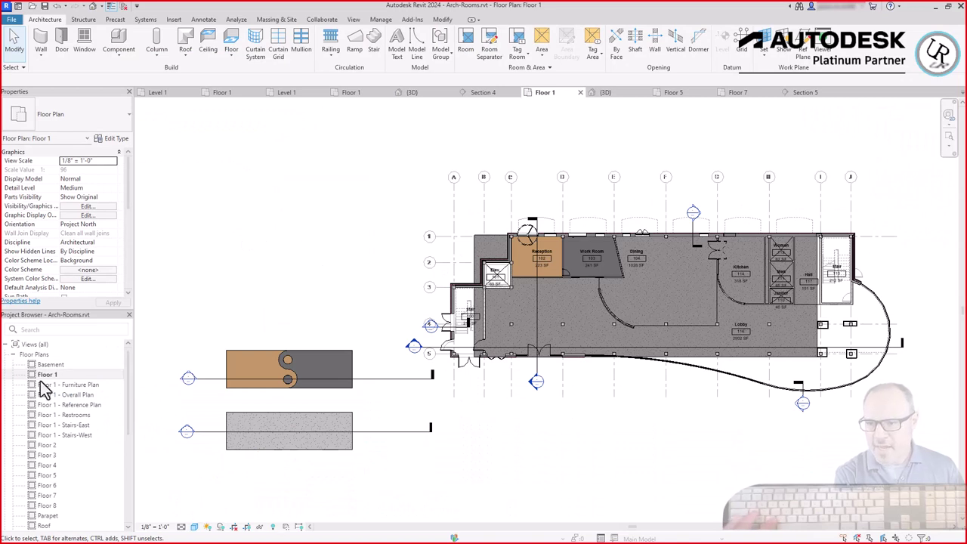
- Collapse Floor Plans, expand Ceiling Plans and open the Floor 1 reflected ceiling plan
click(13, 355)
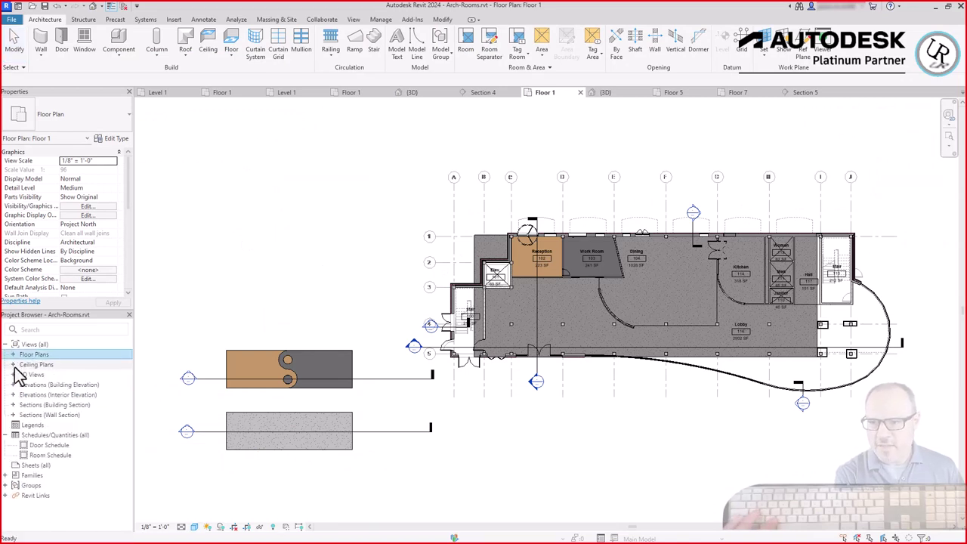
click(13, 365)
click(48, 375)
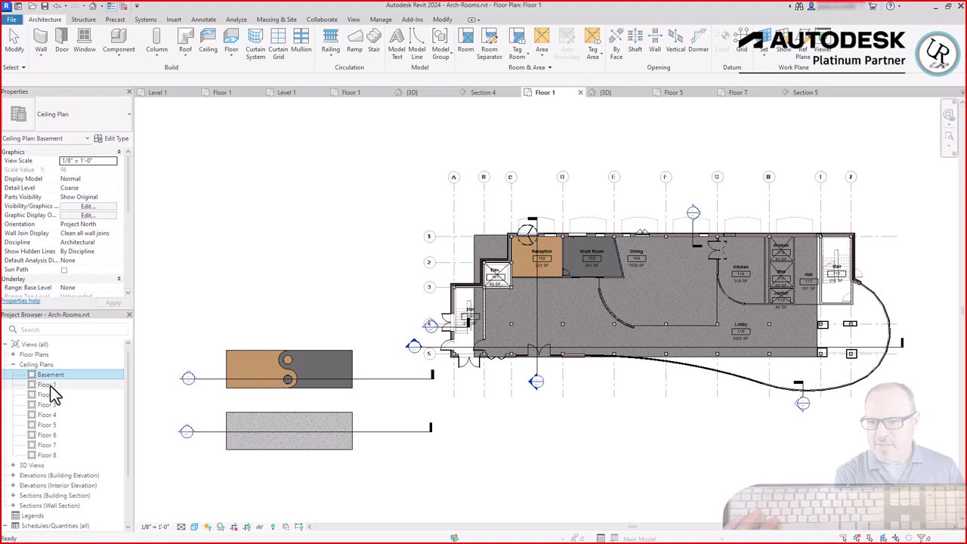
double_click(50, 385)
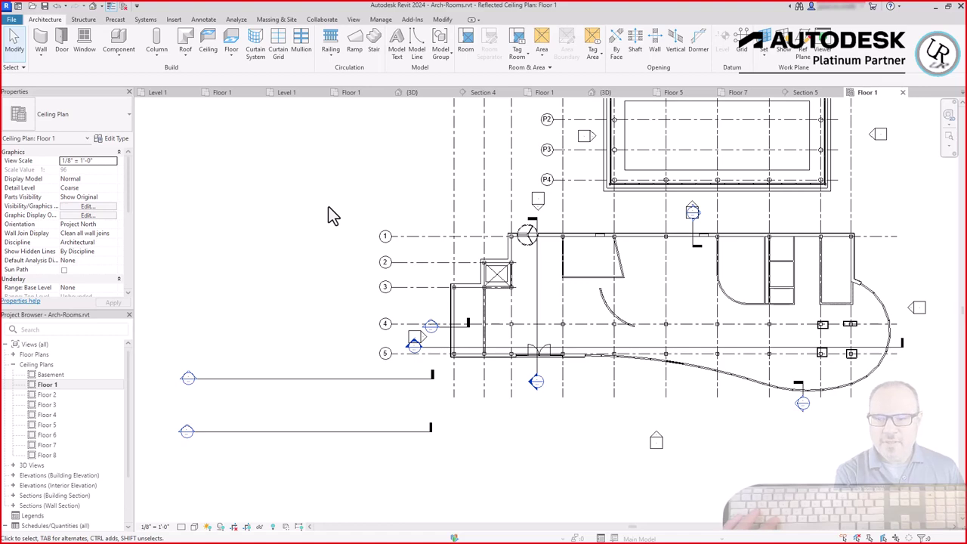
scroll(849, 275, up, 2)
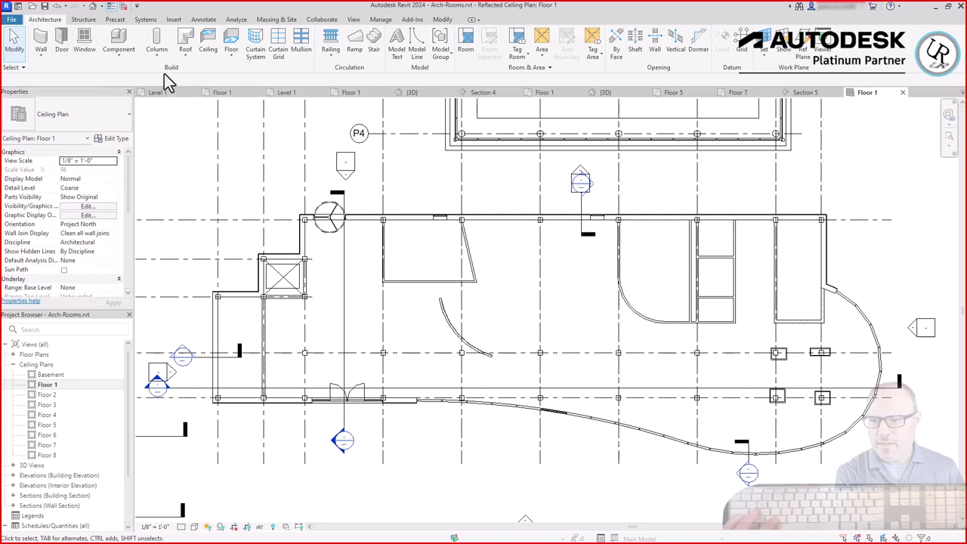
- Start a ceiling of type 2' x 2' ACT System with a 9' height offset
click(207, 53)
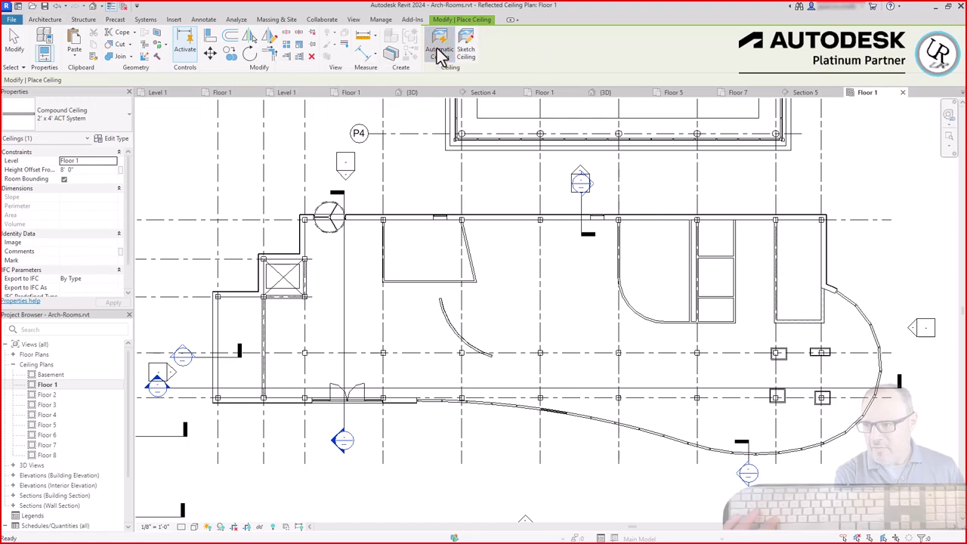
click(73, 121)
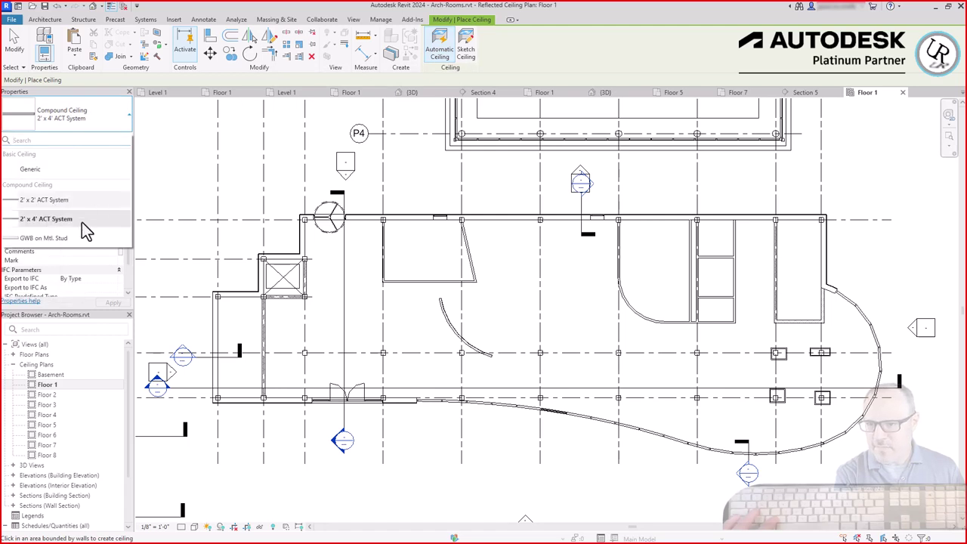
click(34, 201)
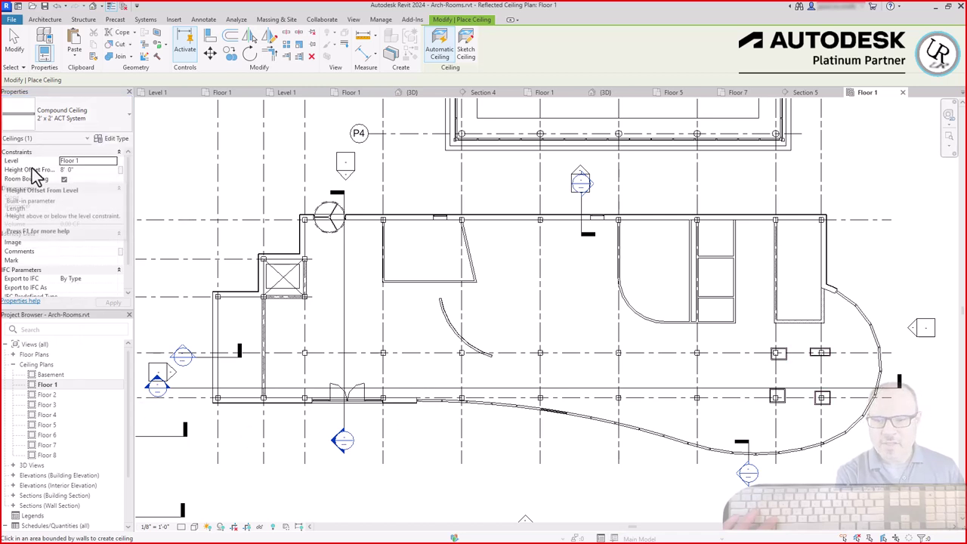
click(90, 170)
text(9)
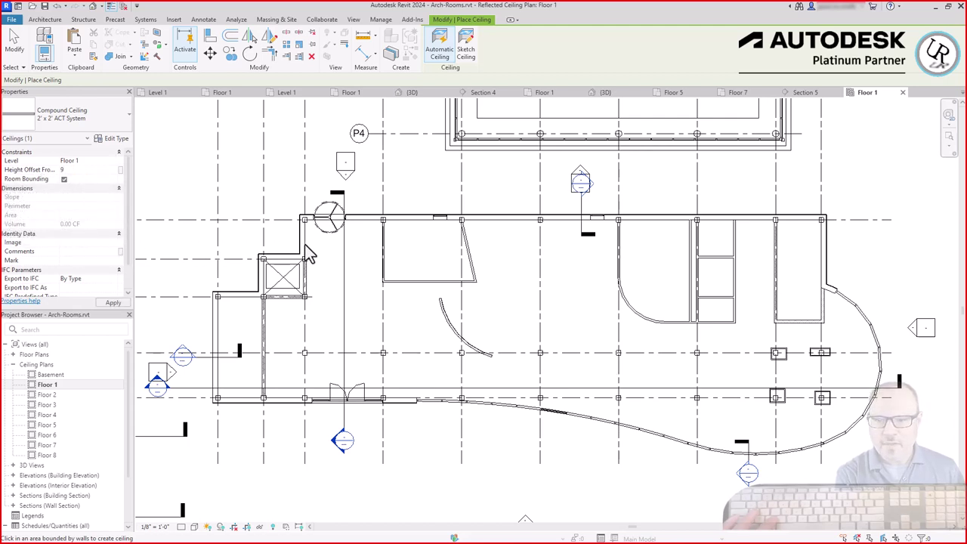
scroll(447, 286, up, 3)
scroll(453, 290, up, 2)
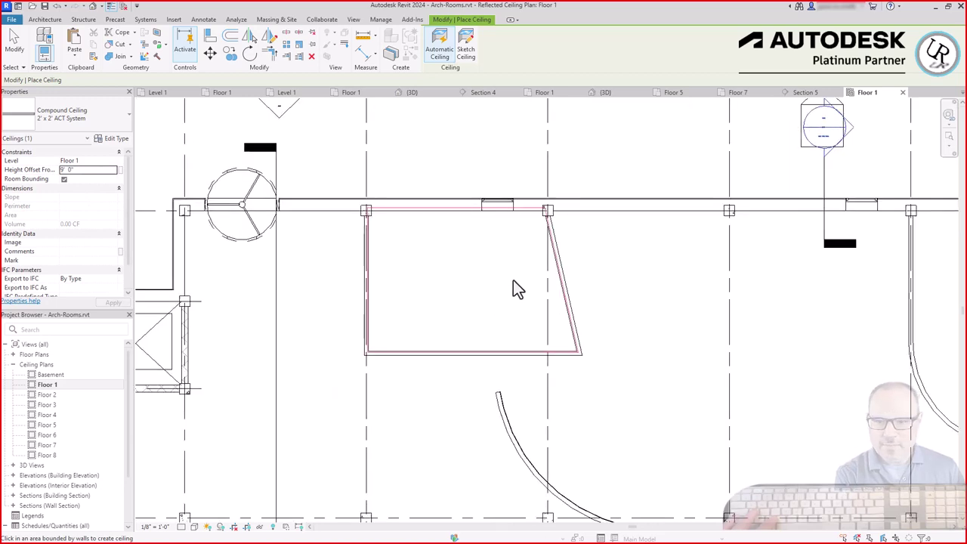
- Place ceilings in the trapezoid room, the curved-wall room and the two small rooms to its right
click(469, 275)
scroll(282, 339, down, 2)
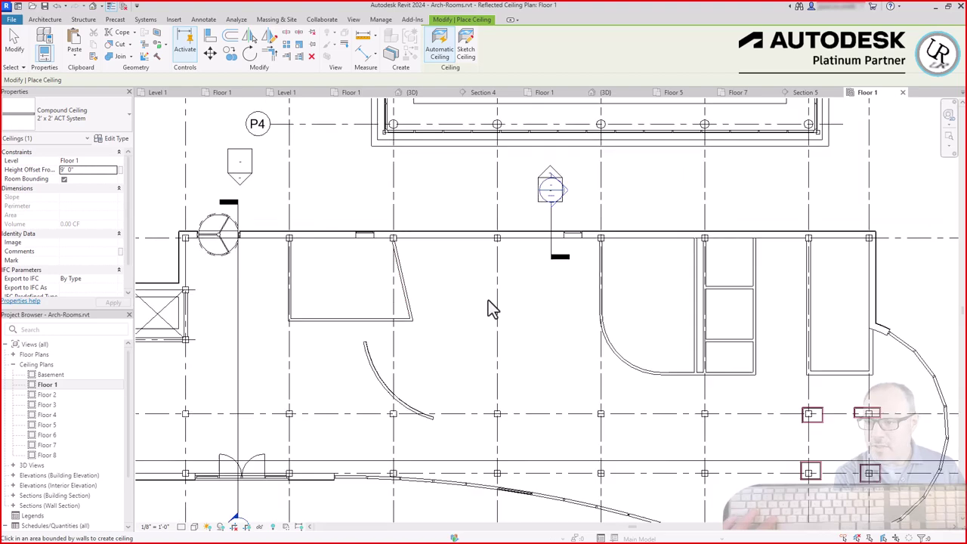
scroll(526, 311, up, 1)
click(673, 302)
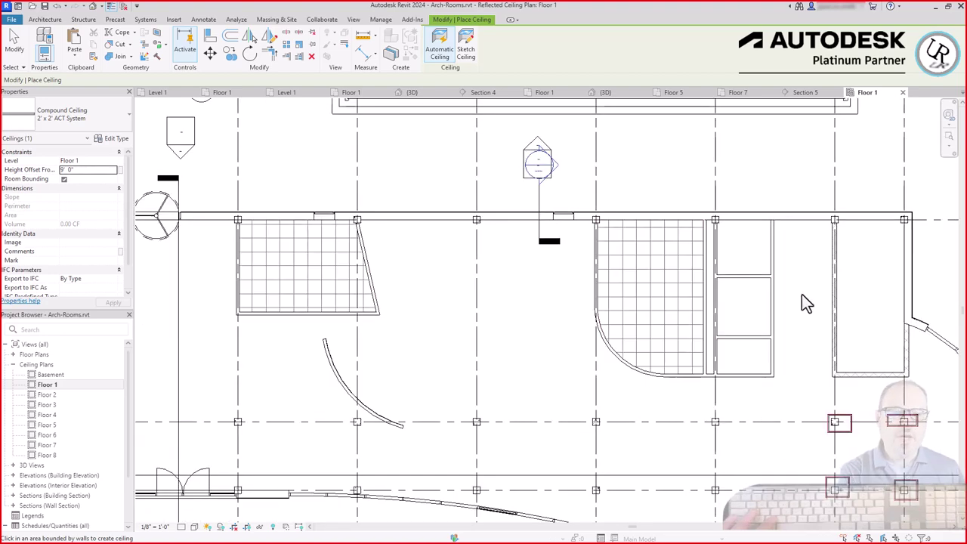
click(867, 326)
scroll(865, 317, up, 2)
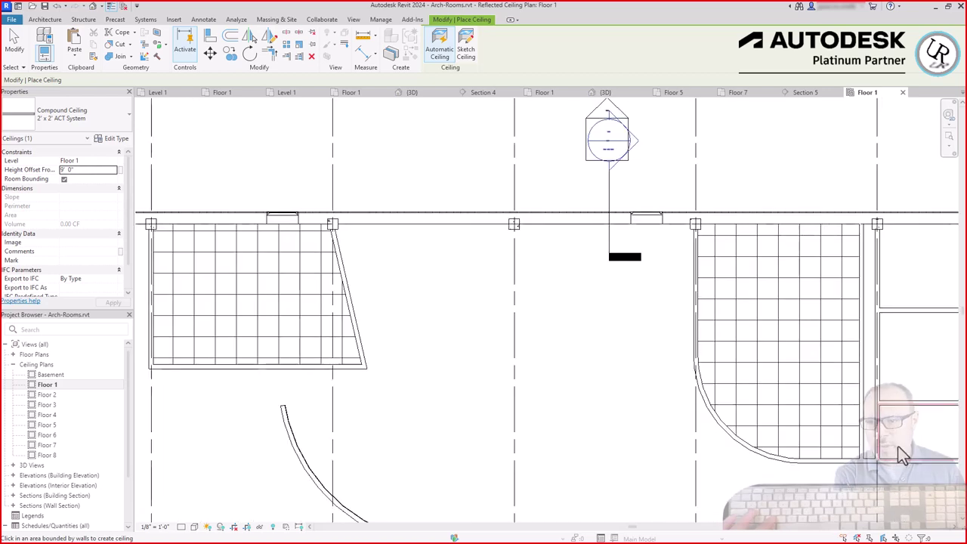
click(904, 379)
key(Escape)
scroll(784, 287, down, 2)
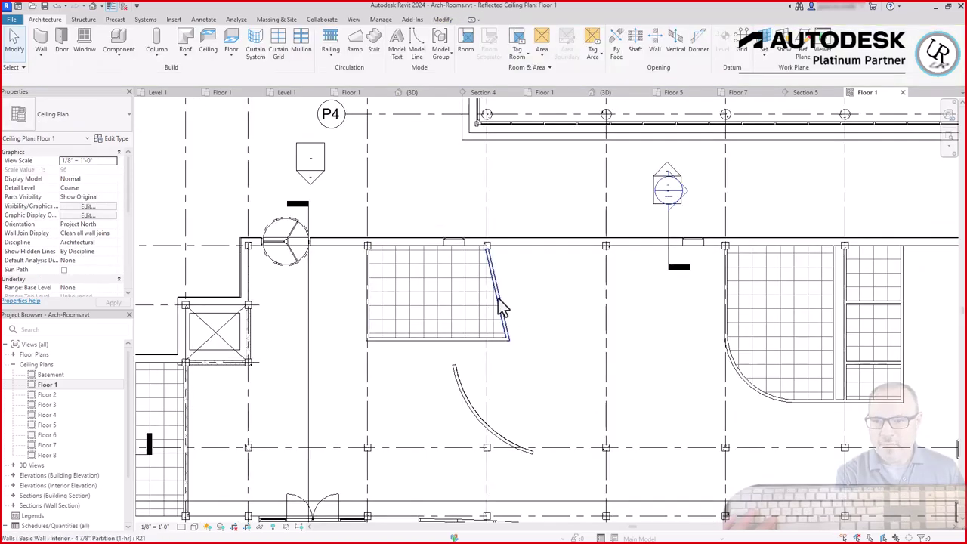
- Select the trapezoid, curved-wall and small side-room ceilings in turn to inspect them
click(453, 297)
click(777, 330)
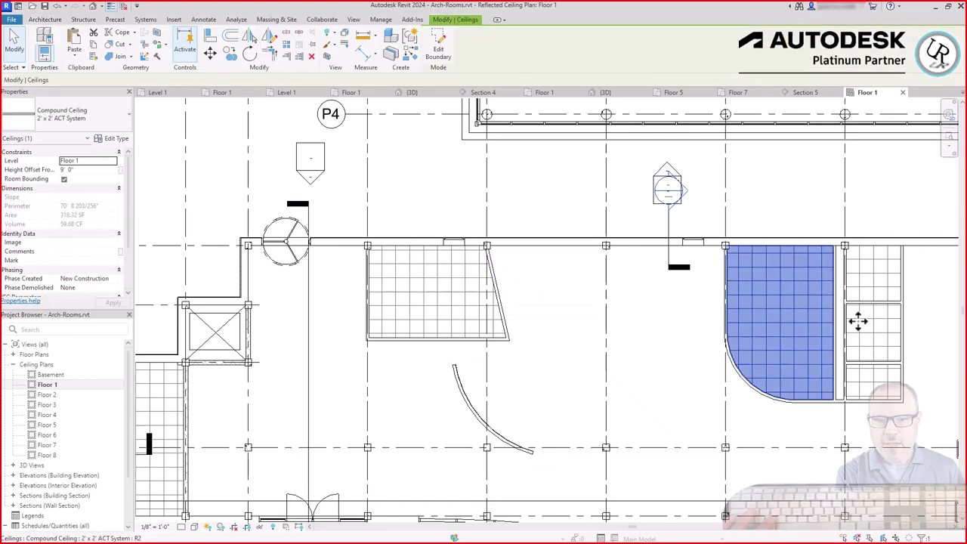
key(Escape)
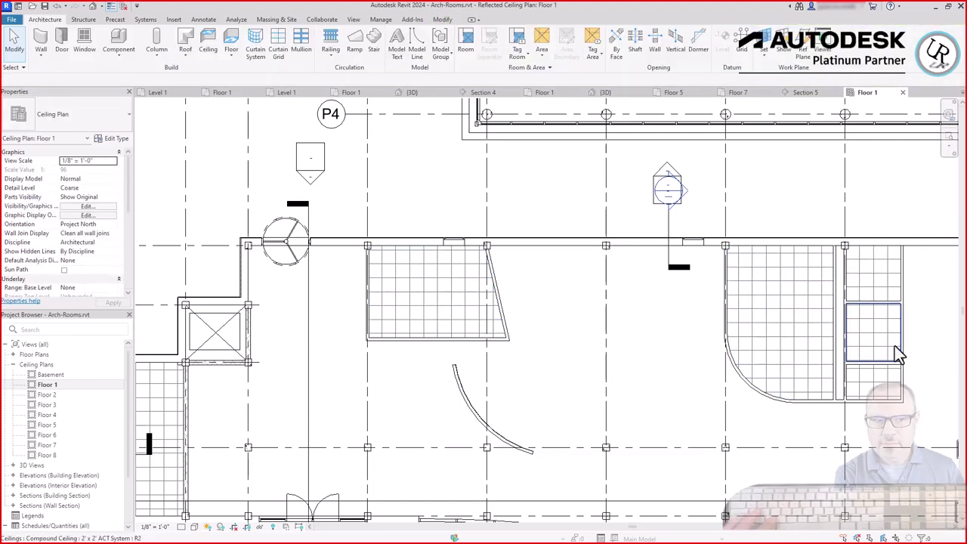
click(895, 345)
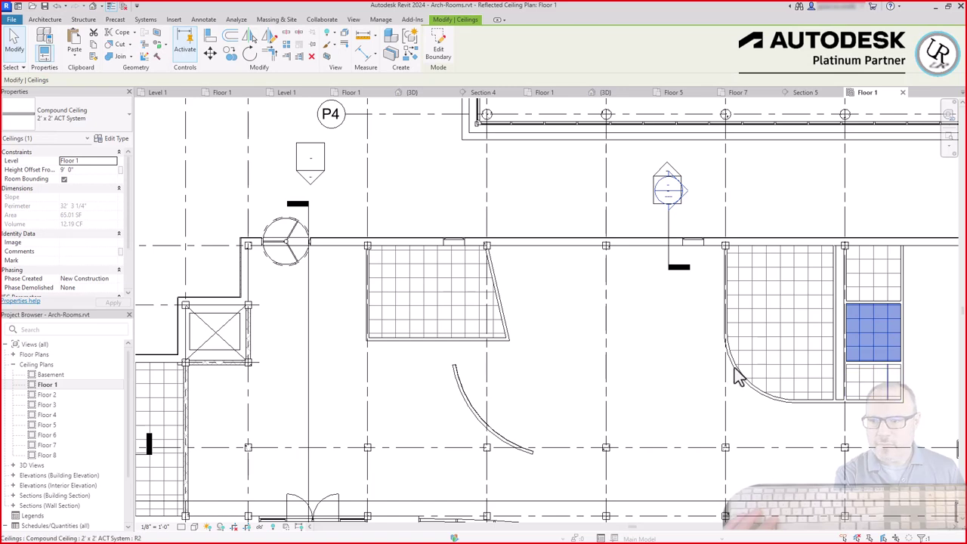
key(Escape)
scroll(573, 354, up, 5)
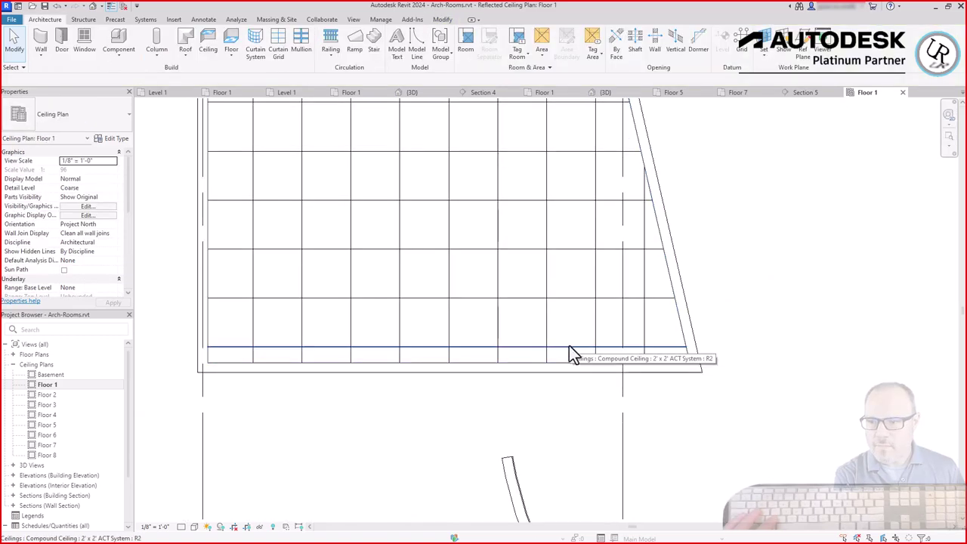
- Drag the trapezoid ceiling grid upward and to the left
click(569, 347)
drag(570, 347, 574, 313)
drag(349, 330, 313, 340)
click(308, 249)
click(338, 249)
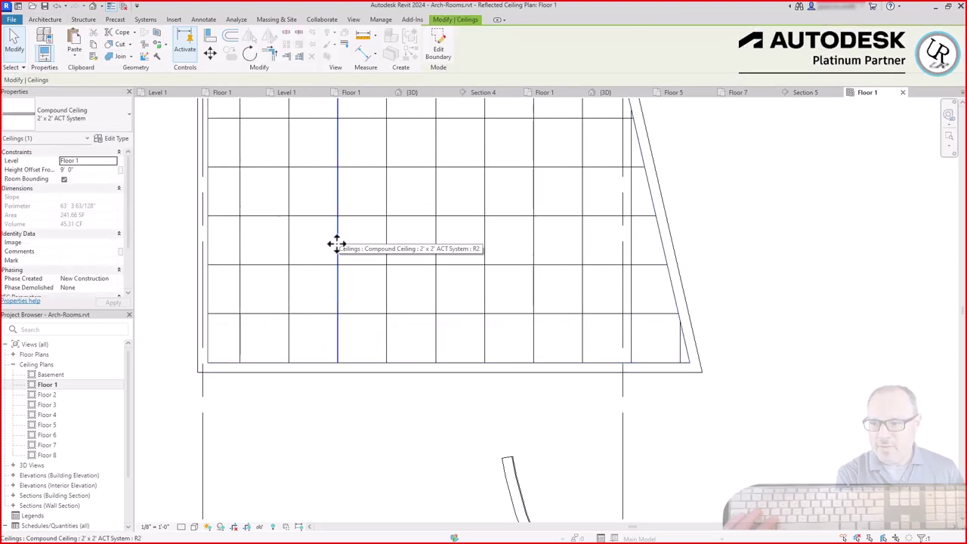
- Rotate the trapezoid ceiling grid with RO
key(r)
key(o)
click(509, 259)
click(587, 263)
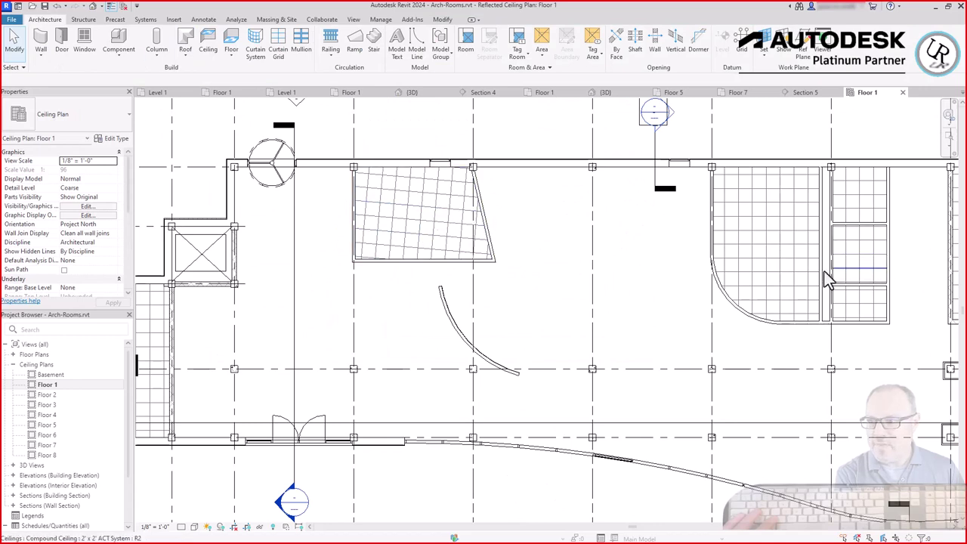
scroll(382, 232, up, 3)
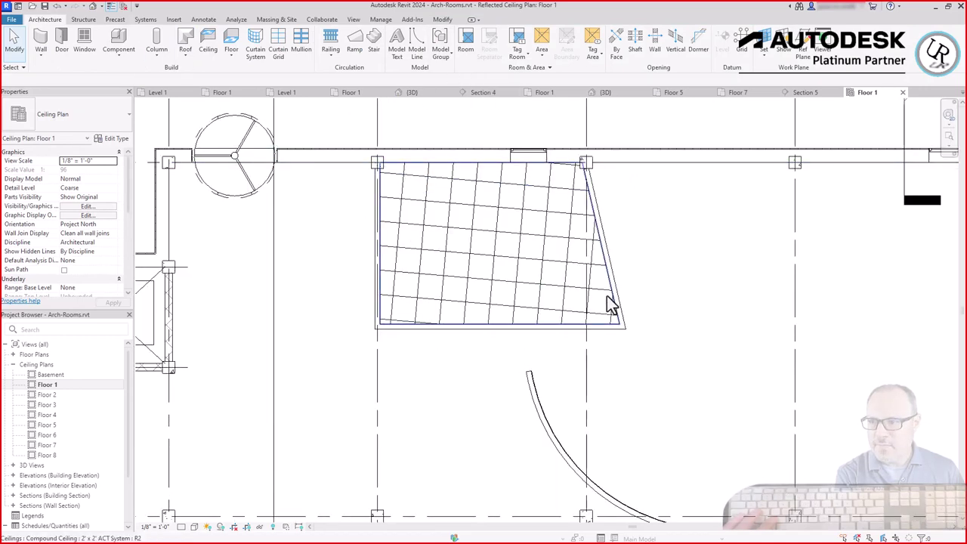
- Align the ceiling grid lines to the trapezoid room's side wall and bottom wall
key(a)
key(l)
scroll(446, 321, up, 4)
click(450, 368)
click(479, 341)
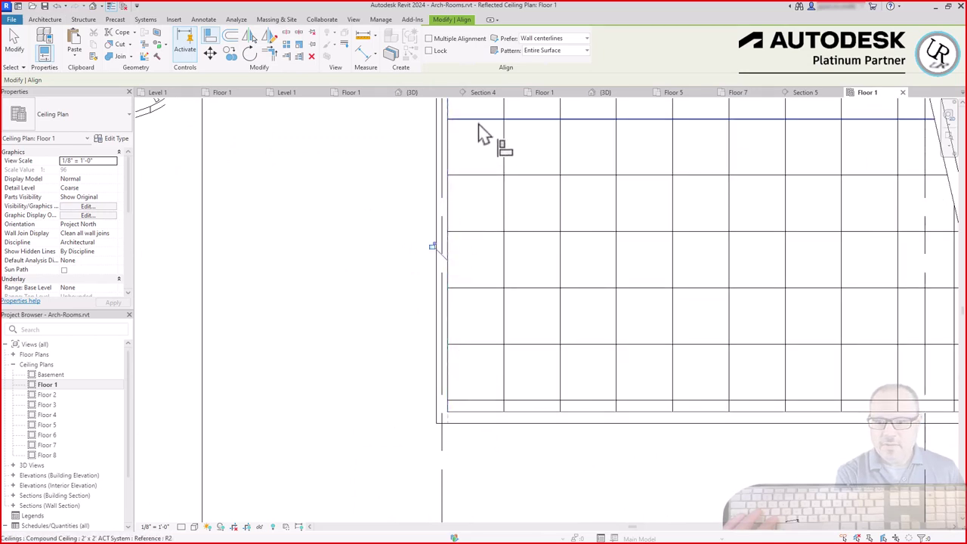
click(478, 414)
click(483, 401)
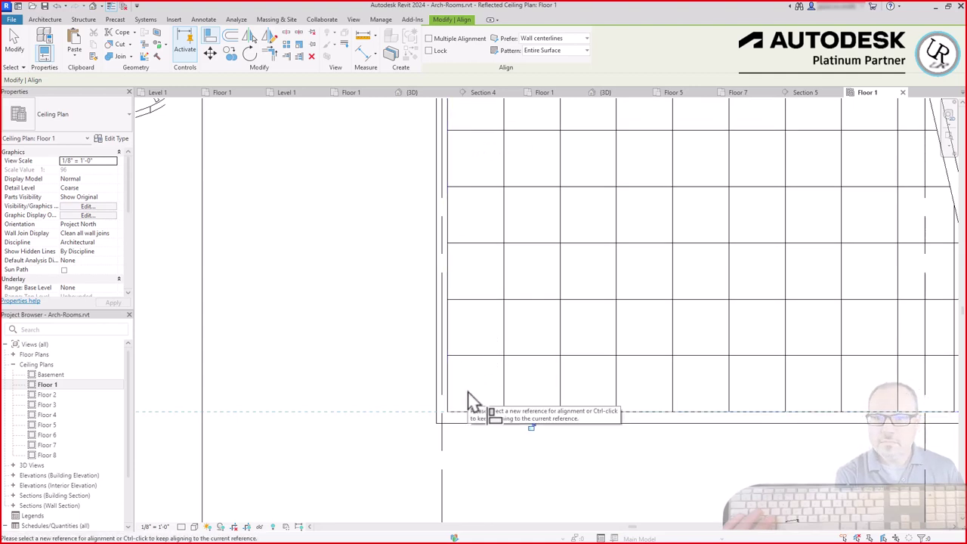
key(Escape)
key(Escape)
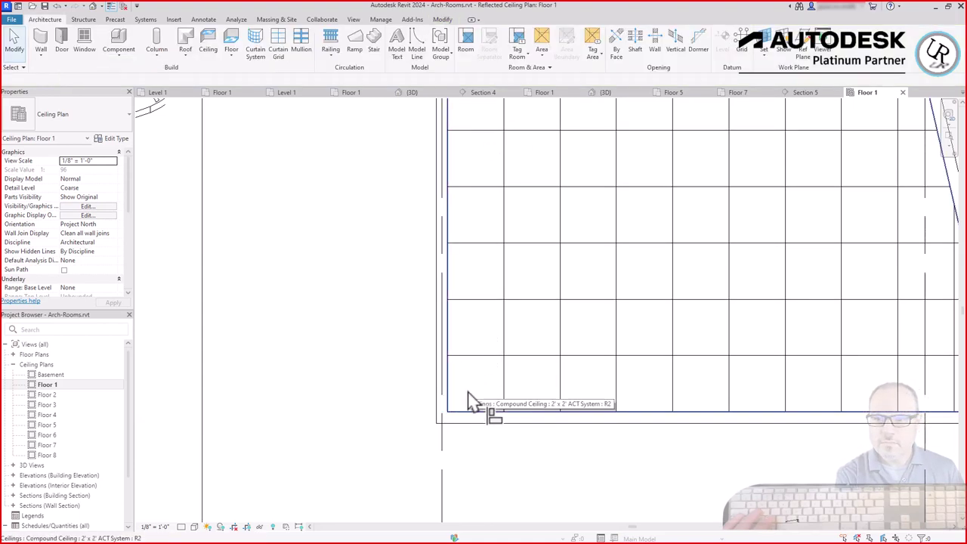
scroll(456, 397, down, 2)
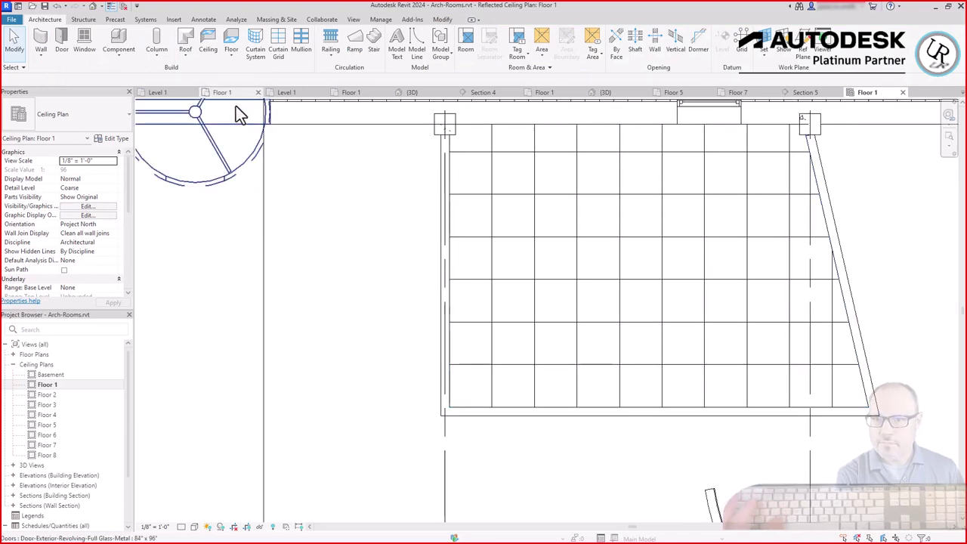
- Place a Troffer Light - 2x2 Parabolic 2'x2'(4 Lamp) - 120V component in the trapezoid ceiling grid
click(119, 53)
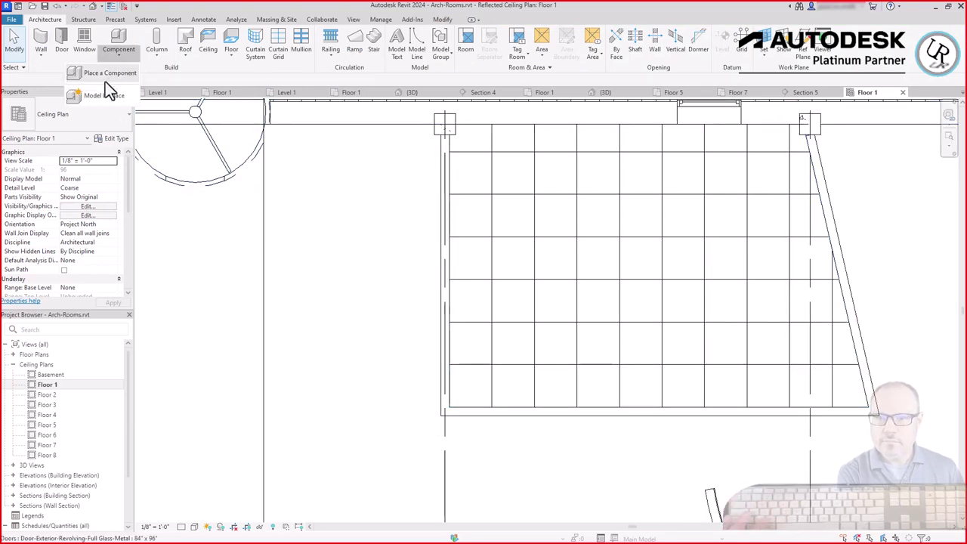
click(109, 72)
click(91, 113)
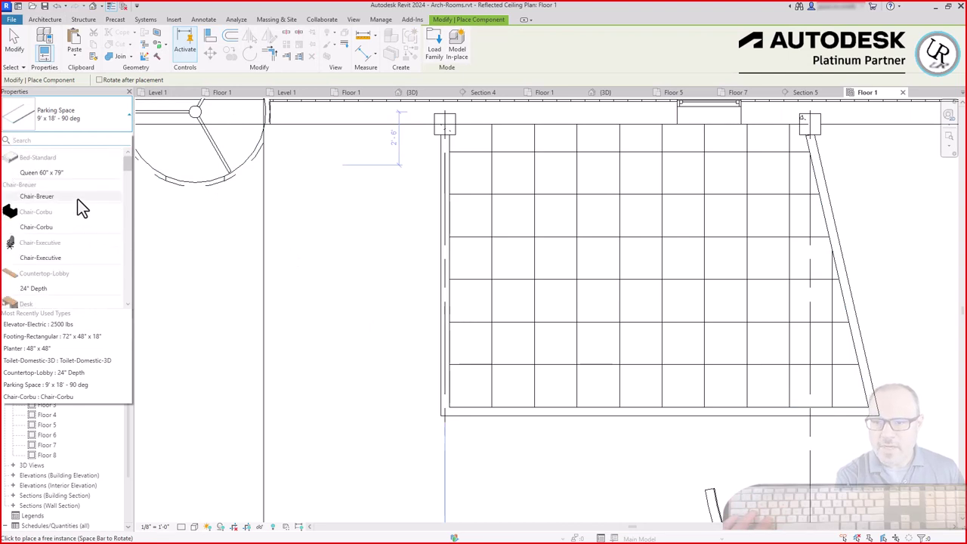
scroll(77, 201, down, 15)
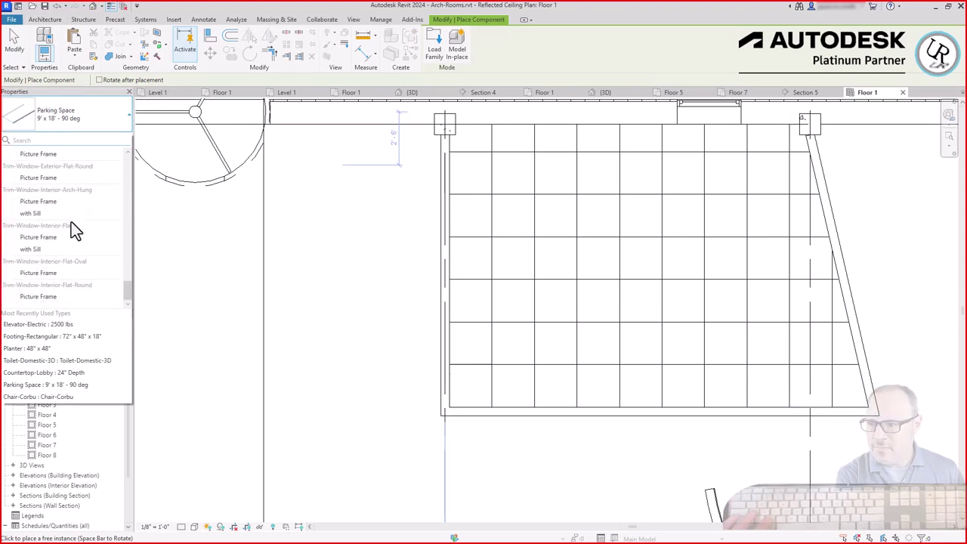
scroll(69, 237, up, 10)
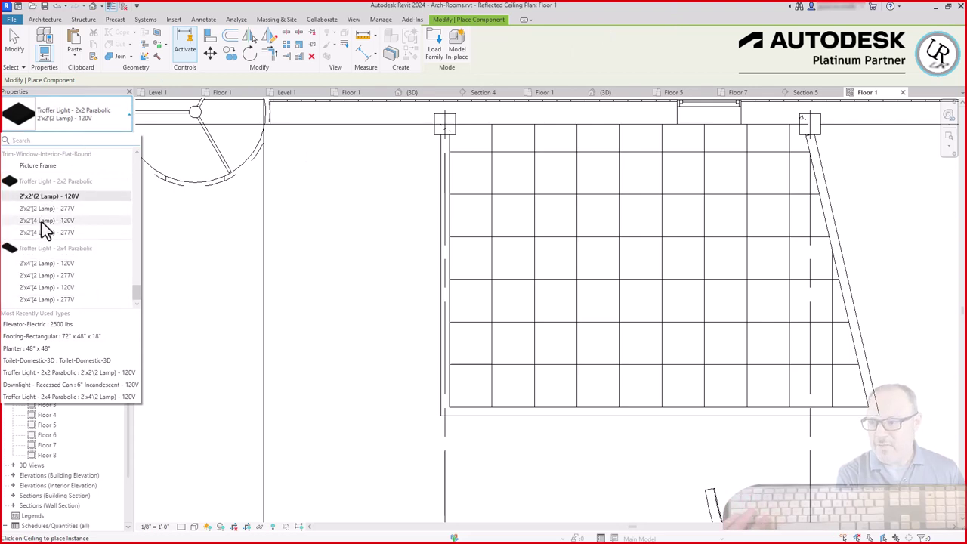
mouse_move(41, 221)
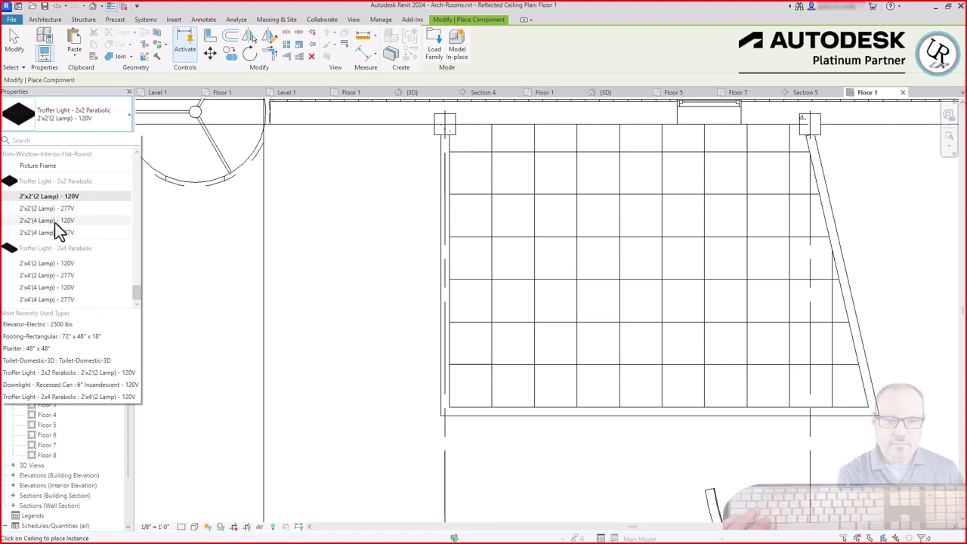
click(54, 220)
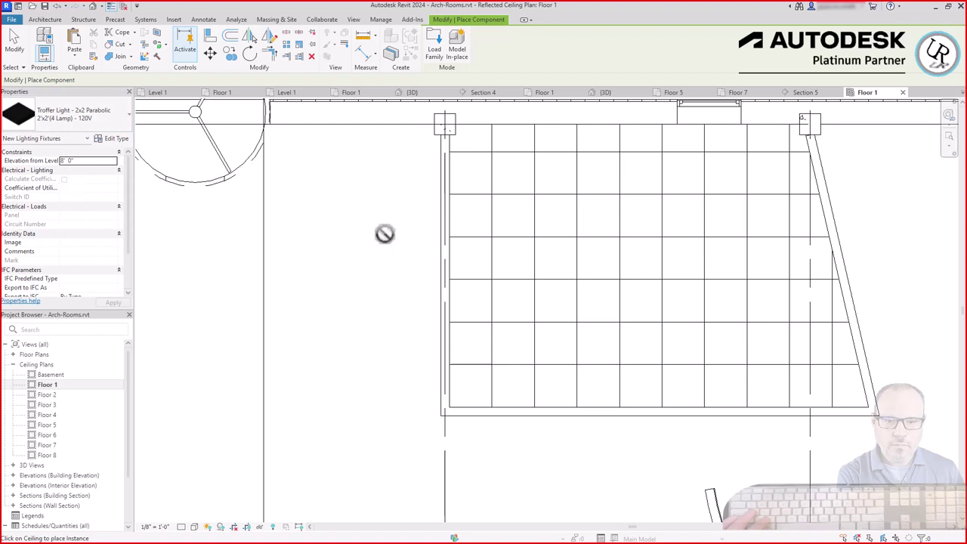
click(485, 290)
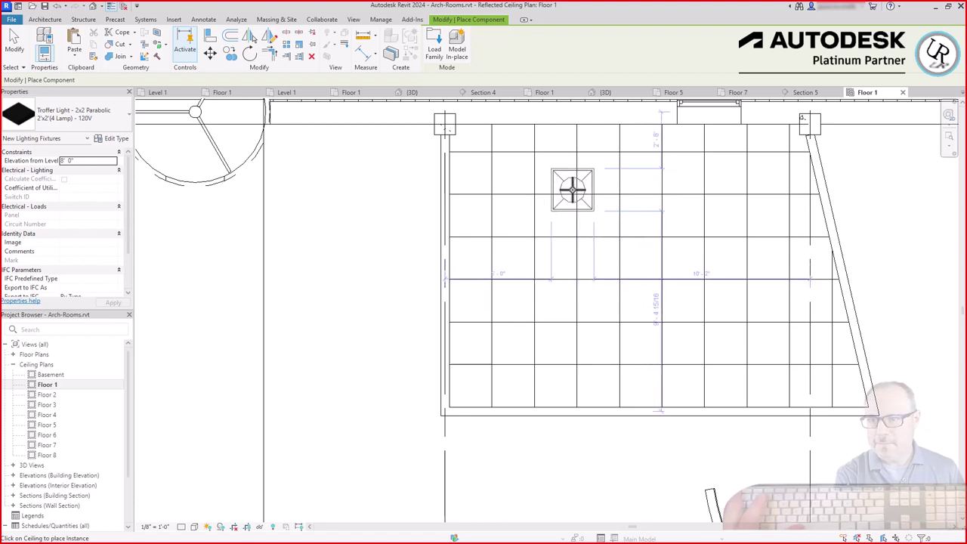
- Place a troffer light and move it into the top-left grid cell
click(572, 189)
key(Escape)
key(Escape)
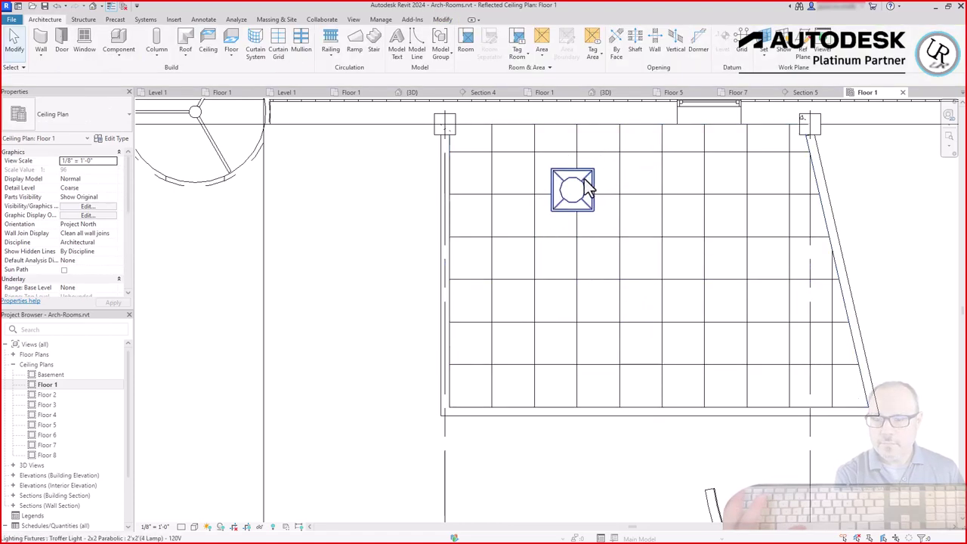
key(a)
key(l)
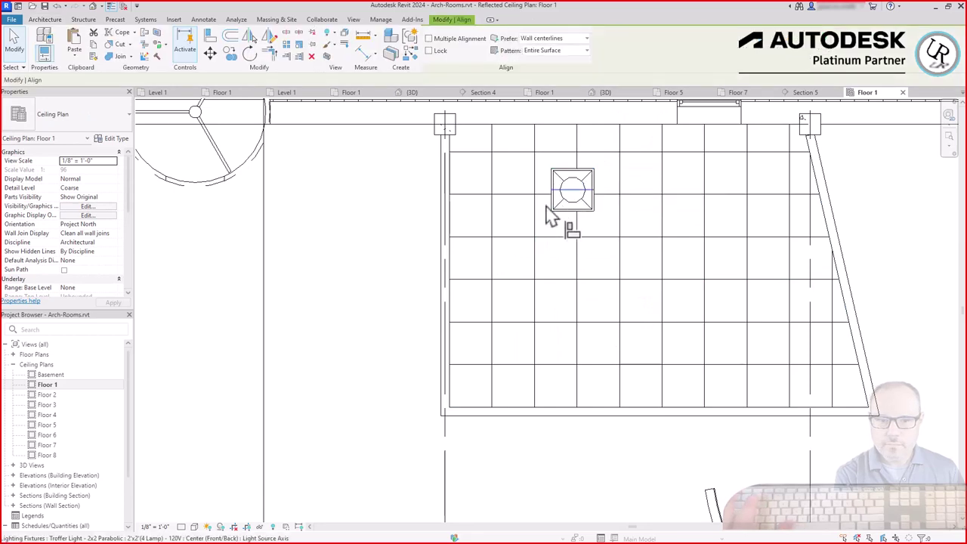
drag(556, 200, 510, 185)
click(525, 178)
- Copy the troffer four grid cells lower in the left column
key(c)
key(o)
click(498, 242)
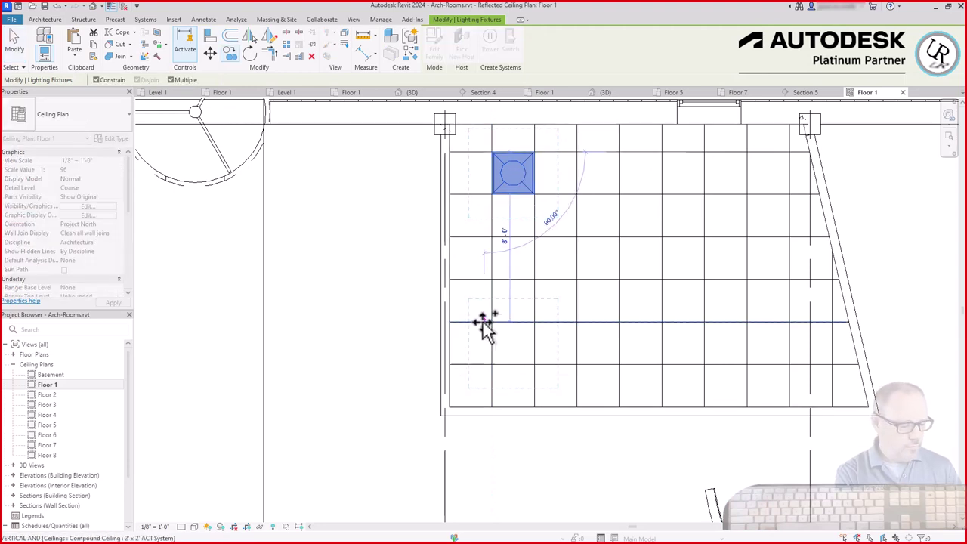
click(484, 337)
key(Escape)
- Copy both left-column troffers into the right column
drag(479, 491, 569, 133)
key(c)
key(o)
click(524, 377)
click(749, 389)
key(Escape)
- Place six 6" recessed can downlights at the corners and middle sides of the grid
click(108, 35)
click(76, 115)
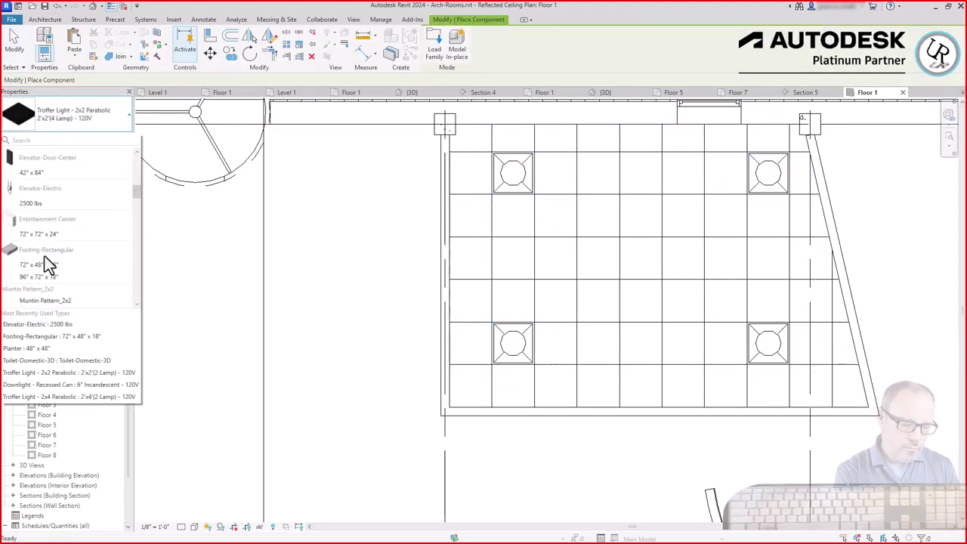
click(89, 192)
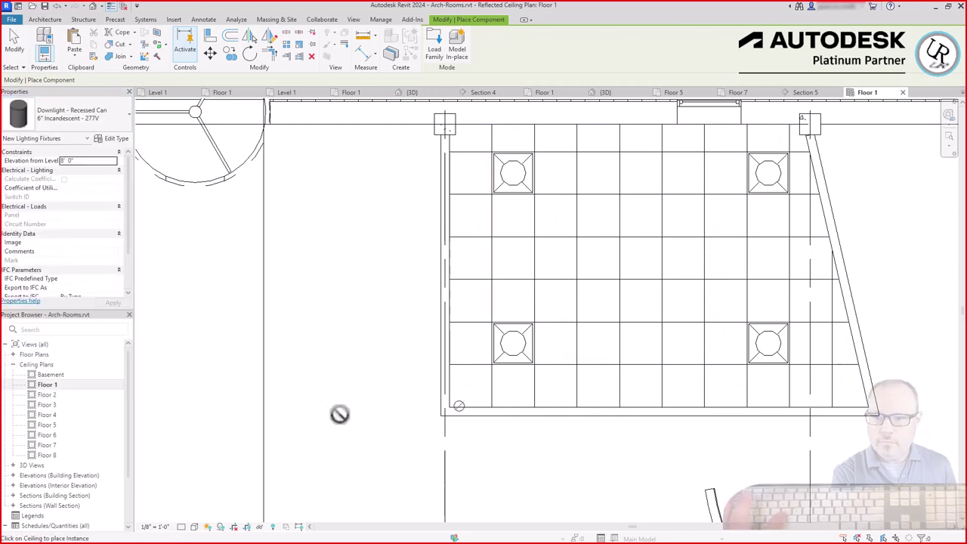
click(469, 389)
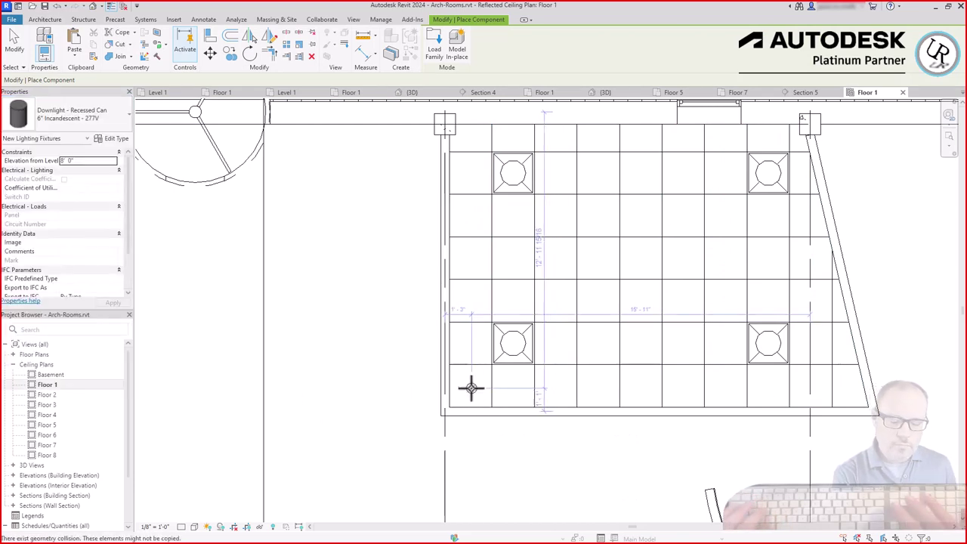
click(469, 173)
click(727, 174)
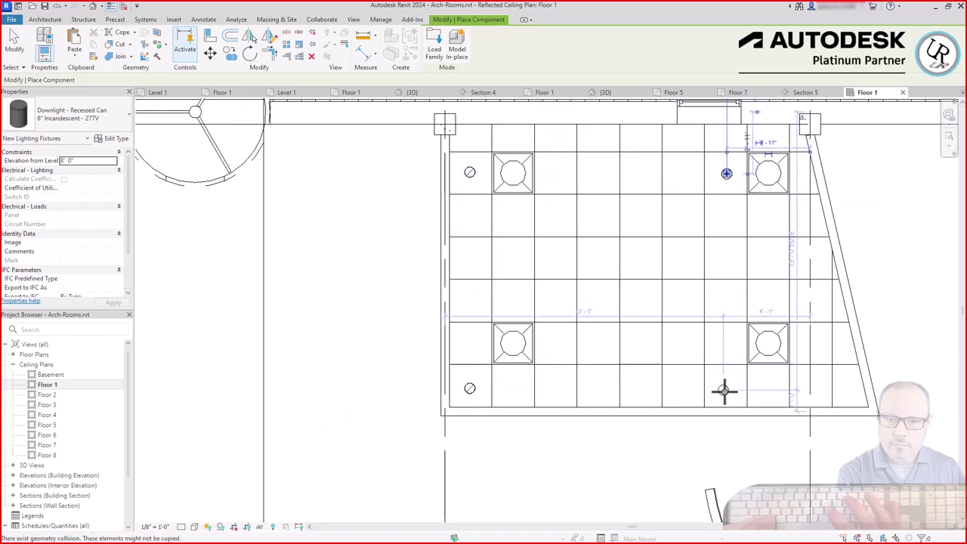
click(725, 393)
click(771, 261)
click(515, 260)
key(Escape)
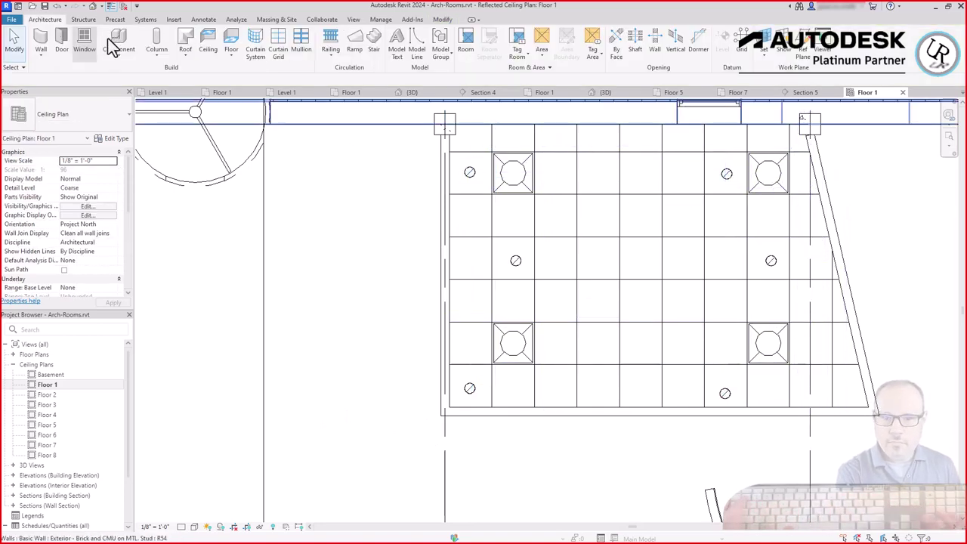
click(112, 37)
click(75, 117)
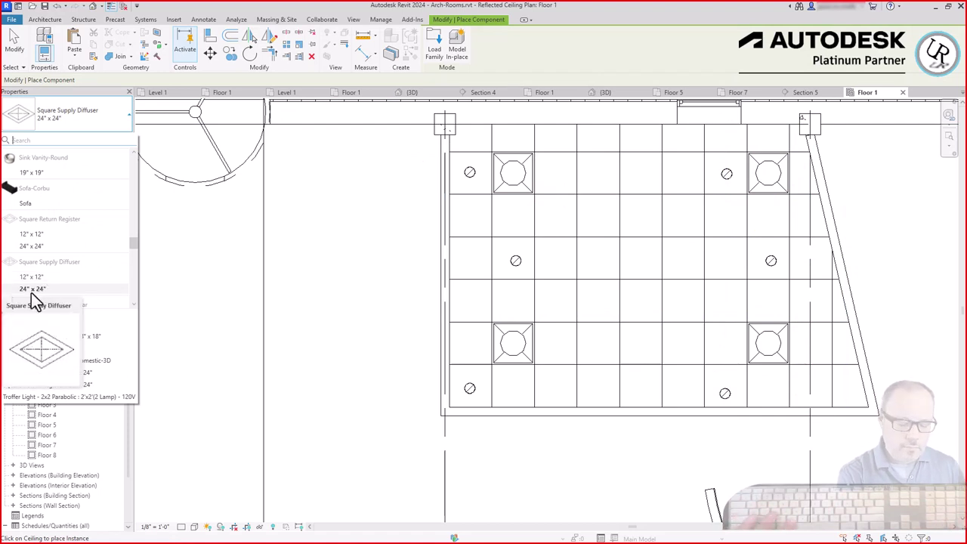
- Place a 24" x 24" Square Supply Diffuser and a Square Return Register beside the troffers
click(32, 290)
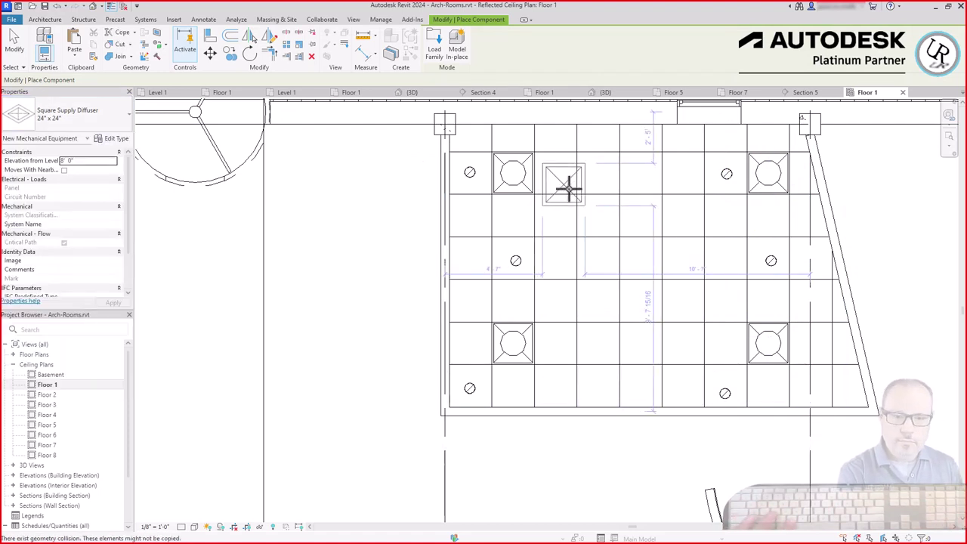
click(571, 182)
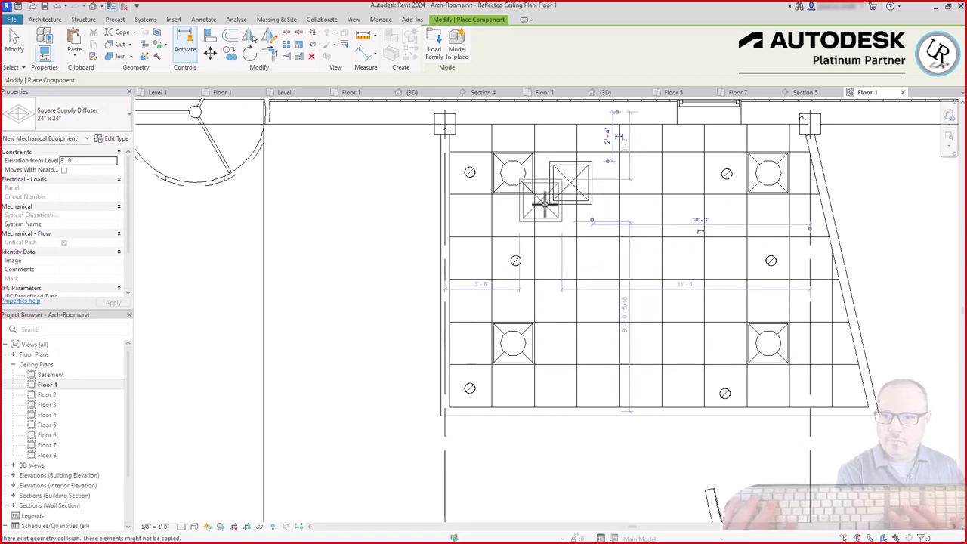
click(86, 113)
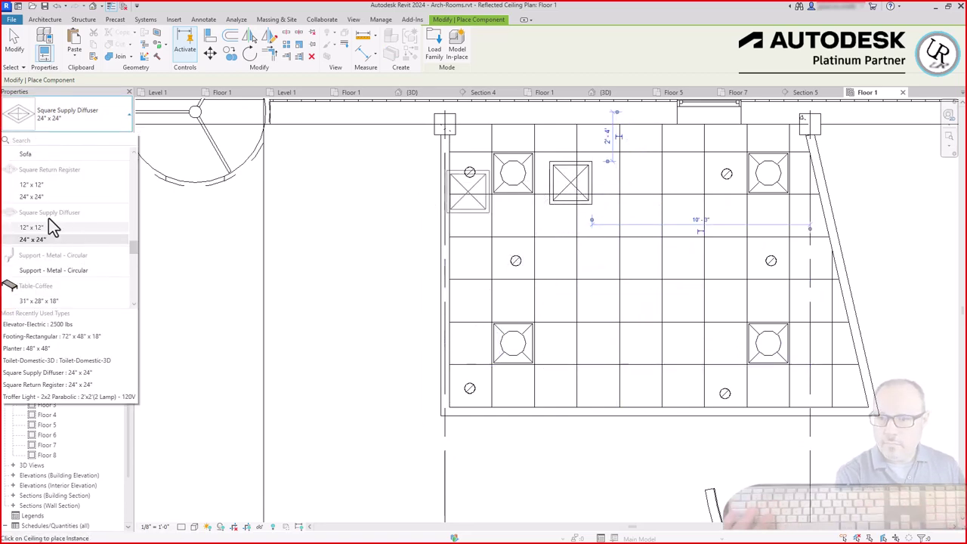
click(48, 230)
click(719, 350)
- Align the return register to a ceiling grid line with AL
key(a)
key(l)
scroll(717, 359, up, 3)
scroll(566, 274, down, 4)
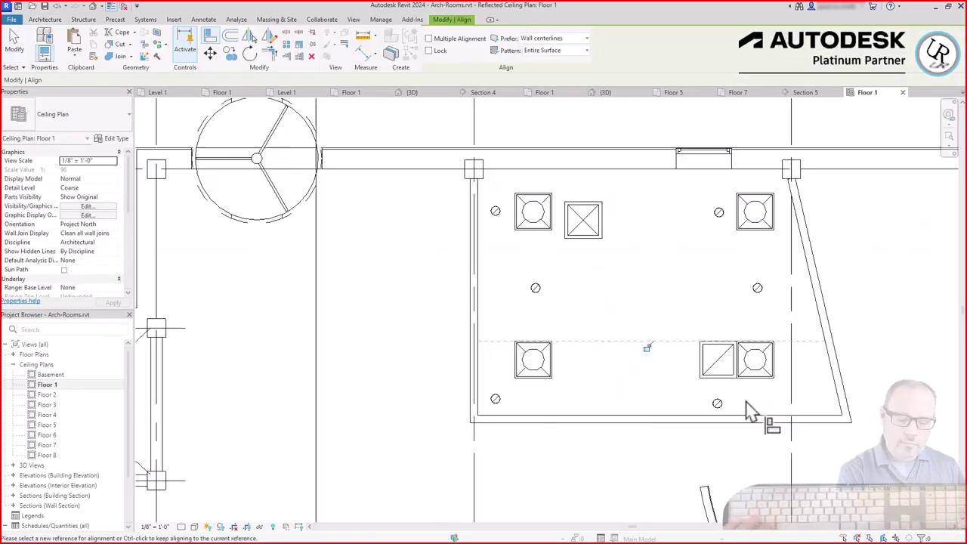
scroll(669, 194, up, 3)
scroll(559, 278, up, 1)
click(540, 279)
key(Escape)
key(Escape)
scroll(668, 382, down, 3)
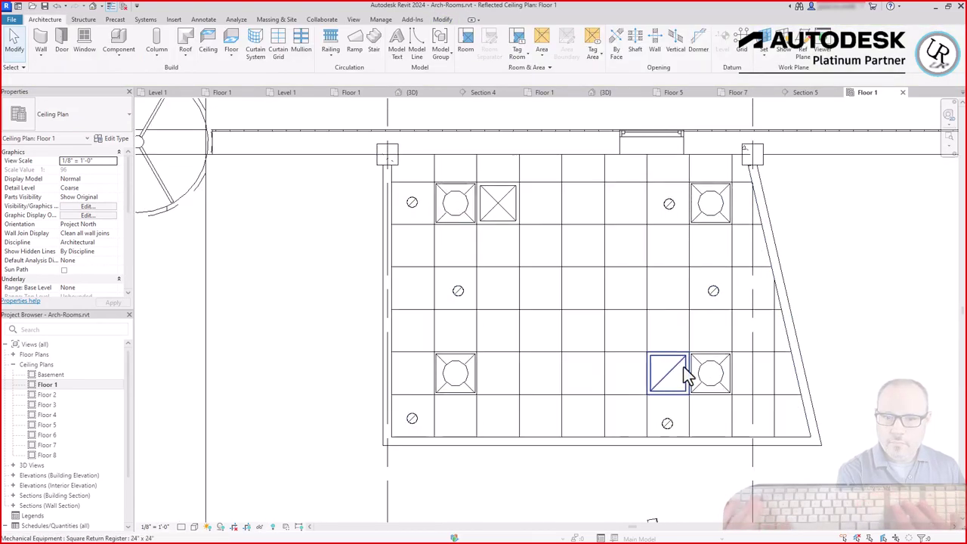
- Rotate the trapezoid ceiling grid about 5 degrees, after undoing a trial shift
click(645, 329)
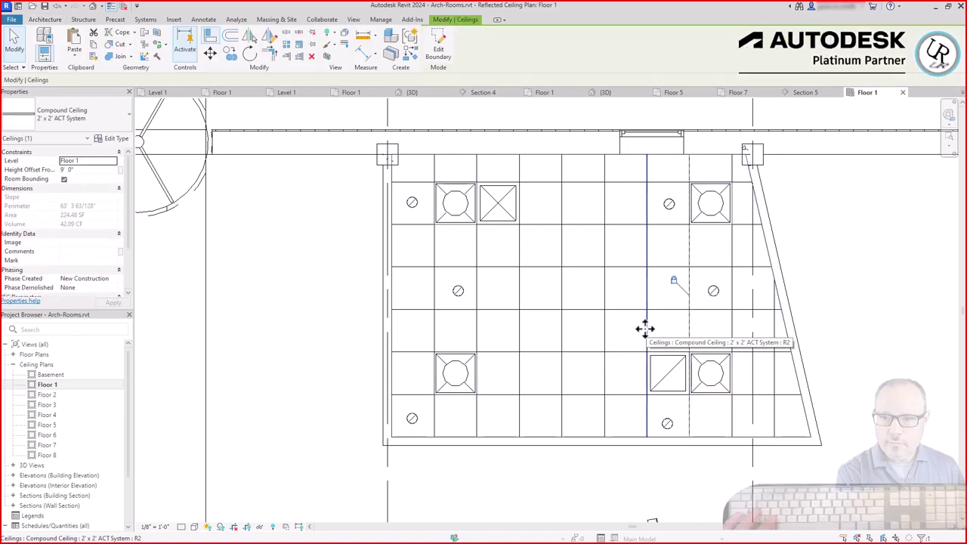
mouse_move(644, 333)
mouse_down()
mouse_move(632, 330)
mouse_move(655, 339)
mouse_move(639, 341)
mouse_up()
key(ctrl+z)
key(r)
key(o)
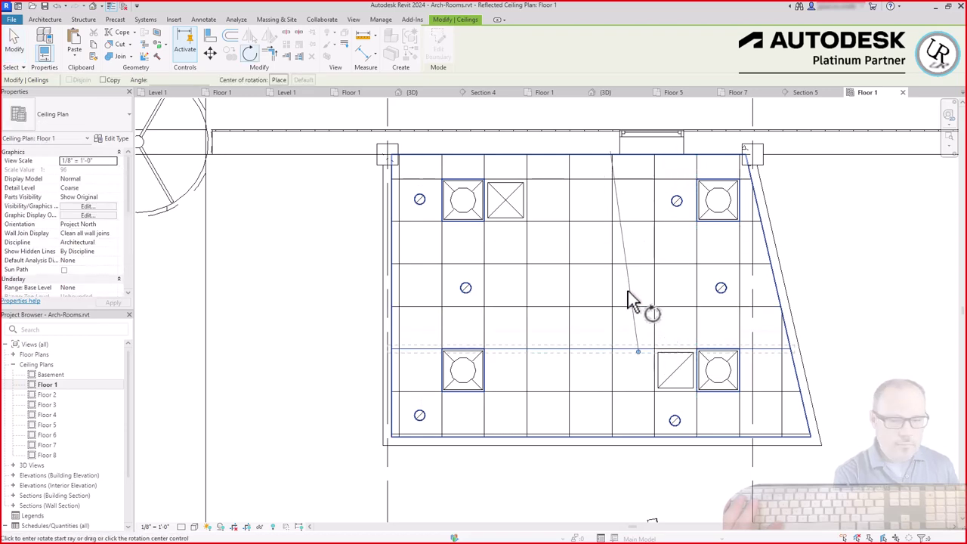
click(627, 301)
click(625, 295)
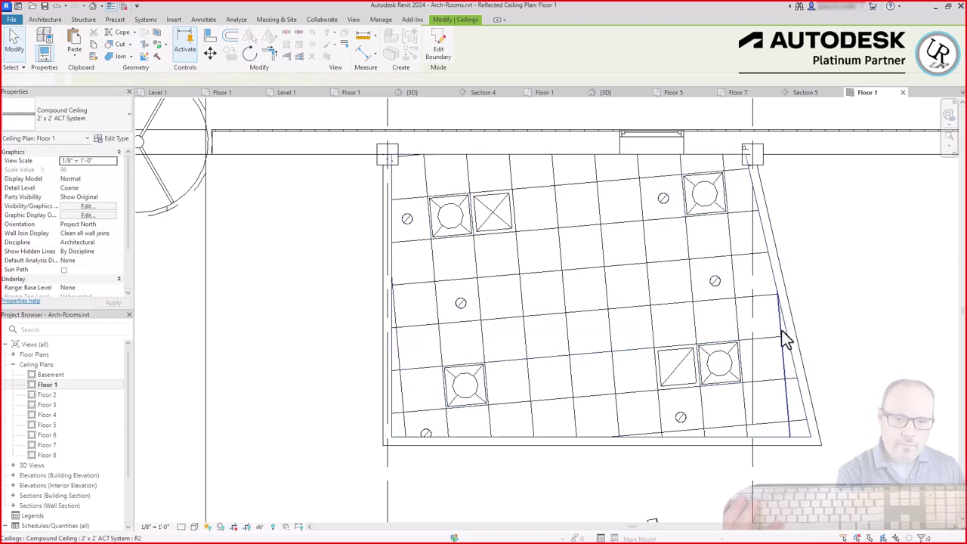
key(Escape)
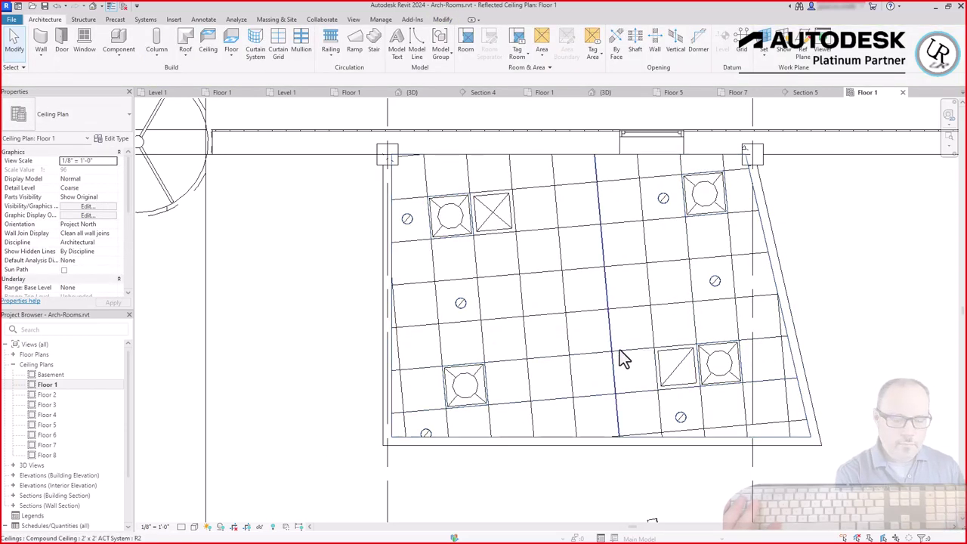
- Nudge the ceiling grid upward with the arrow key
click(633, 317)
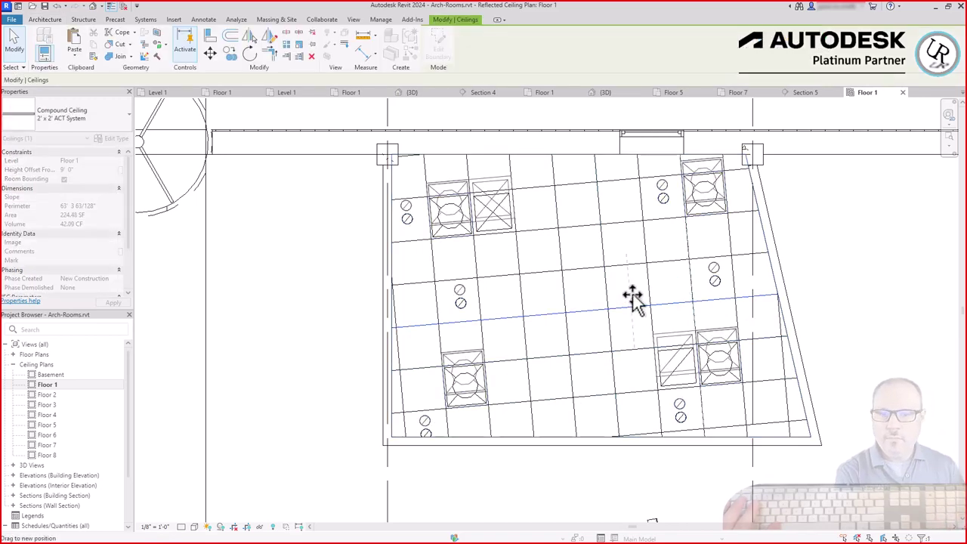
key(Up)
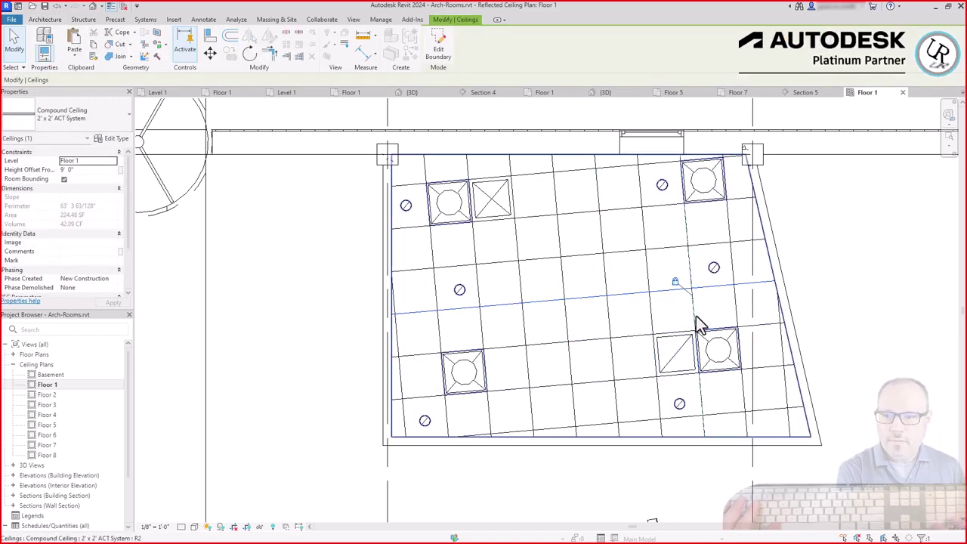
key(Escape)
scroll(502, 315, down, 5)
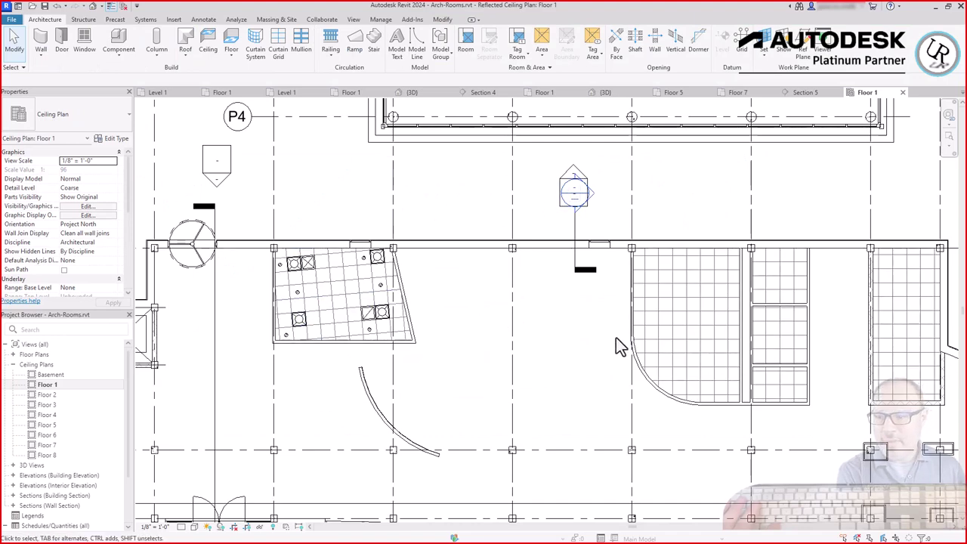
- Switch the small lower middle-room ceiling to Compound Ceiling GWB on Mtl. Stud and open Edit Type
scroll(692, 343, up, 3)
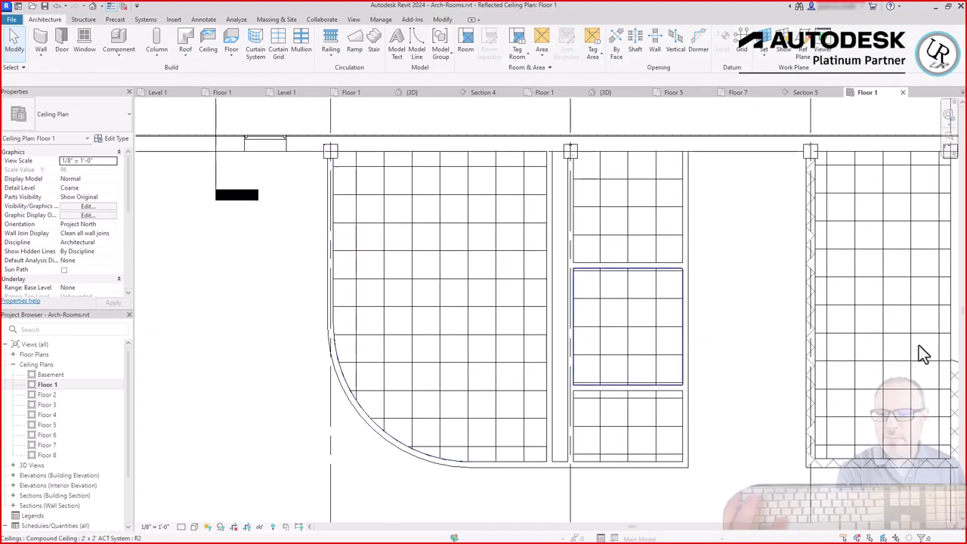
scroll(920, 325, down, 2)
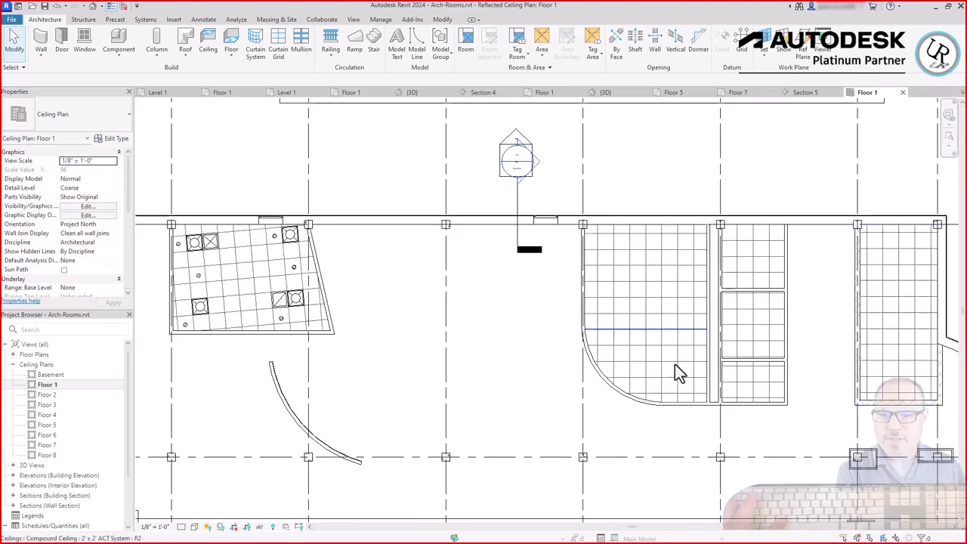
click(756, 388)
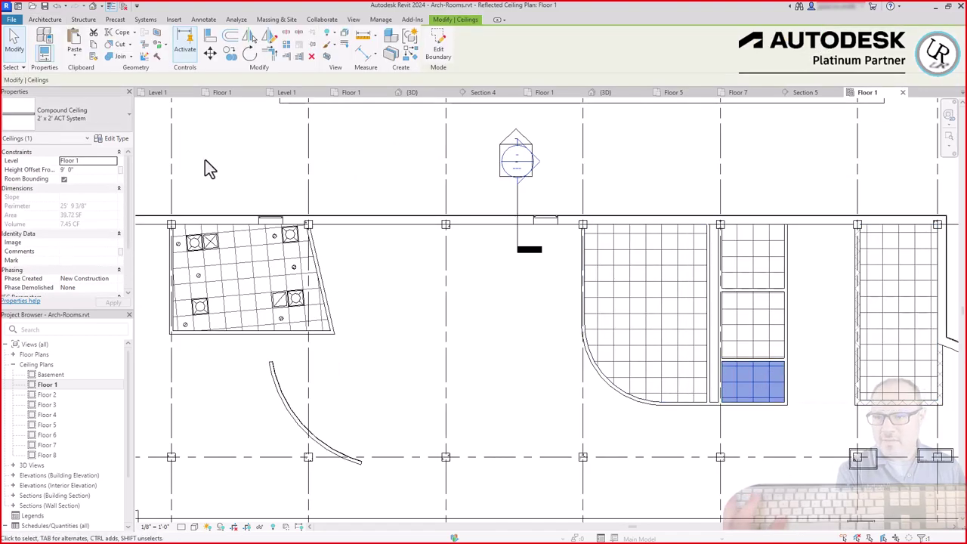
click(100, 119)
click(45, 219)
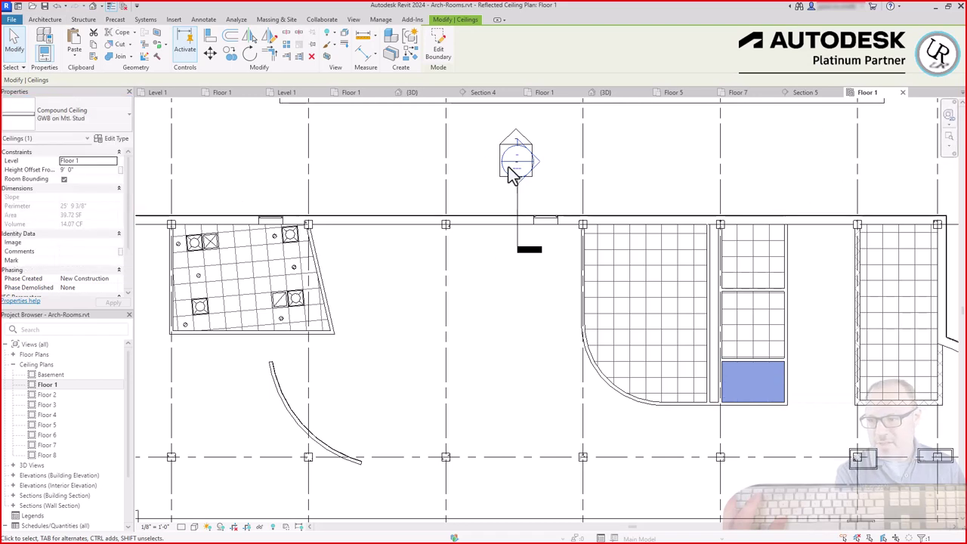
click(111, 141)
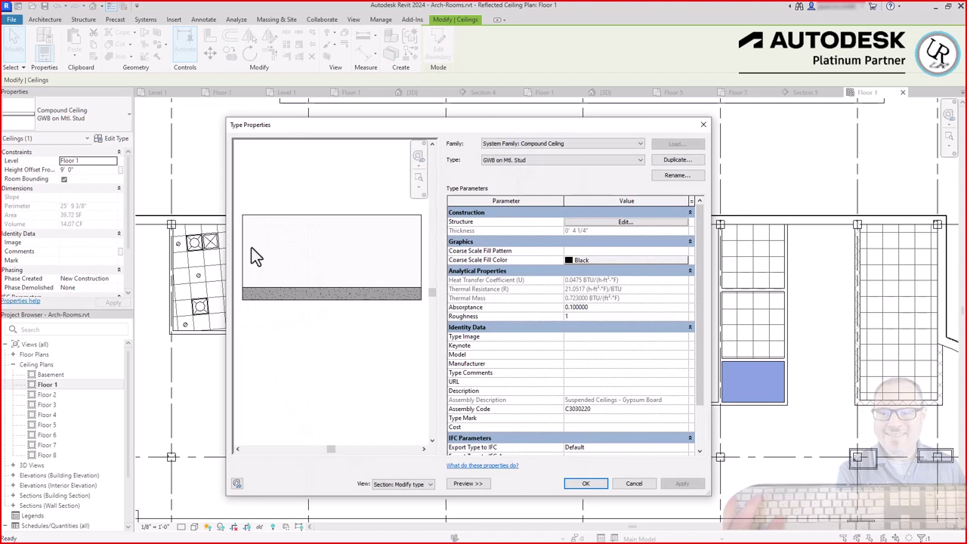
- Open the ceiling's layer structure and reorder the Gypsum Wall Board finish layer, leaving it at the bottom
click(590, 223)
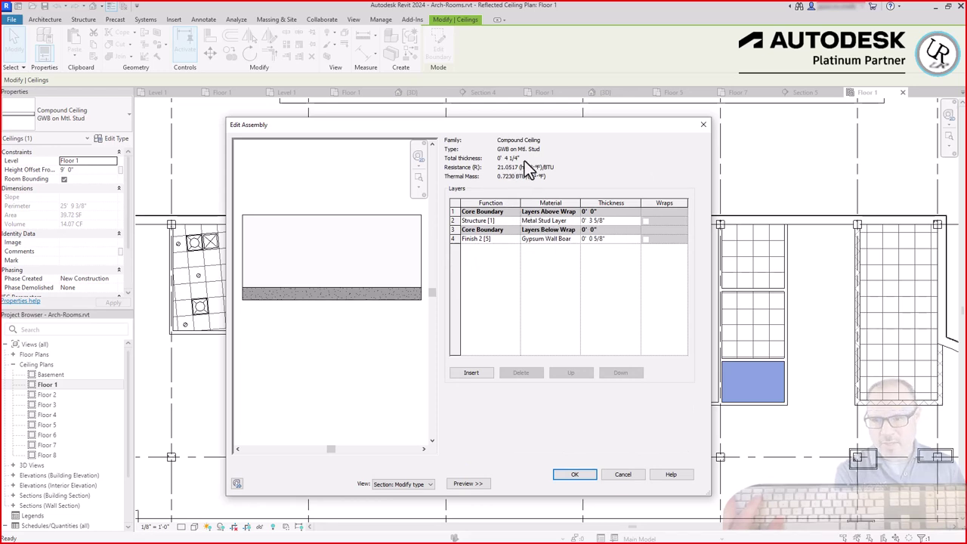
click(537, 240)
click(569, 374)
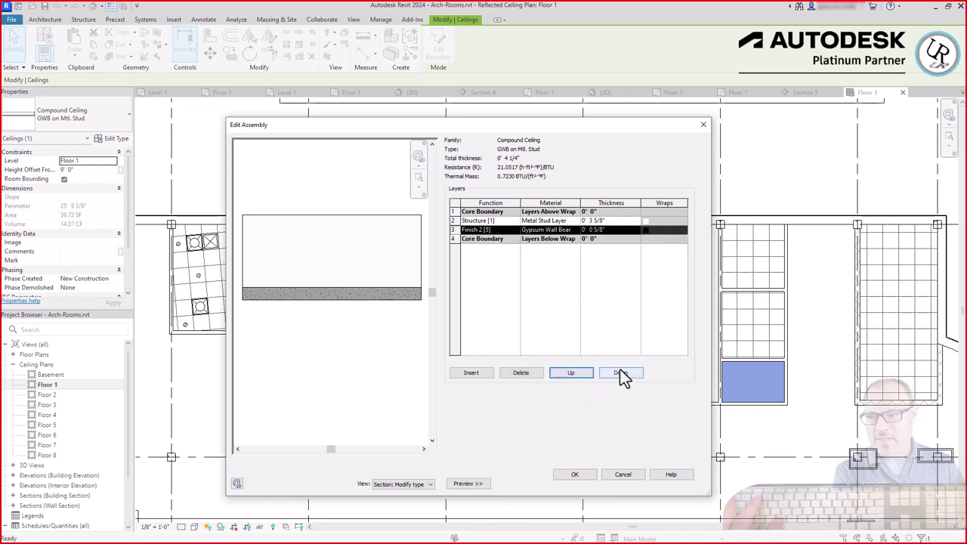
click(582, 374)
click(618, 373)
click(618, 373)
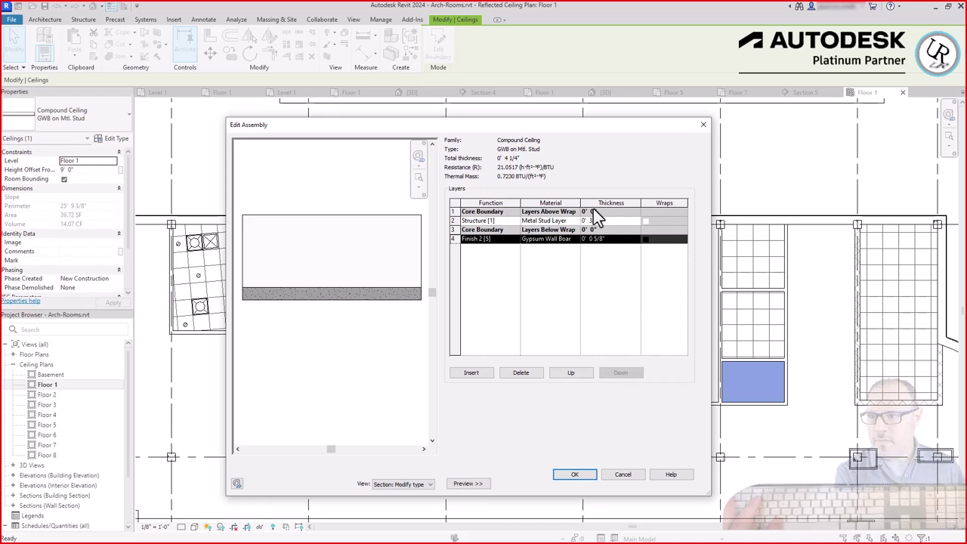
- Give the Gypsum Wall Board material the drafting Gypsum-Plaster surface pattern and apply it
click(541, 240)
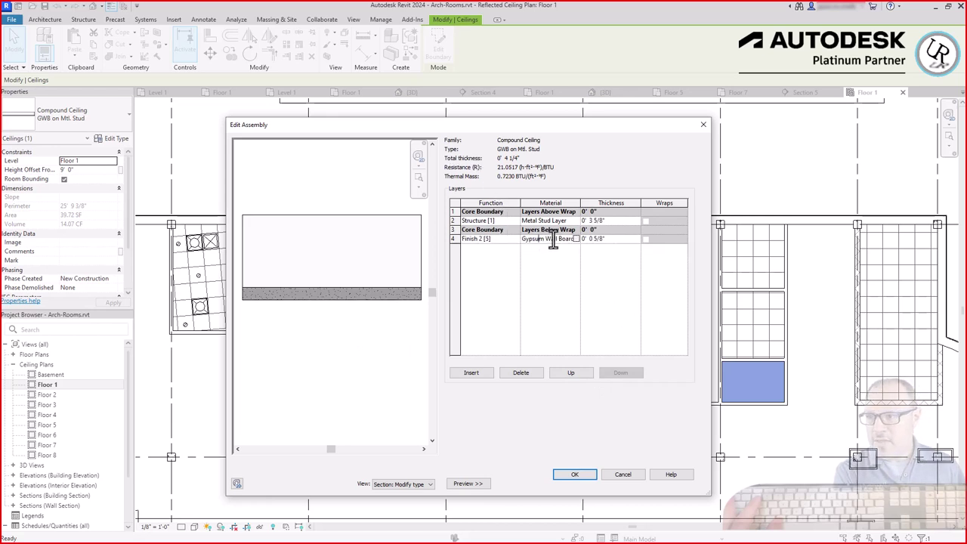
click(576, 239)
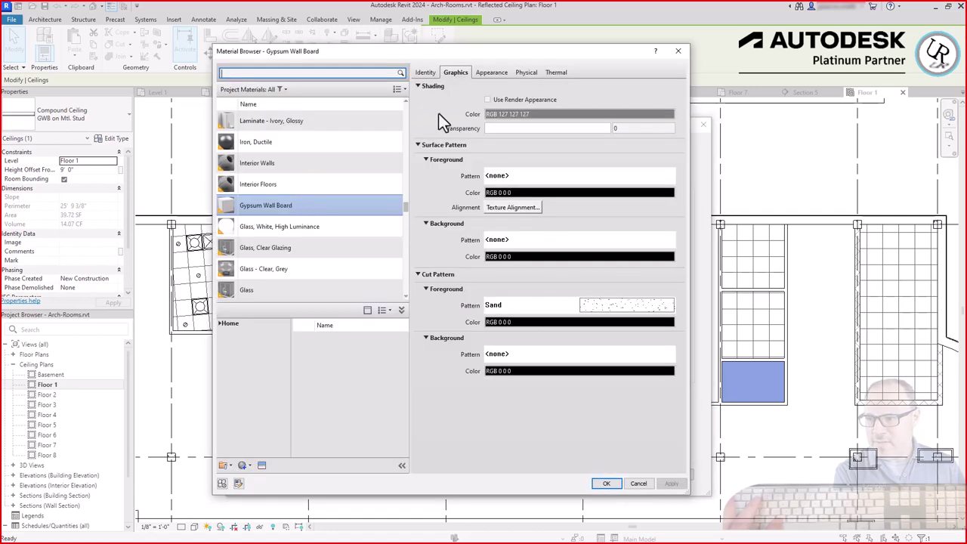
click(491, 73)
click(457, 73)
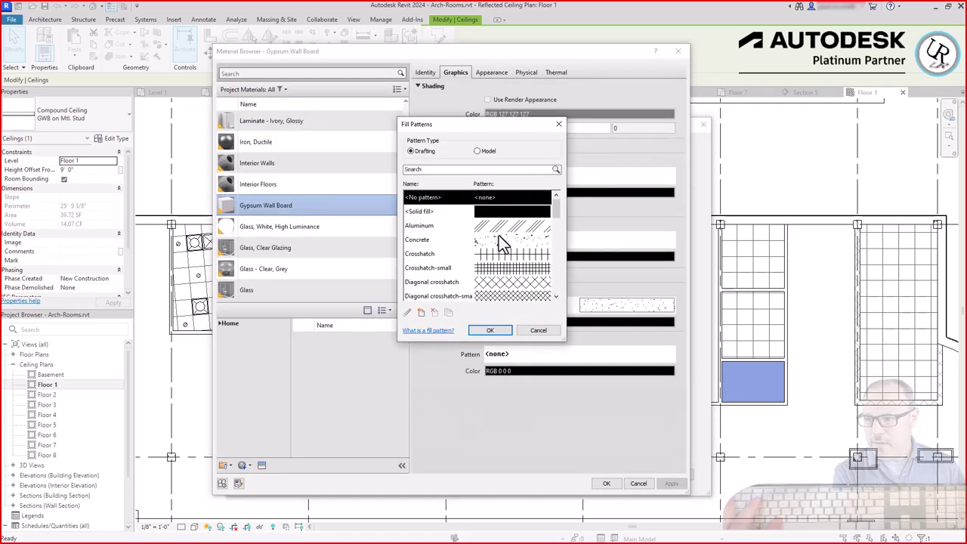
key(alt+m)
scroll(503, 259, down, 2)
click(421, 151)
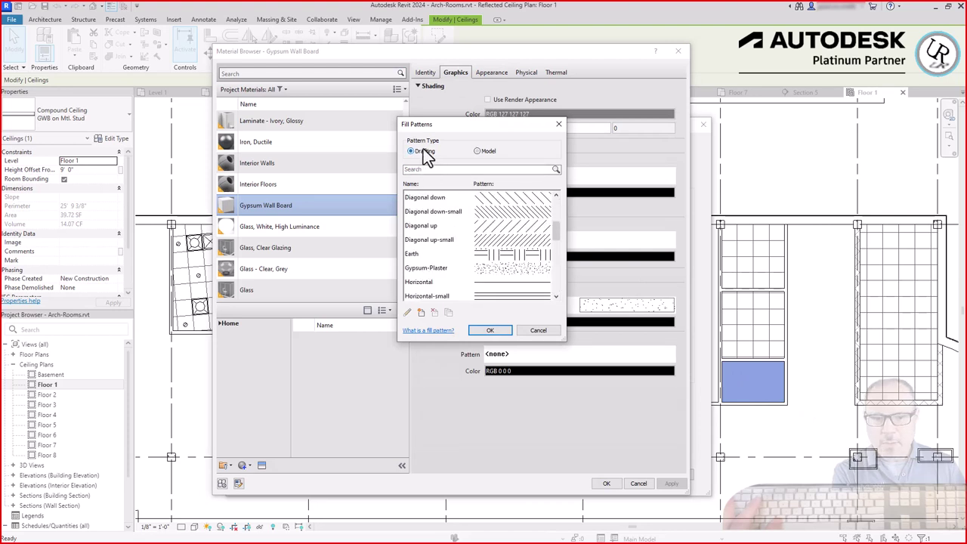
scroll(466, 247, down, 3)
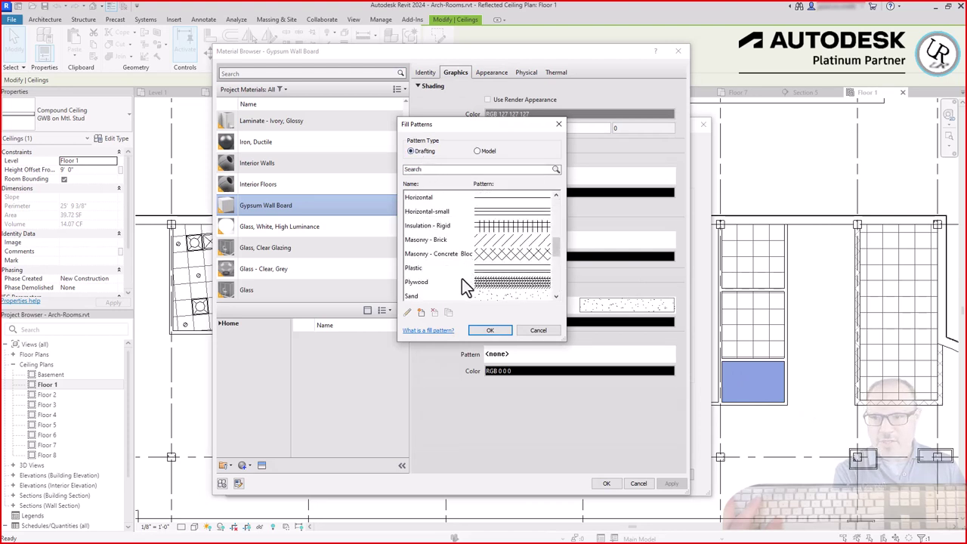
scroll(459, 279, up, 1)
click(449, 226)
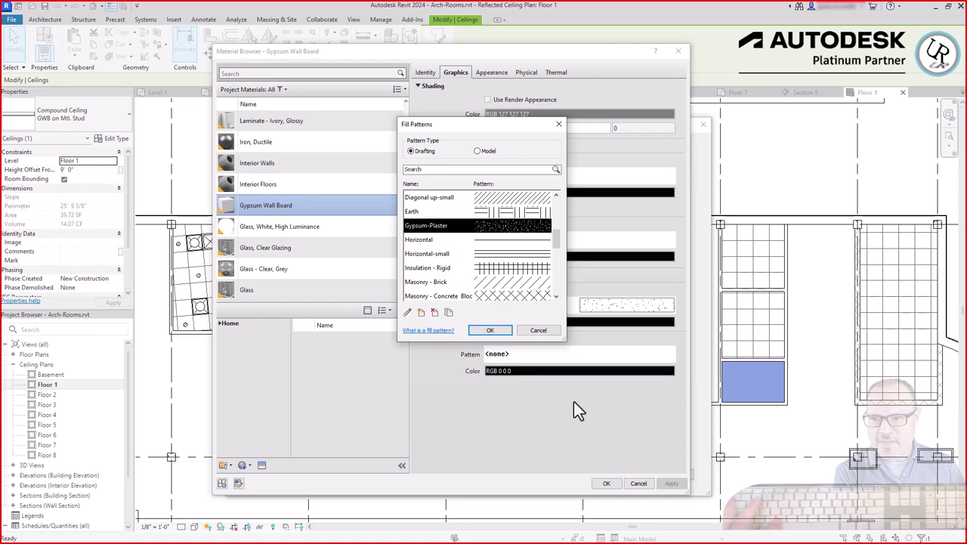
key(Return)
key(Return)
click(816, 417)
- Inspect the existing lower GWB ceiling and the middle ACT ceiling by selecting each
scroll(730, 378, up, 4)
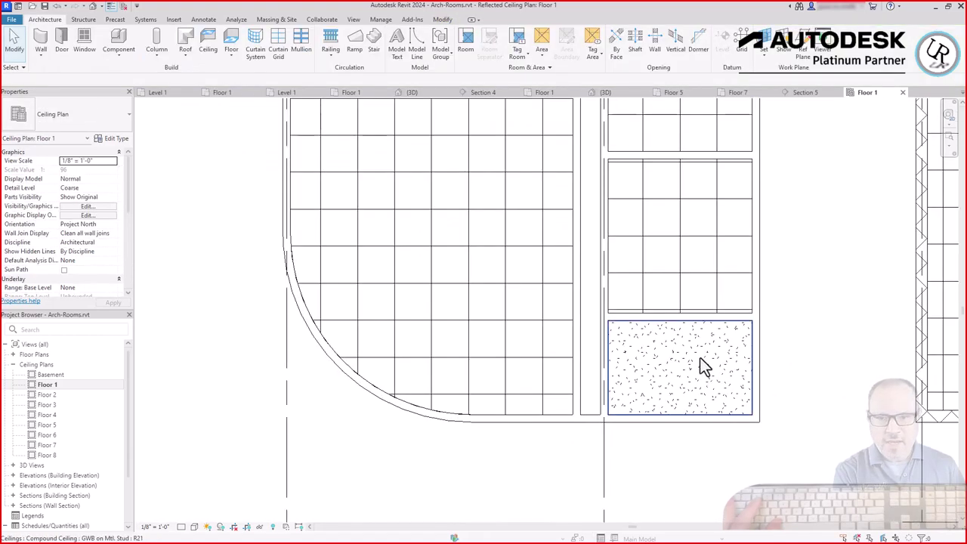
click(697, 371)
scroll(597, 478, down, 2)
click(597, 478)
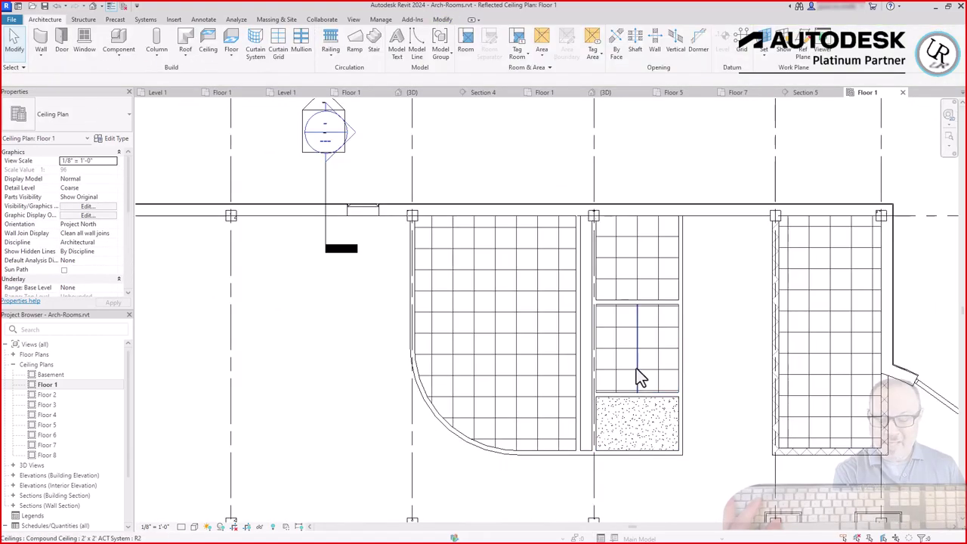
click(637, 367)
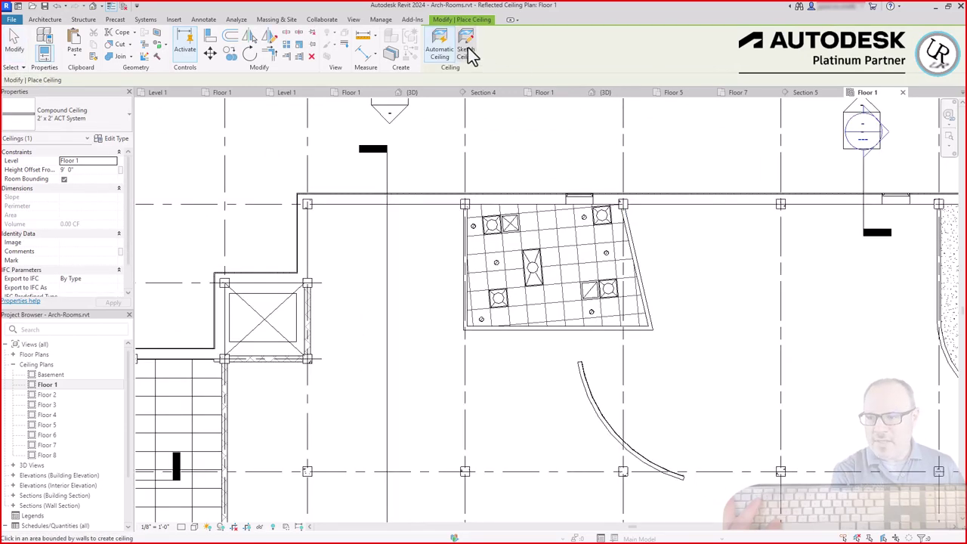
- Sketch a rectangular 2' x 2' ACT System ceiling of 192.88 SF left of the trapezoid room
click(466, 48)
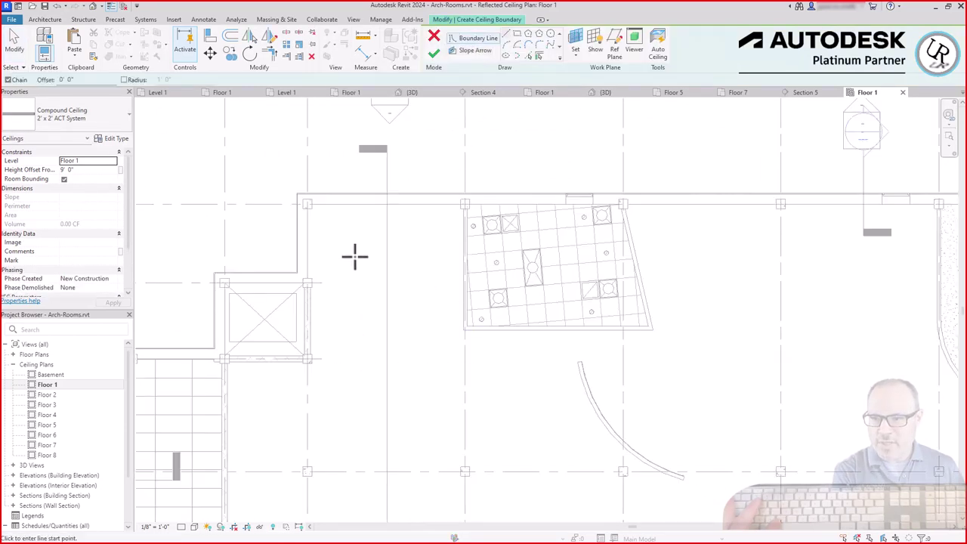
scroll(317, 226, up, 2)
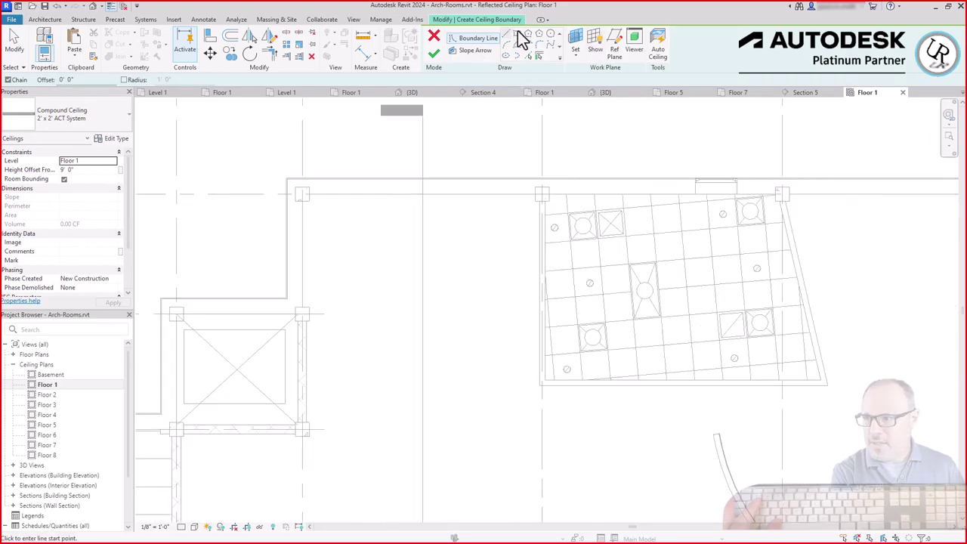
scroll(297, 179, up, 3)
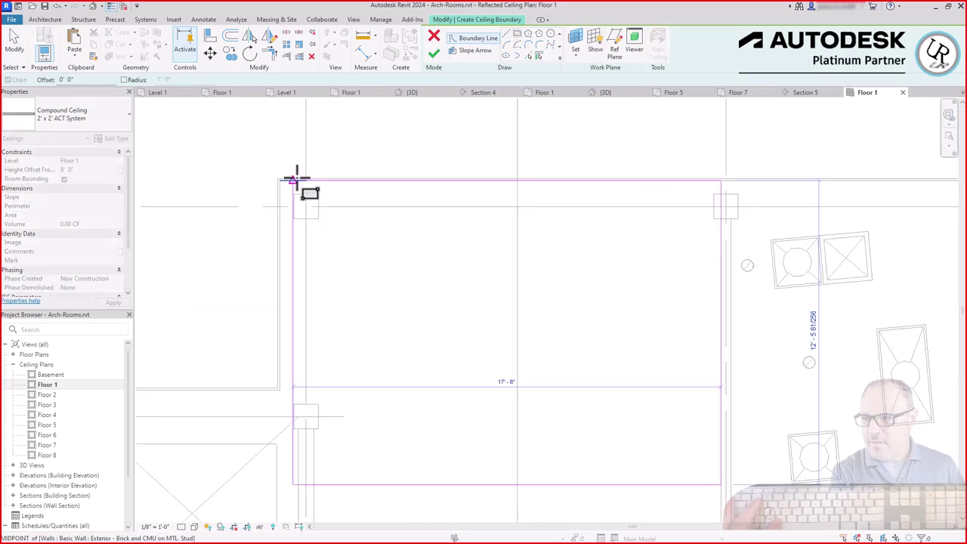
scroll(297, 179, down, 5)
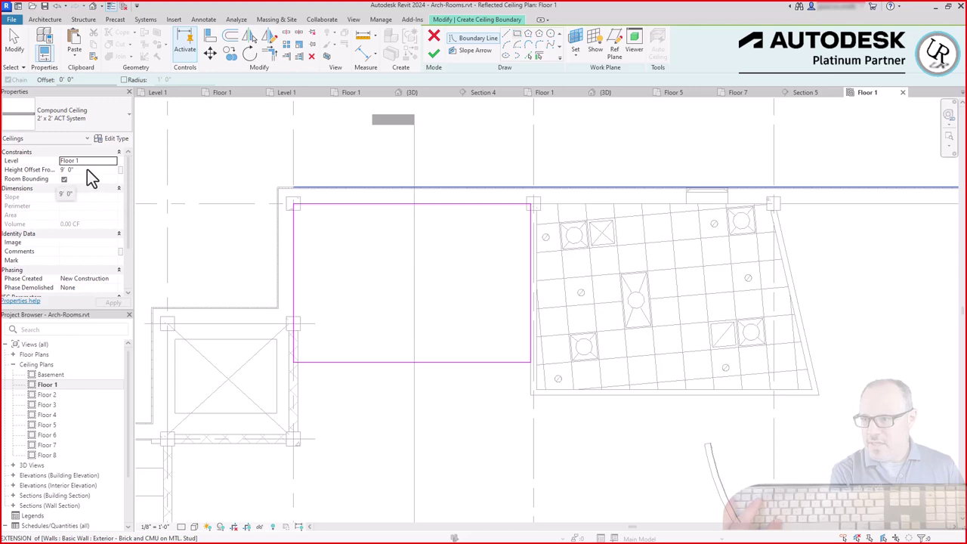
click(74, 119)
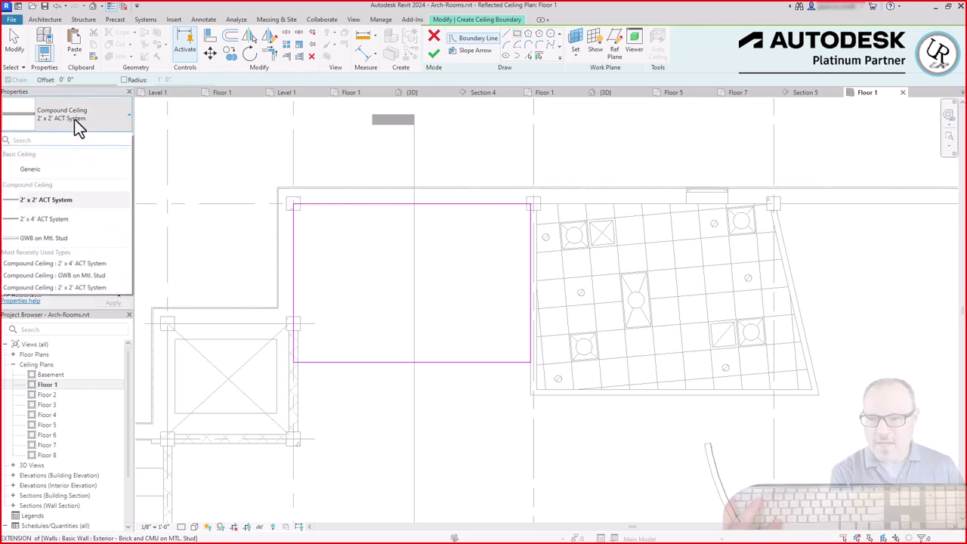
click(74, 119)
scroll(483, 392, up, 5)
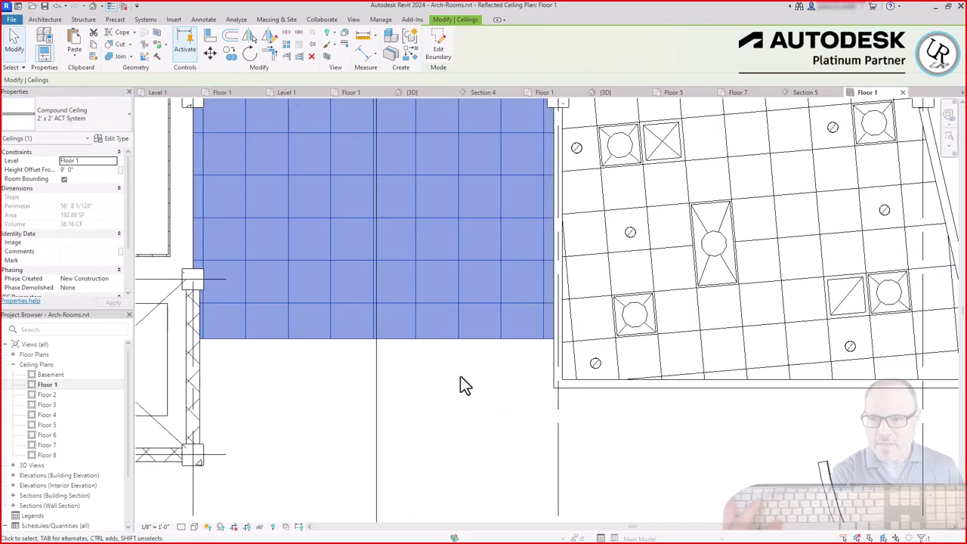
- Sketch a rectangular GWB on Mtl. Stud ceiling with an 8' 0" height offset
click(151, 102)
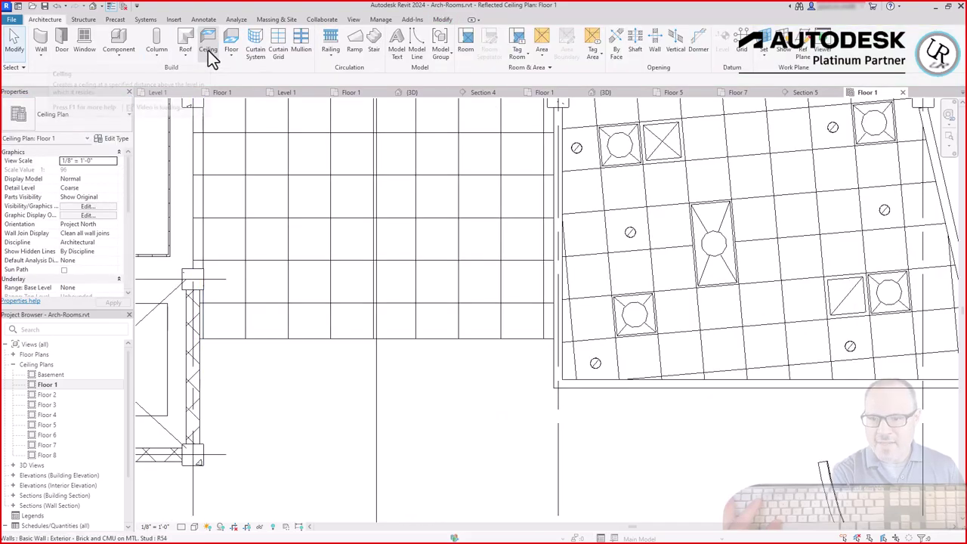
click(208, 49)
click(464, 48)
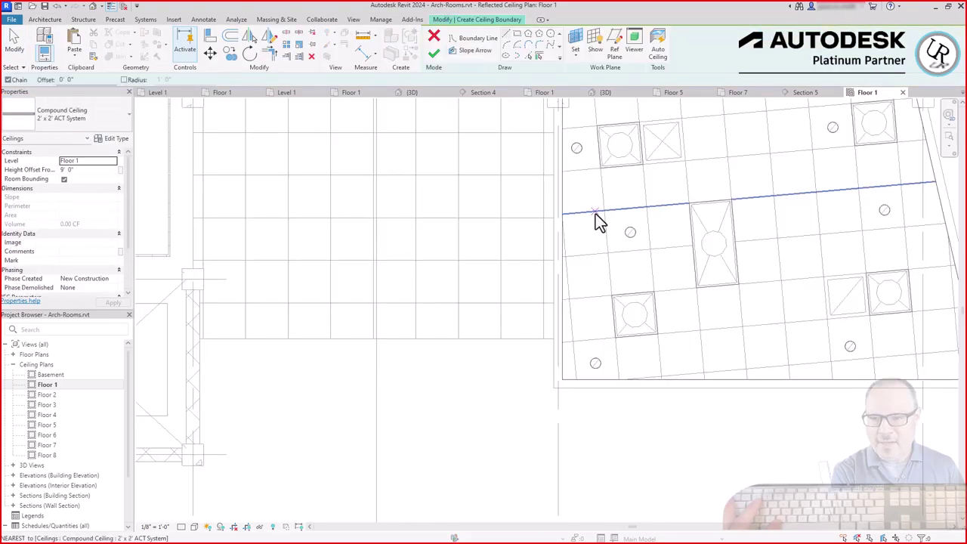
click(76, 114)
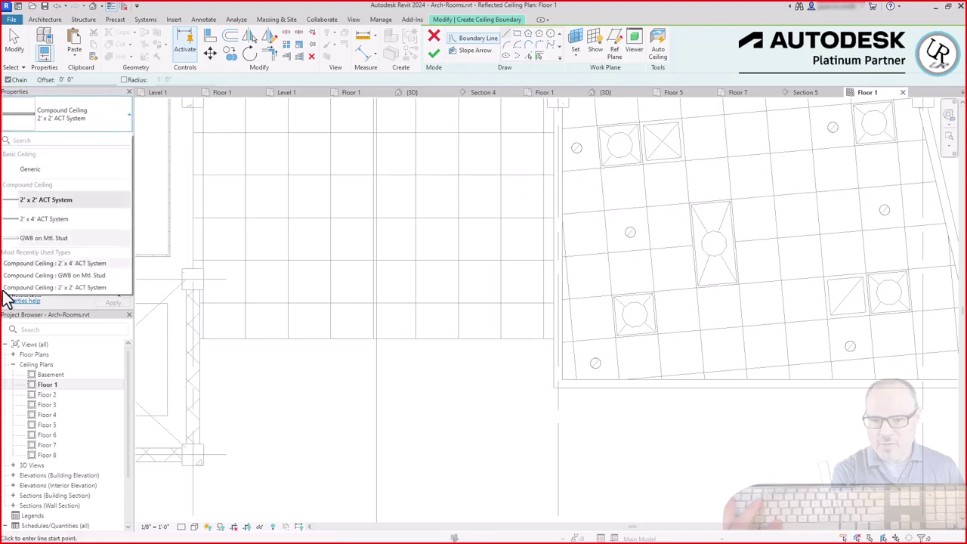
click(43, 238)
click(96, 169)
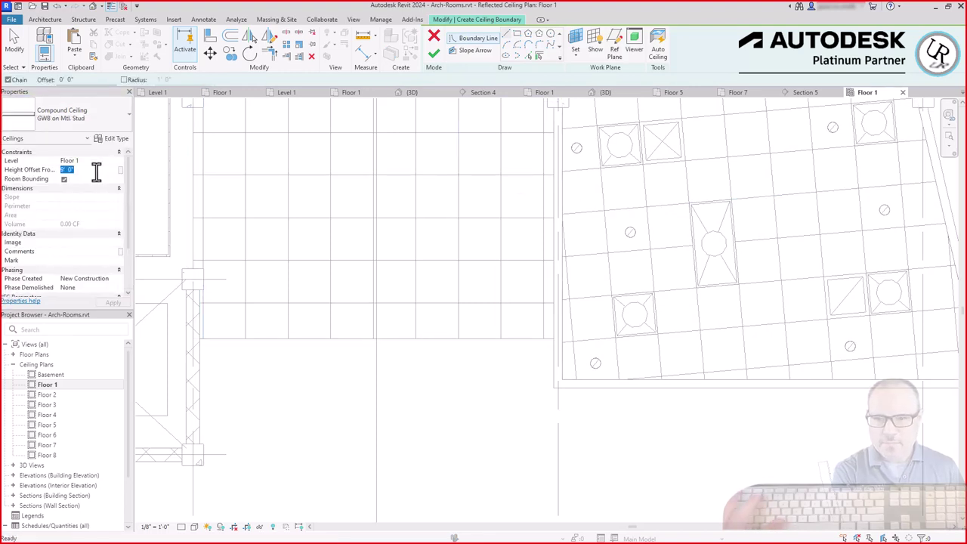
click(554, 340)
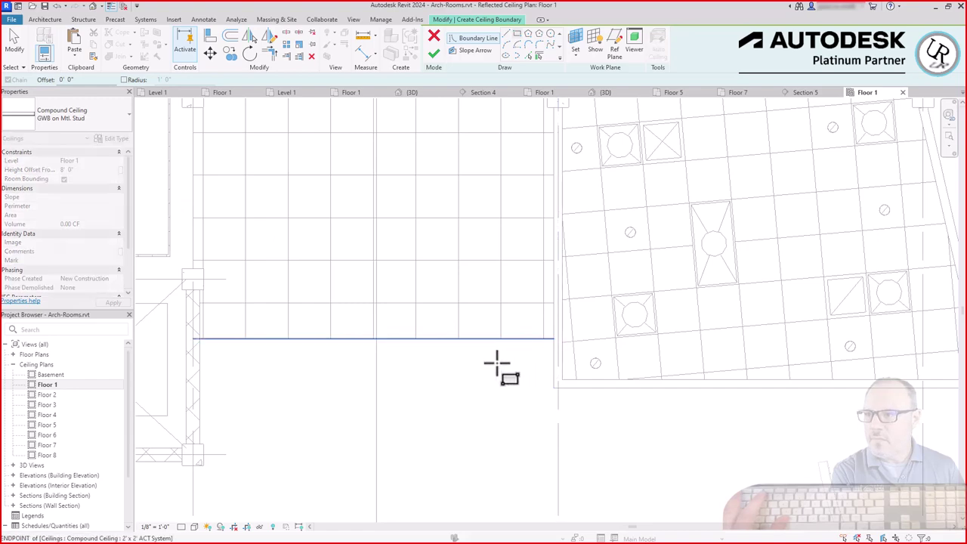
click(202, 445)
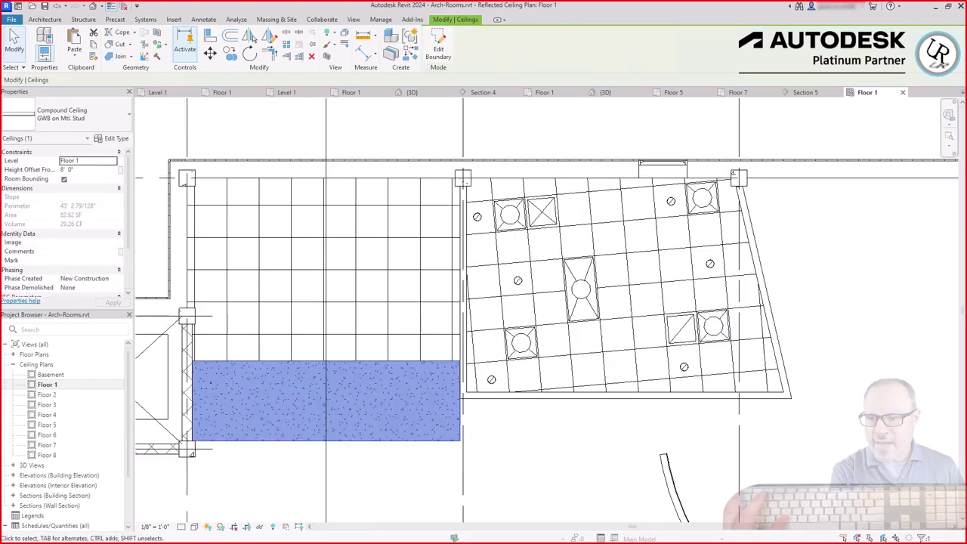
key(Escape)
- Check the new 82.62 SF GWB ceiling, then draw a section line through it as Section 6
scroll(338, 460, up, 3)
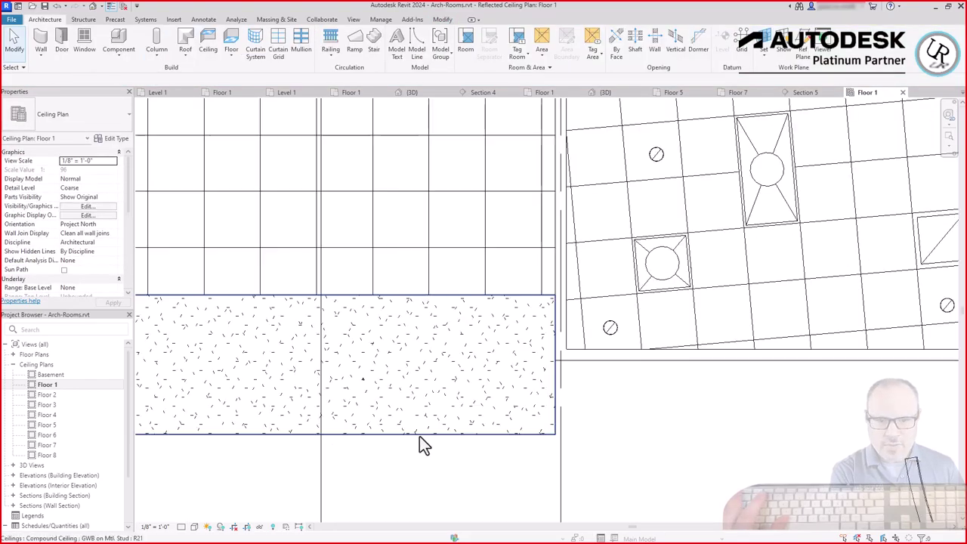
click(459, 436)
key(Escape)
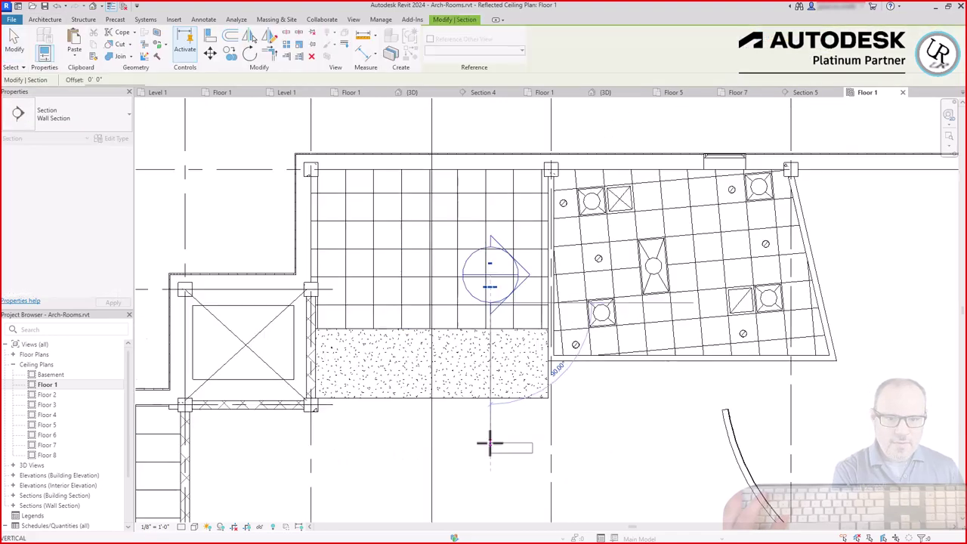
click(491, 443)
click(491, 273)
- Open Section 6 and inspect the ACT ceiling and the small GWB ceiling
double_click(514, 341)
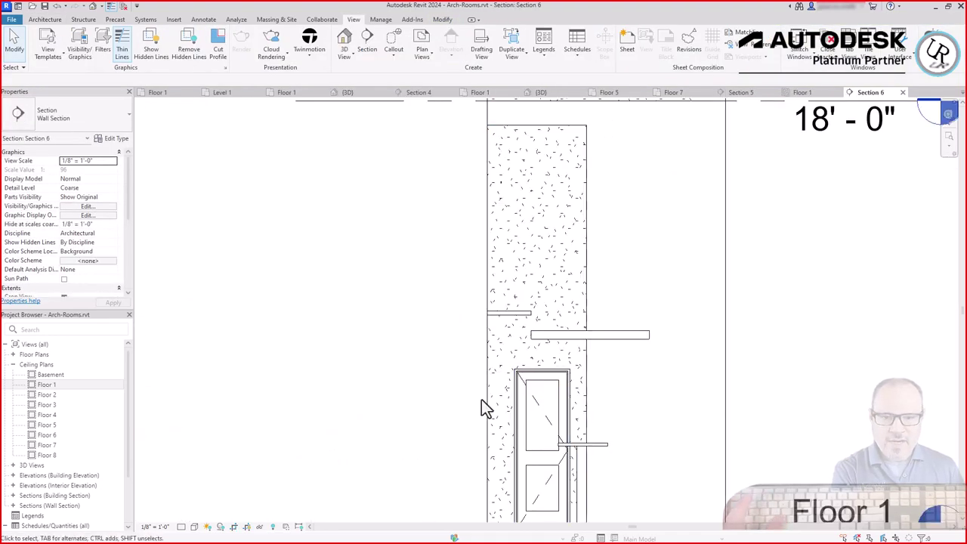
click(484, 392)
scroll(504, 357, up, 2)
click(459, 330)
scroll(432, 325, up, 2)
click(672, 361)
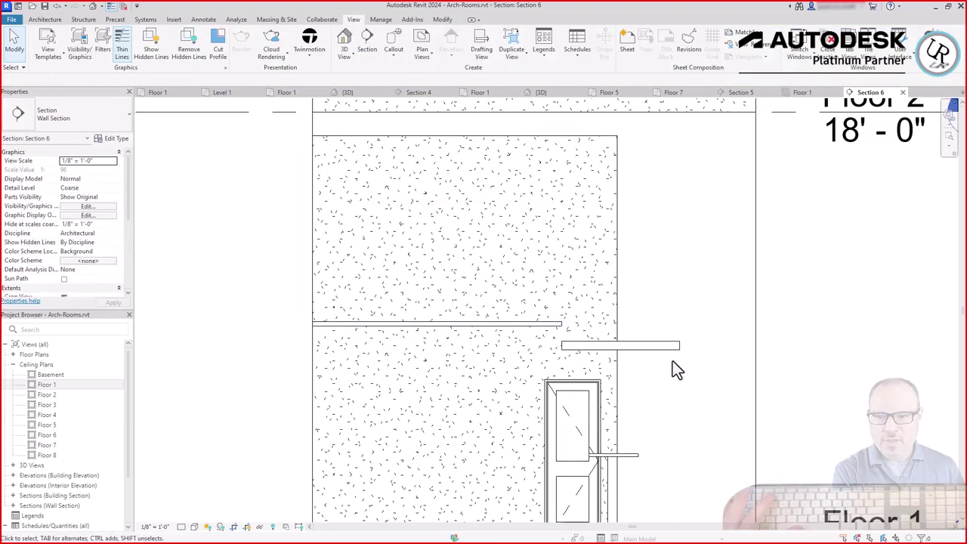
click(672, 349)
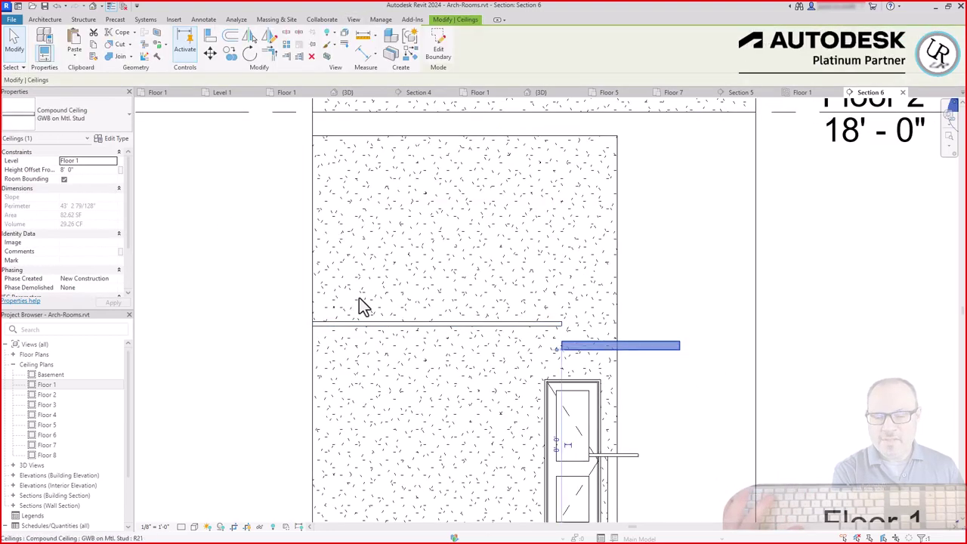
click(764, 268)
- Inspect the wall, the Floor 1 slab type and the Floor 2 concrete slab in section
scroll(572, 345, up, 3)
scroll(551, 341, down, 3)
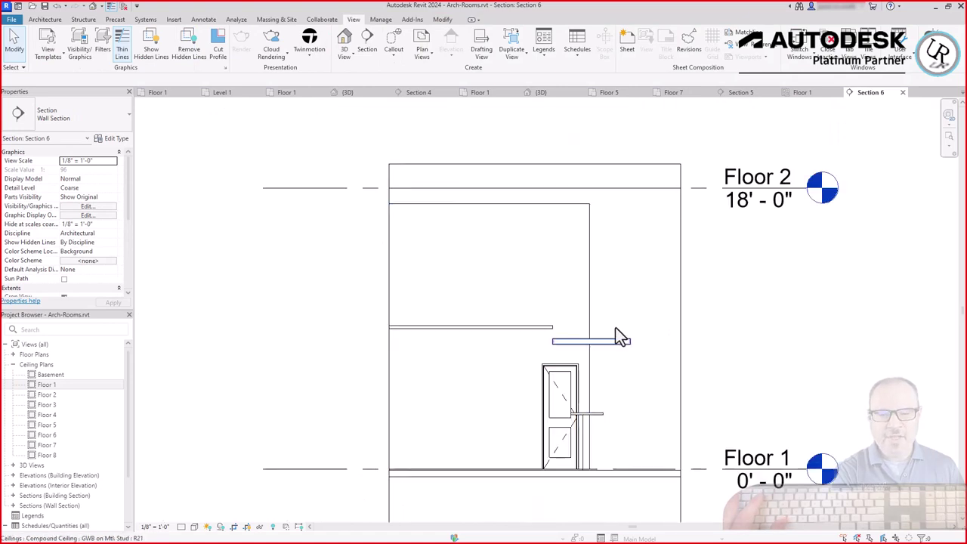
click(529, 281)
click(612, 480)
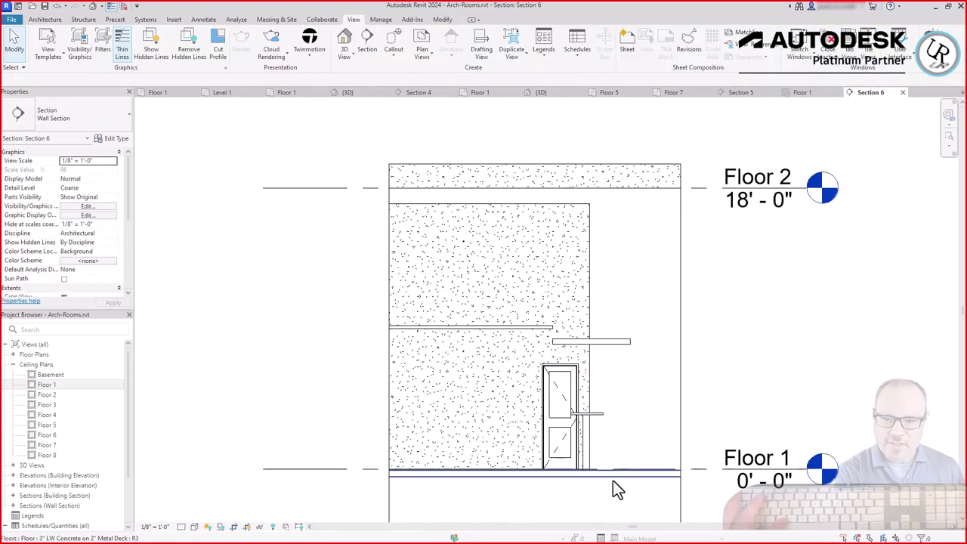
click(613, 476)
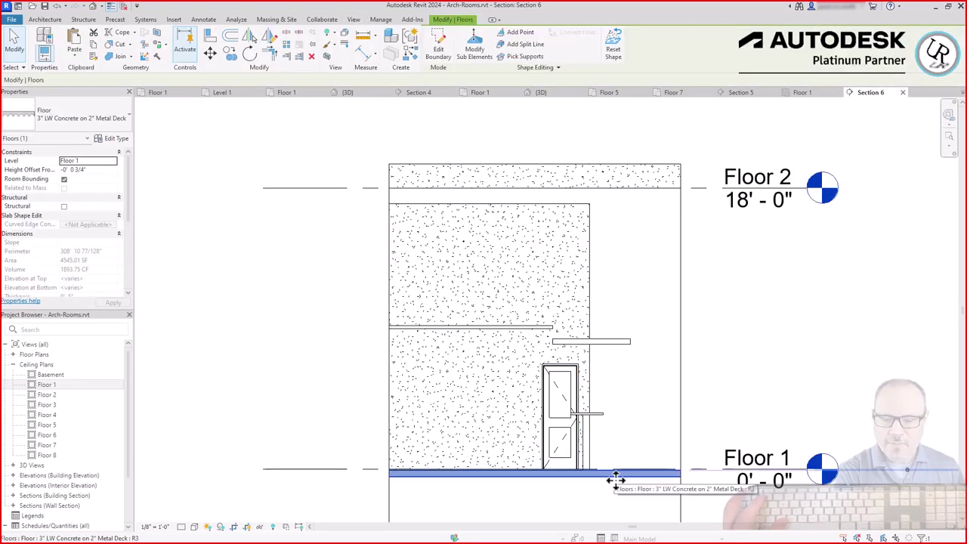
click(122, 117)
key(Escape)
key(Escape)
scroll(615, 219, up, 3)
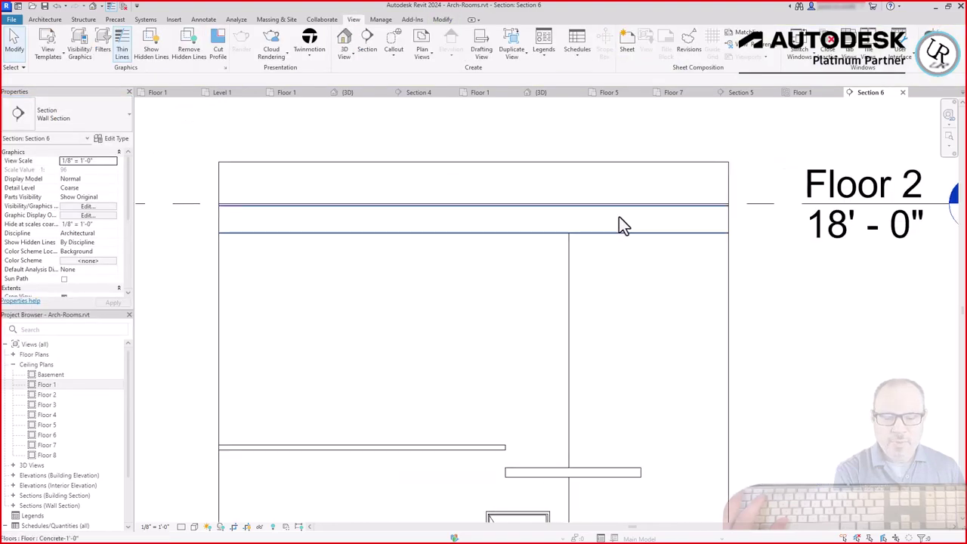
click(522, 221)
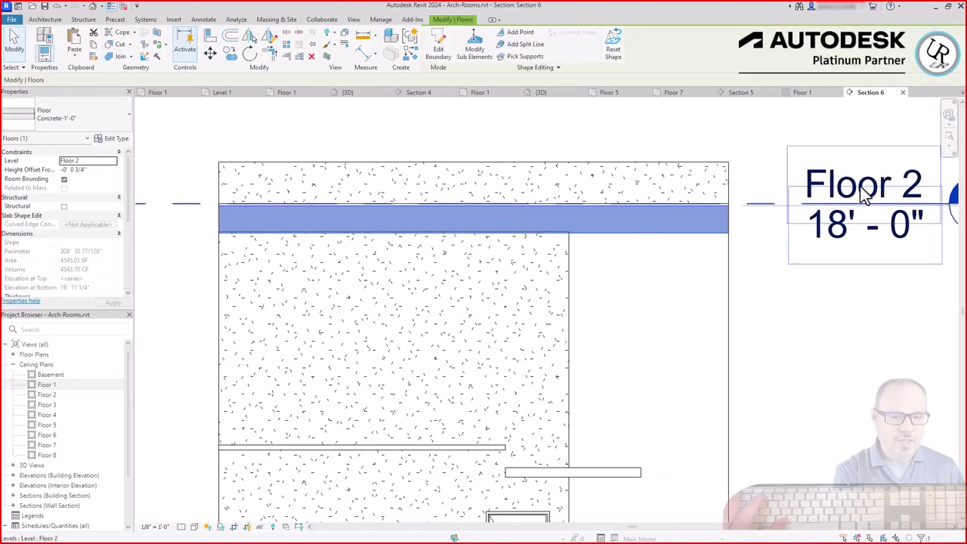
scroll(528, 303, down, 2)
scroll(582, 419, up, 2)
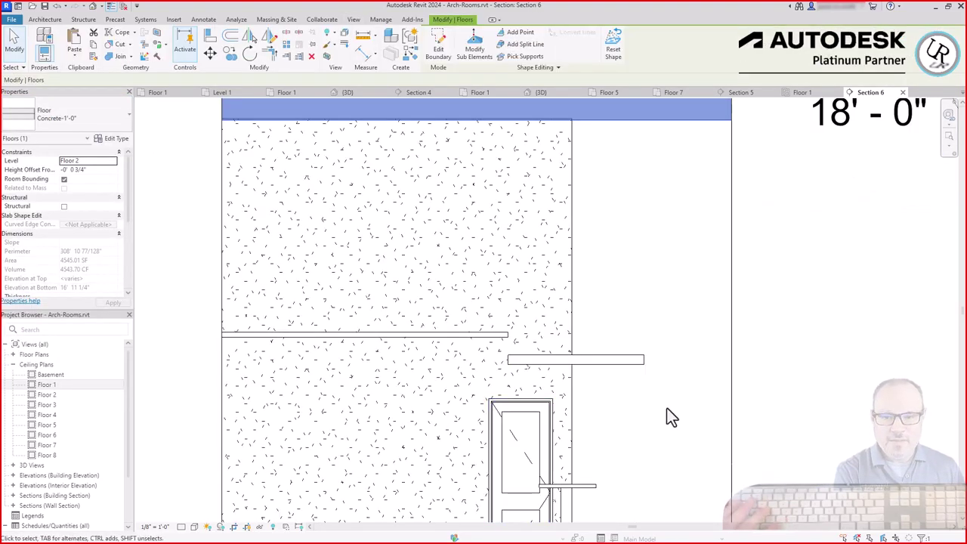
scroll(604, 212, down, 3)
click(786, 255)
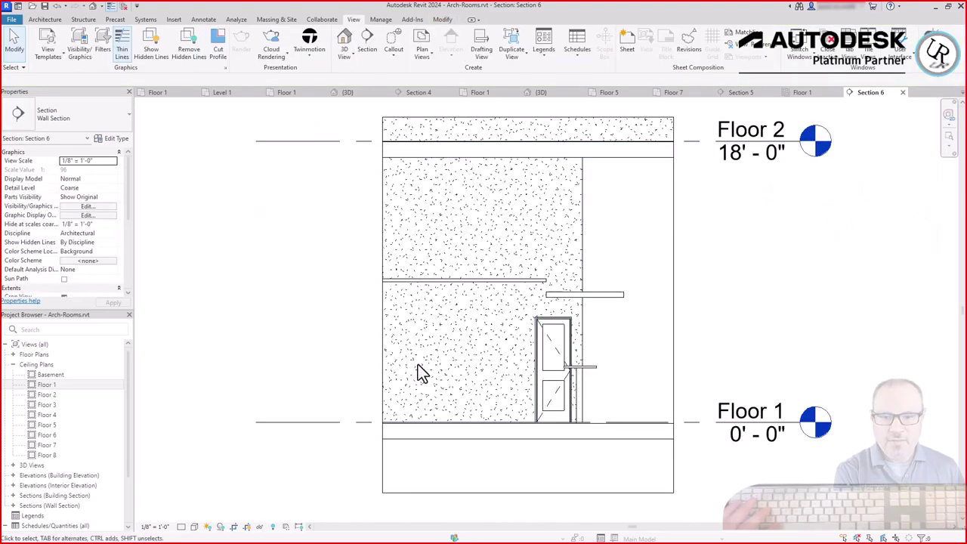
- Return to Floor 1 and start a wall using the Soffit - 1/2" GWB & Metal Stud type
key(ctrl+F4)
key(w)
key(a)
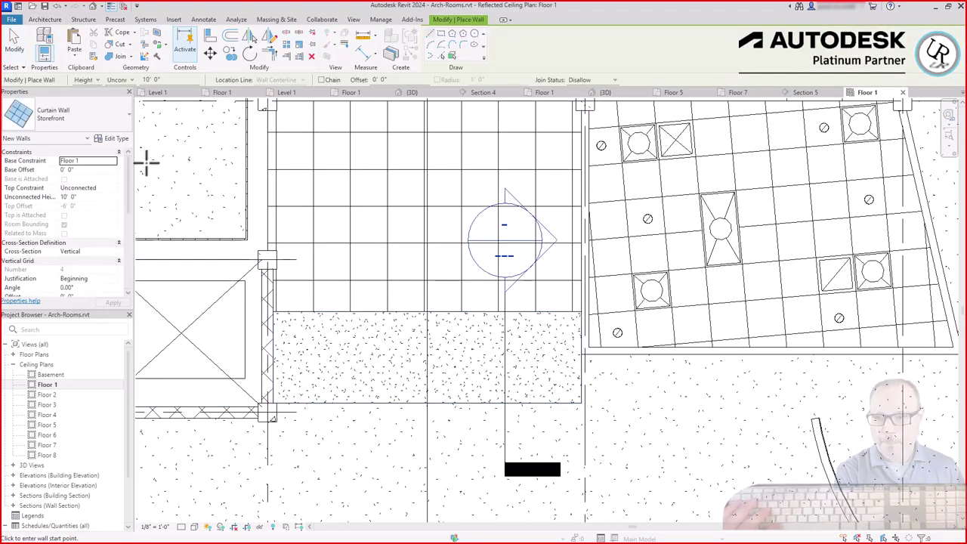
click(75, 115)
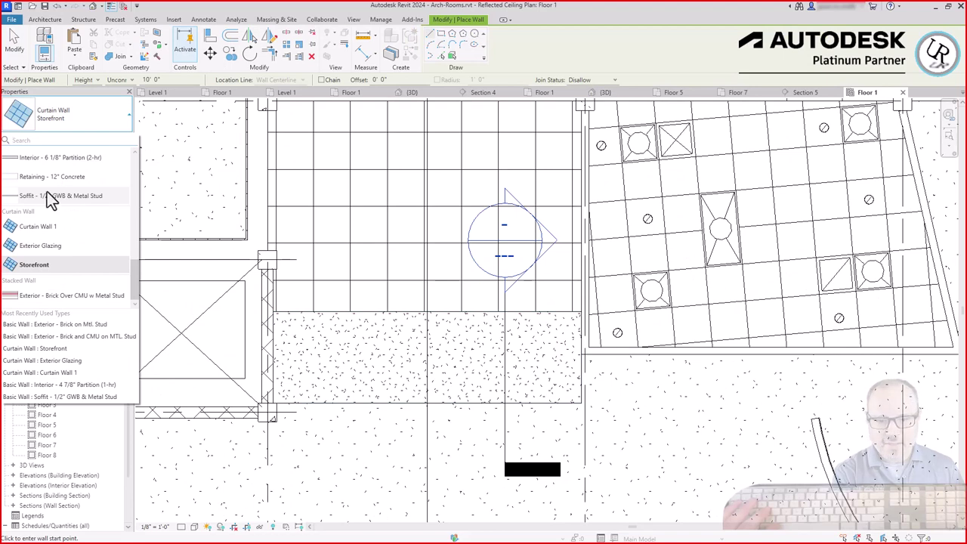
mouse_move(38, 196)
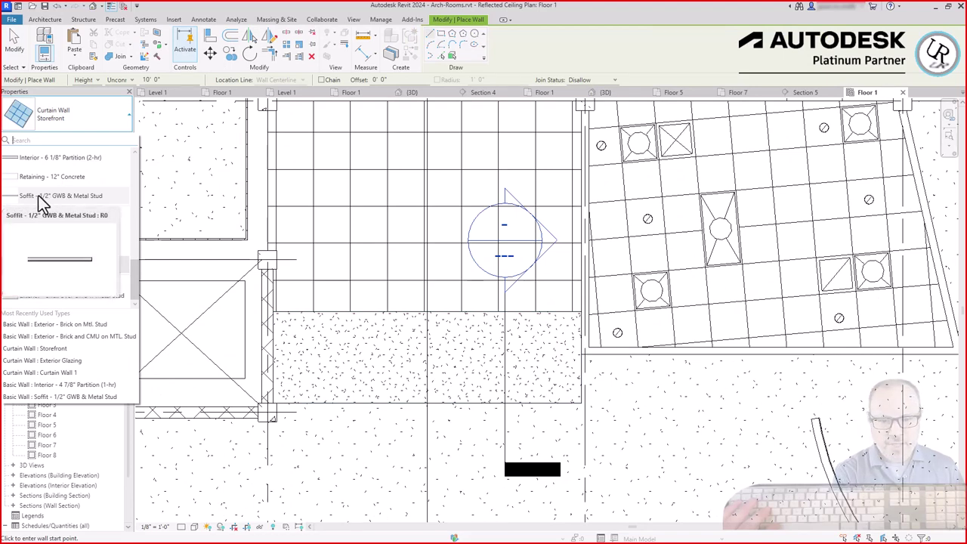
click(108, 229)
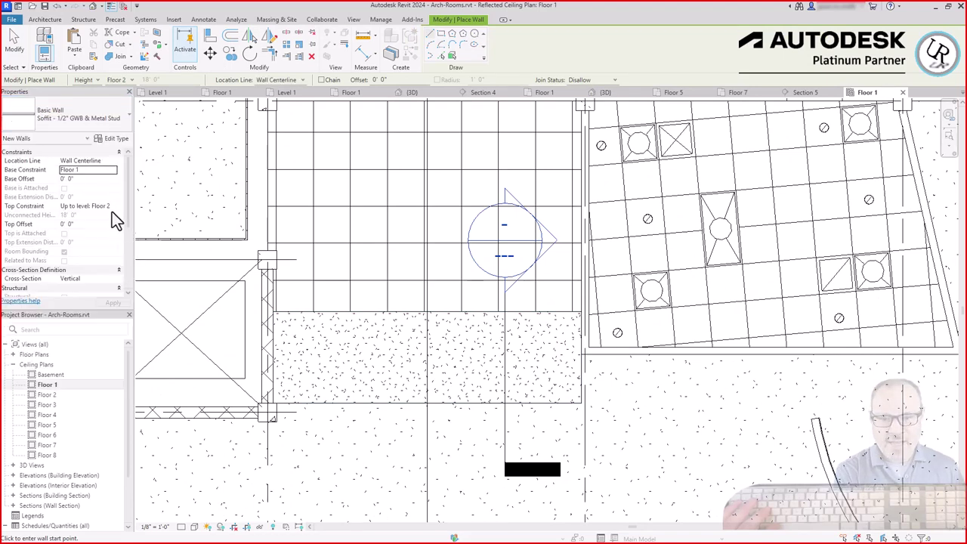
- Review the type's 2"-thick layer structure, including the gypsum finish layer, and accept it
click(108, 139)
click(623, 223)
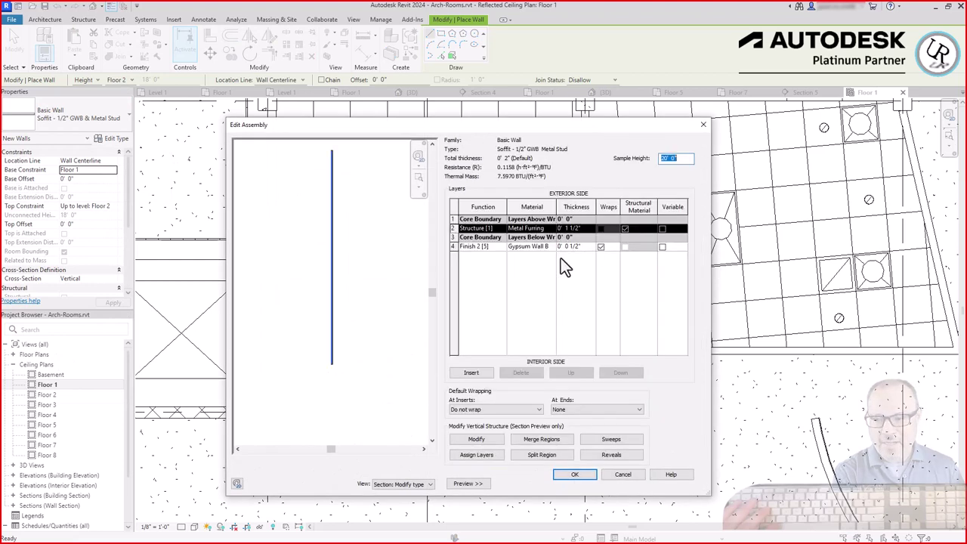
scroll(348, 381, up, 5)
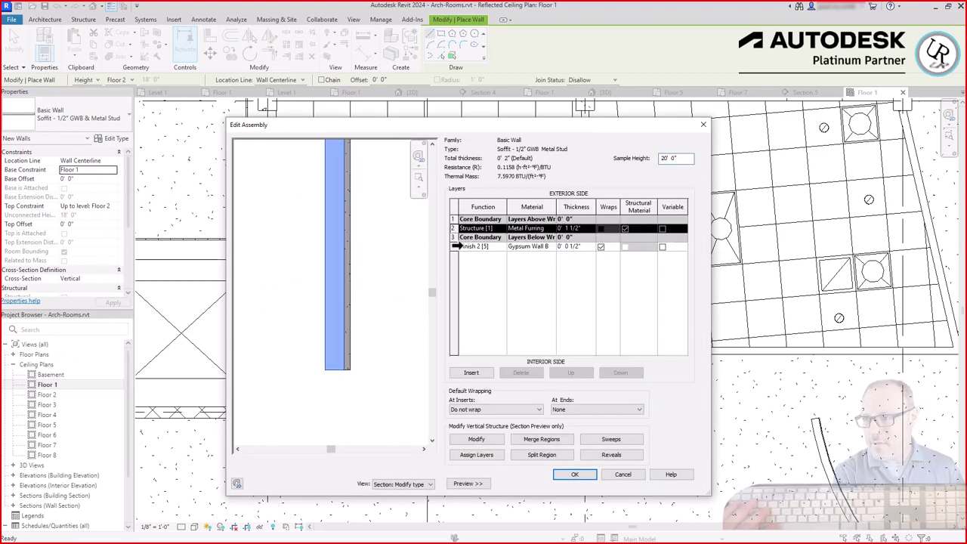
click(456, 246)
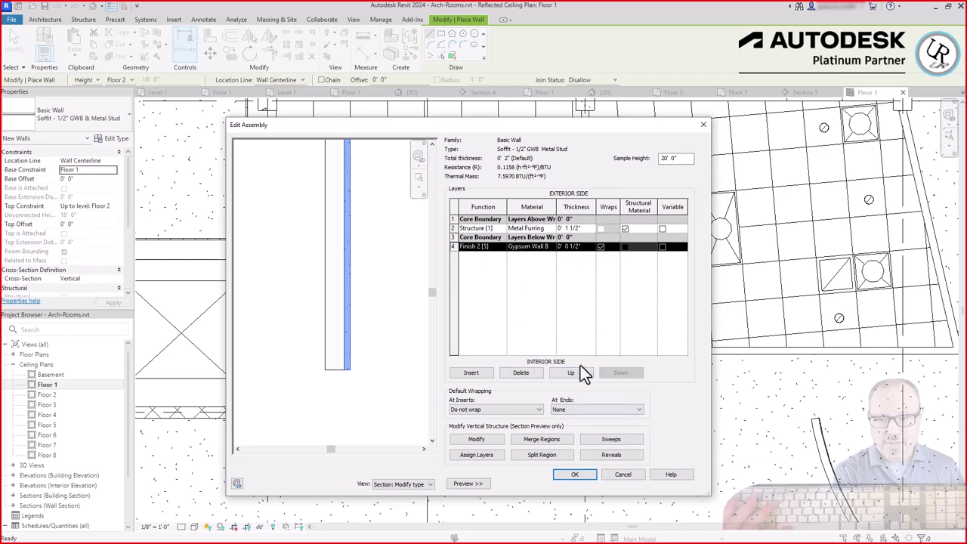
click(574, 474)
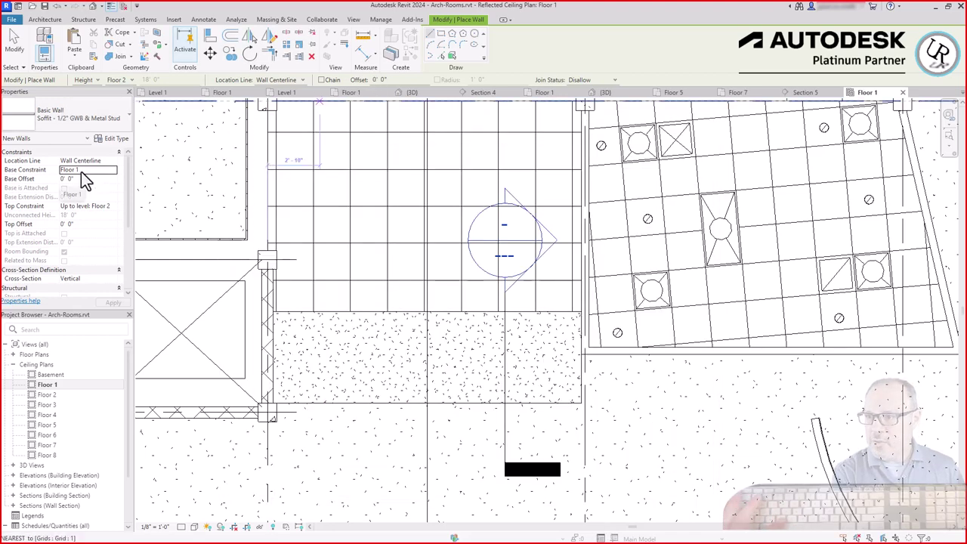
- Set the wall Base Offset to 8' 0" and Location Line to Finish Face: Interior
click(83, 181)
text(8)
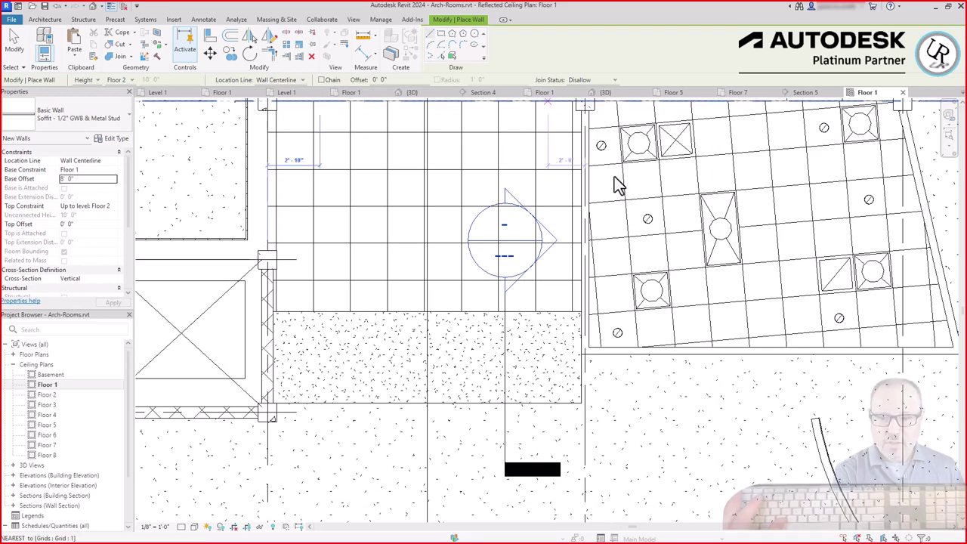
scroll(583, 306, up, 4)
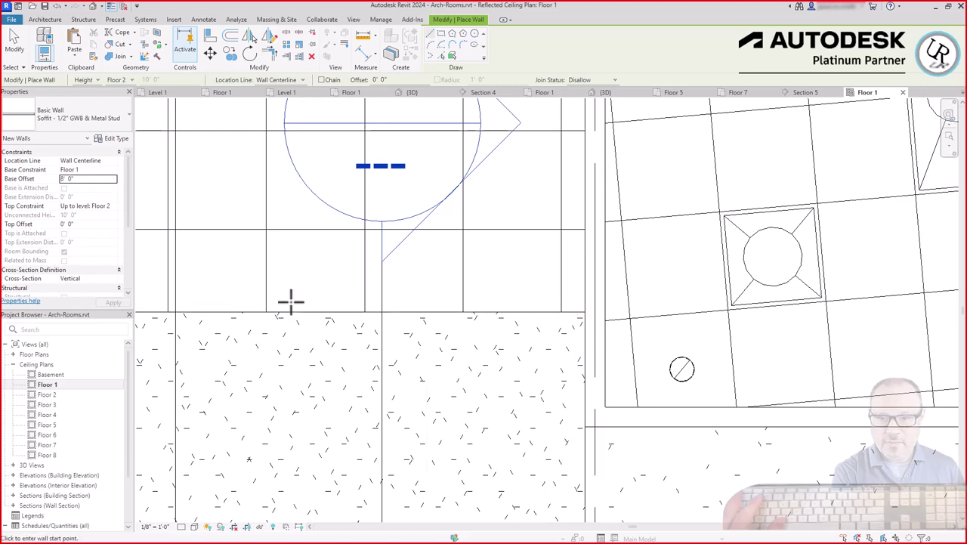
scroll(572, 201, down, 3)
scroll(611, 324, up, 4)
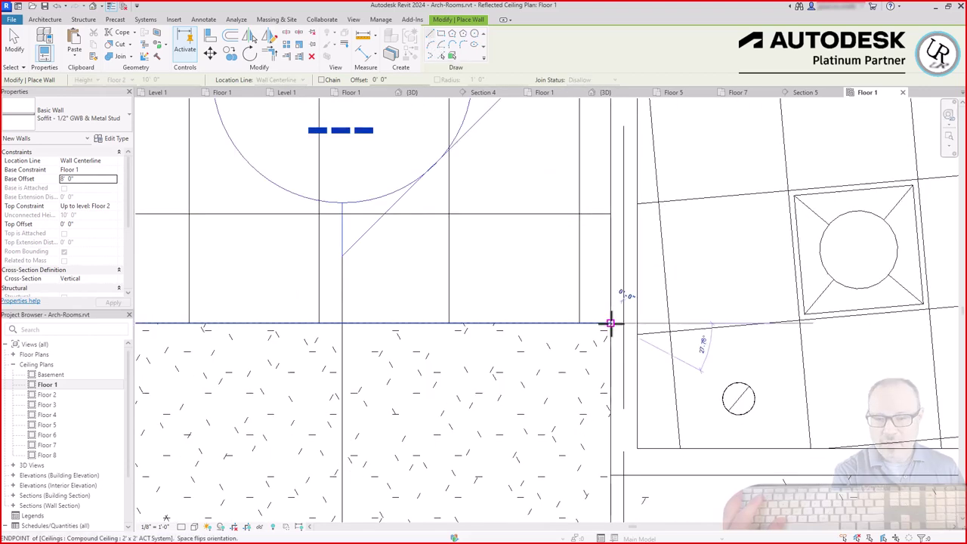
click(293, 82)
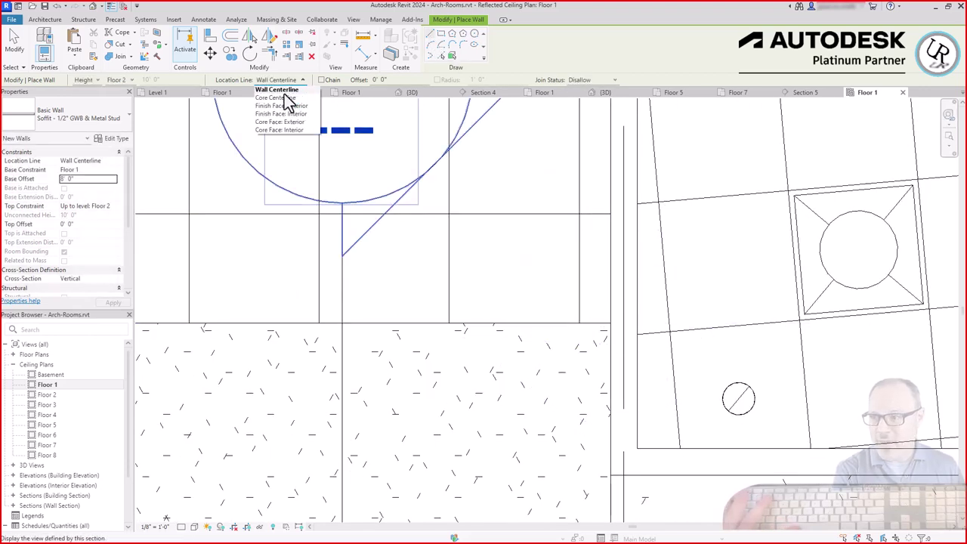
click(283, 114)
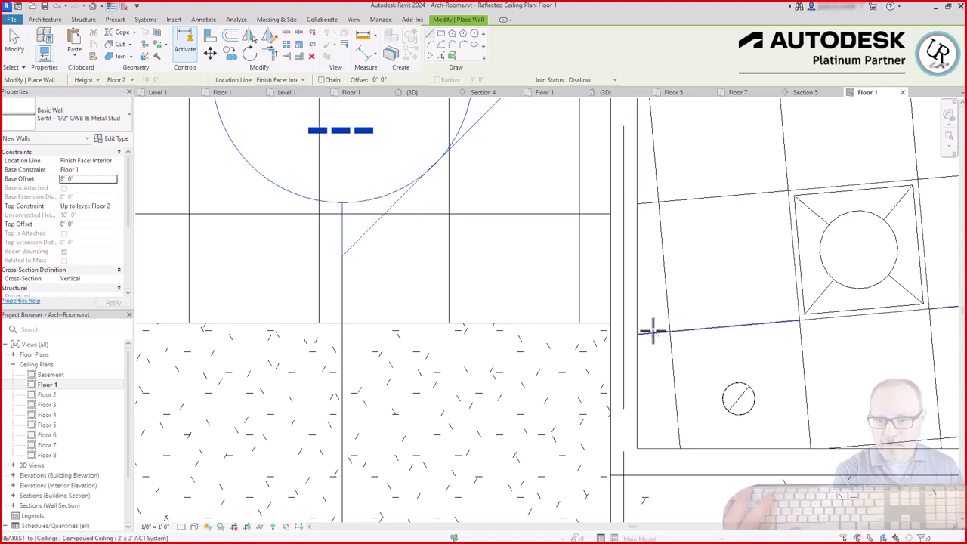
- Draw the first soffit wall along the GWB ceiling edge, flipped to the correct side
click(609, 324)
scroll(811, 324, down, 3)
scroll(257, 324, up, 3)
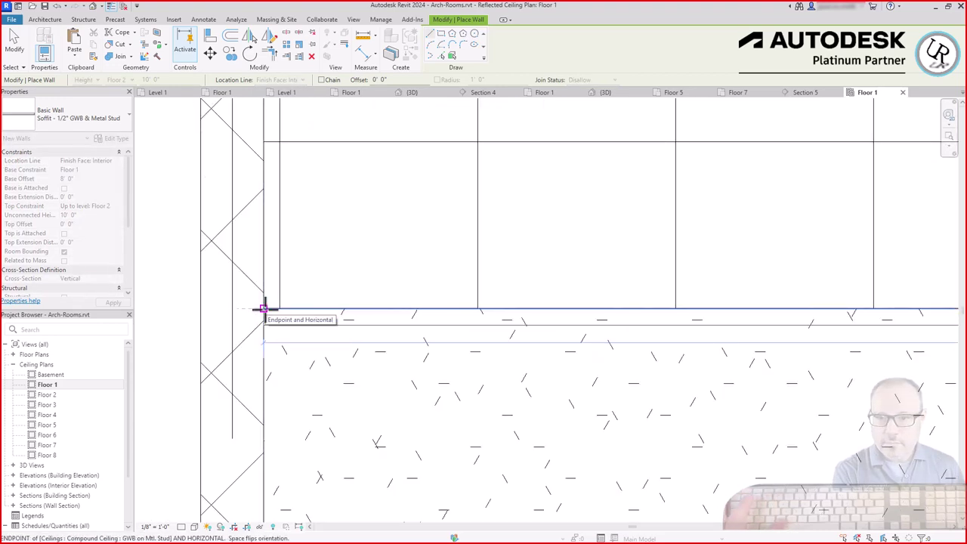
click(263, 308)
key(Escape)
key(space)
key(Escape)
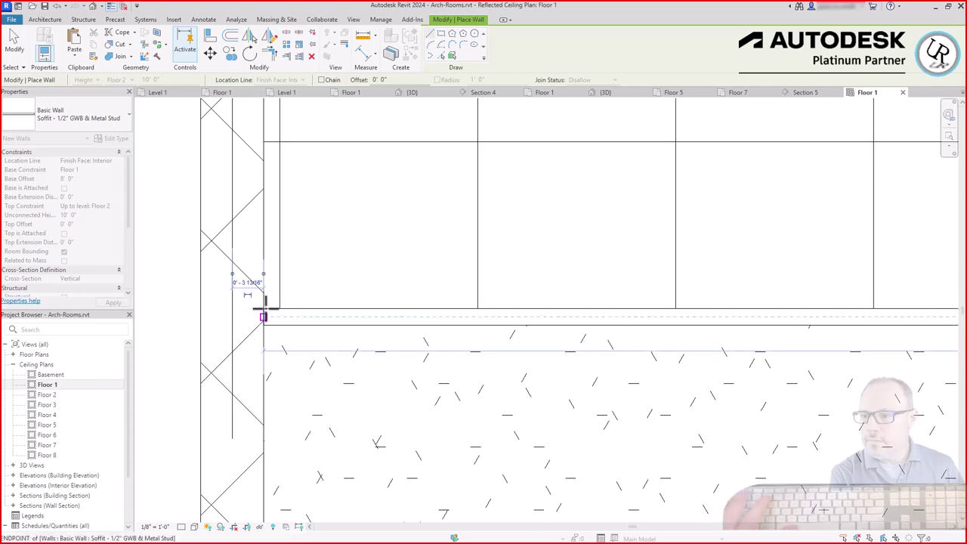
- Draw a second soffit wall from the column corner along the ceiling edge
scroll(330, 250, up, 5)
scroll(314, 433, up, 3)
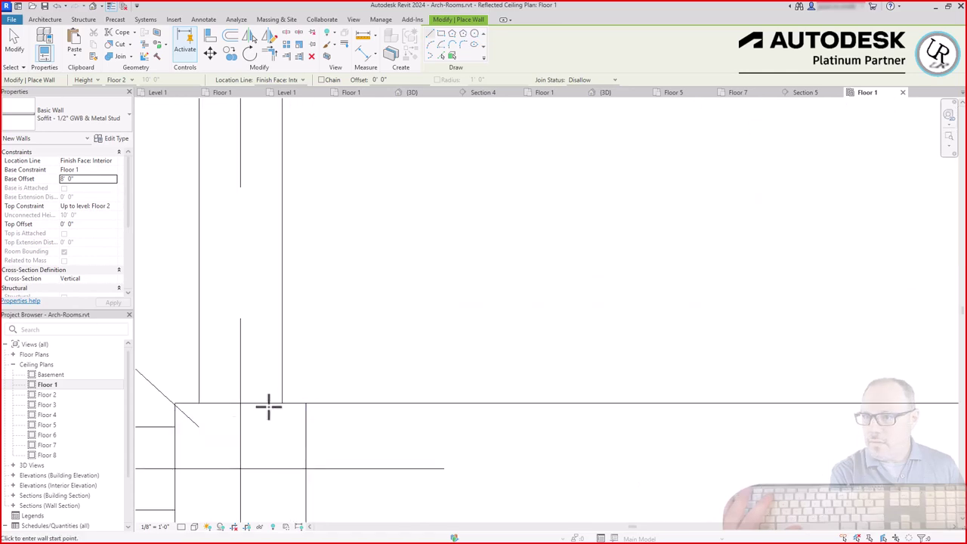
click(267, 406)
scroll(816, 385, down, 3)
scroll(820, 410, up, 3)
scroll(803, 216, down, 1)
click(798, 399)
key(Escape)
key(Escape)
scroll(678, 522, down, 3)
scroll(679, 521, up, 2)
- Open Section 6 and select the soffit wall
scroll(662, 328, down, 2)
key(Escape)
scroll(557, 255, down, 2)
double_click(556, 254)
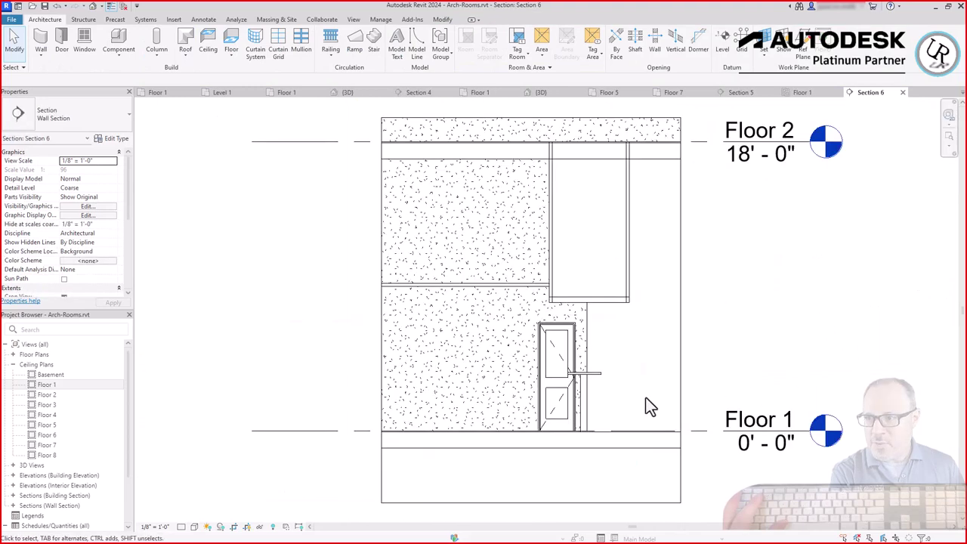
click(550, 211)
key(Escape)
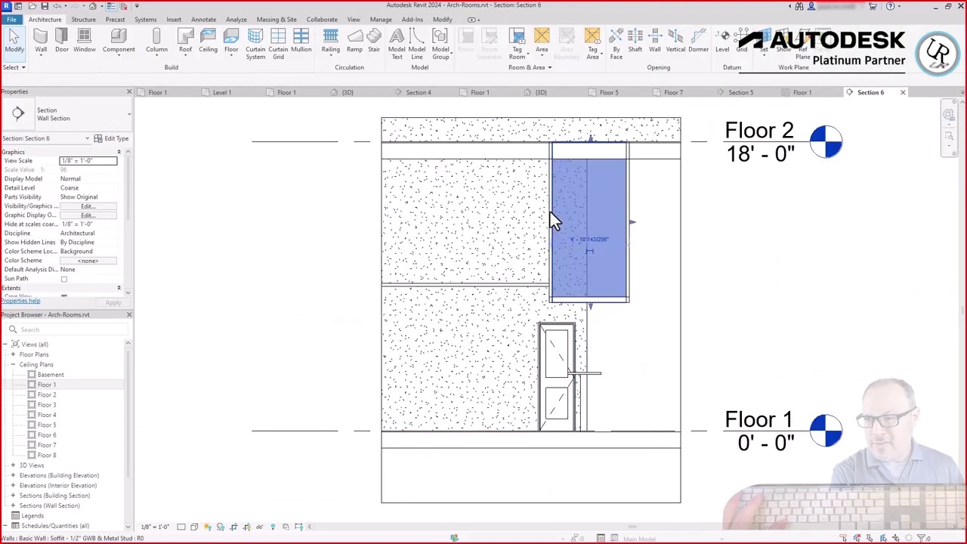
click(550, 212)
key(Escape)
scroll(546, 264, up, 4)
click(546, 384)
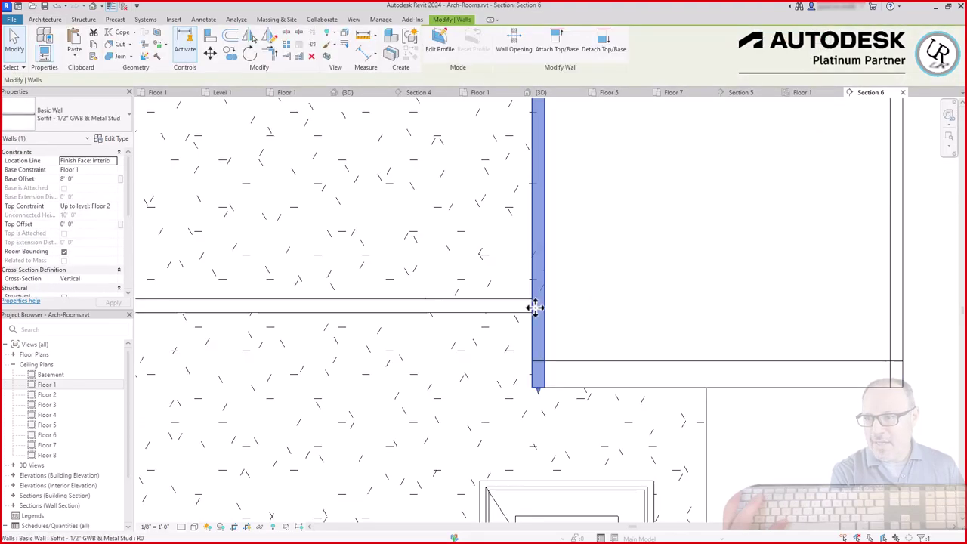
scroll(554, 362, down, 5)
scroll(549, 219, up, 7)
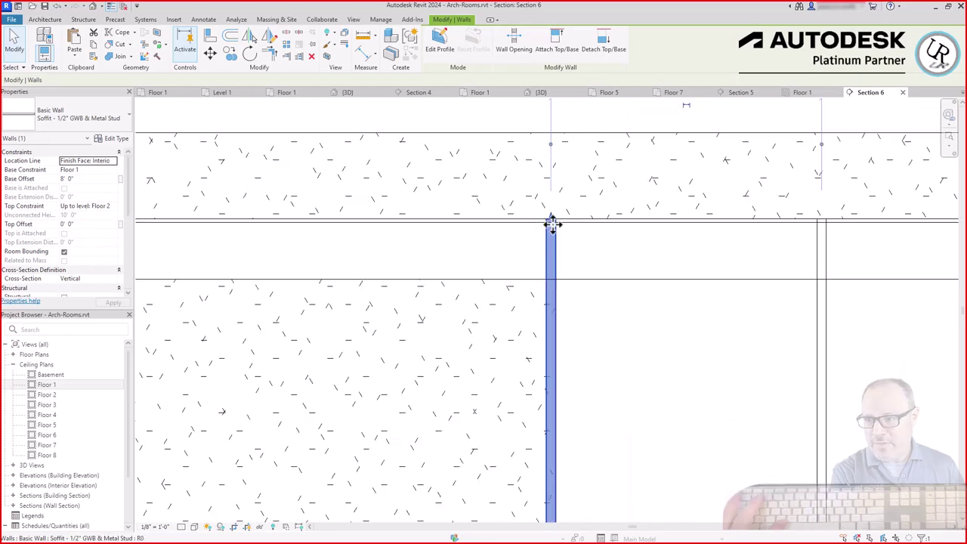
- Drag the soffit wall's top below the Floor 2 slab, giving a -1' 0 3/4" offset
drag(542, 216, 566, 316)
scroll(442, 257, down, 3)
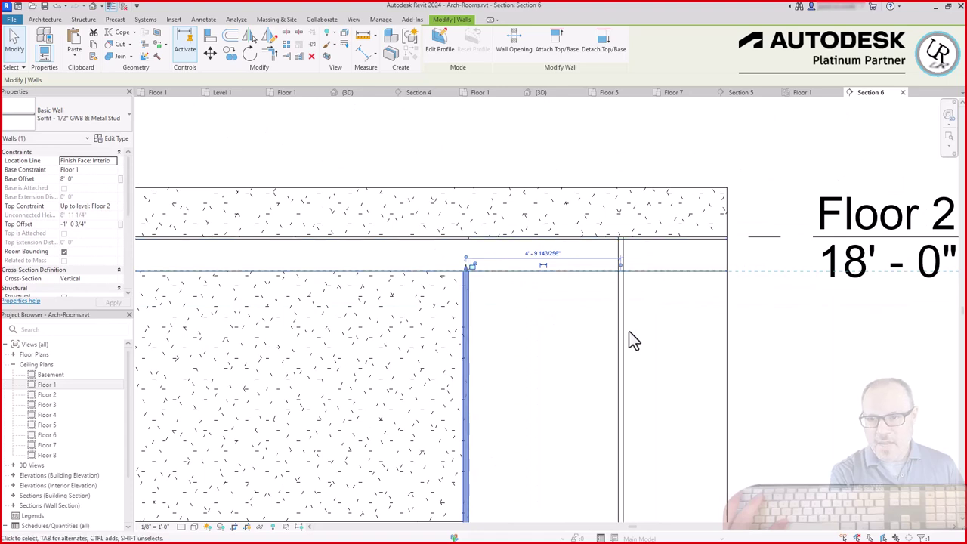
click(622, 311)
scroll(622, 310, up, 3)
mouse_move(610, 293)
mouse_down()
mouse_move(611, 310)
mouse_move(610, 296)
mouse_up()
scroll(610, 207, down, 3)
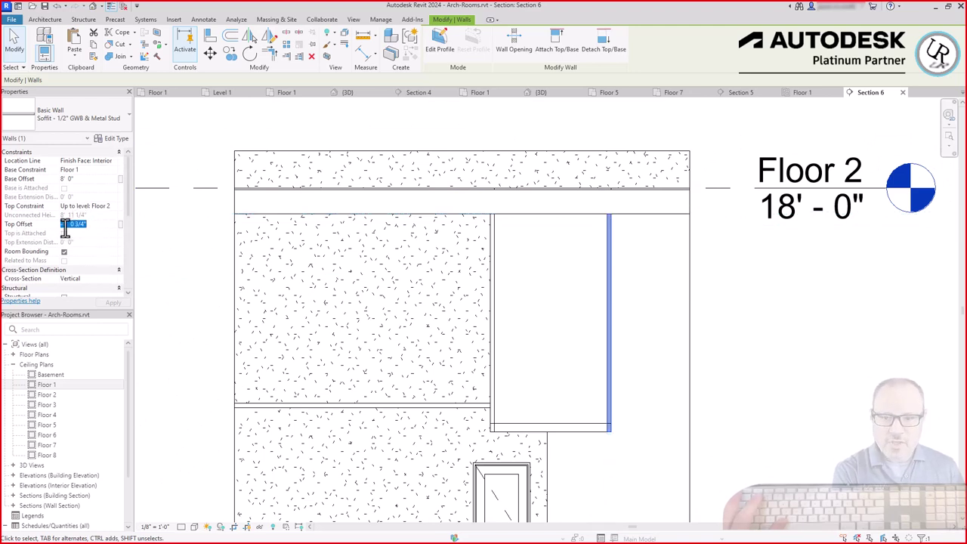
- Check the Floor 2 slab above the soffit in Section 6
click(754, 263)
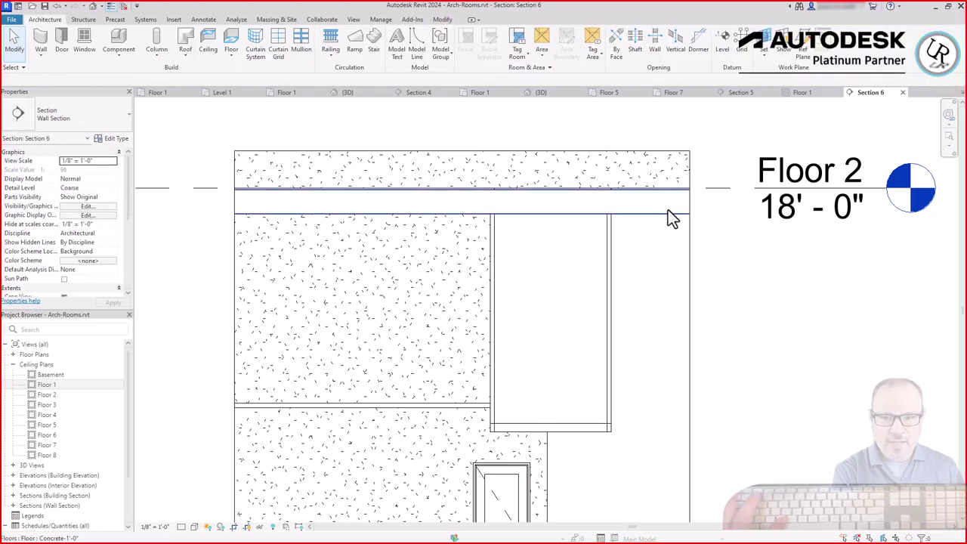
click(668, 209)
click(736, 293)
scroll(645, 198, down, 3)
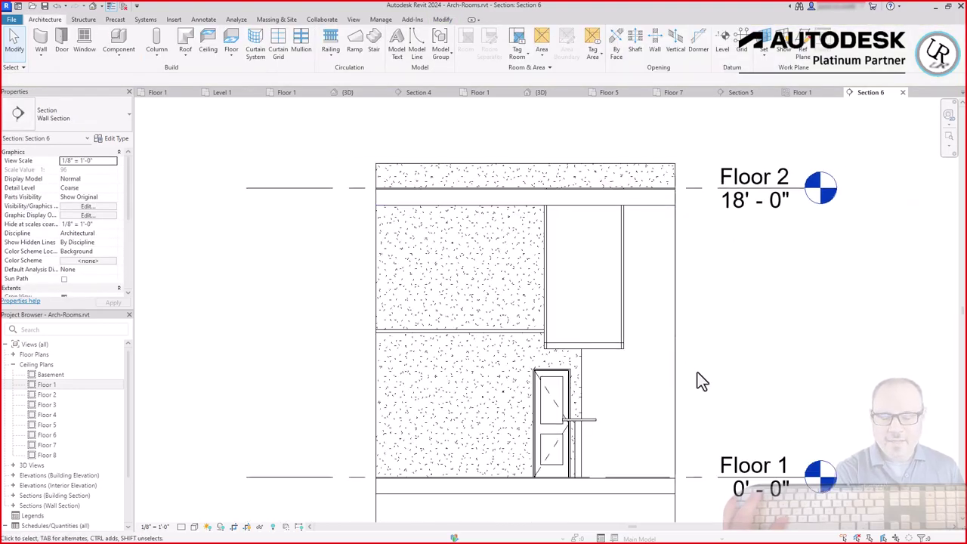
scroll(800, 376, up, 4)
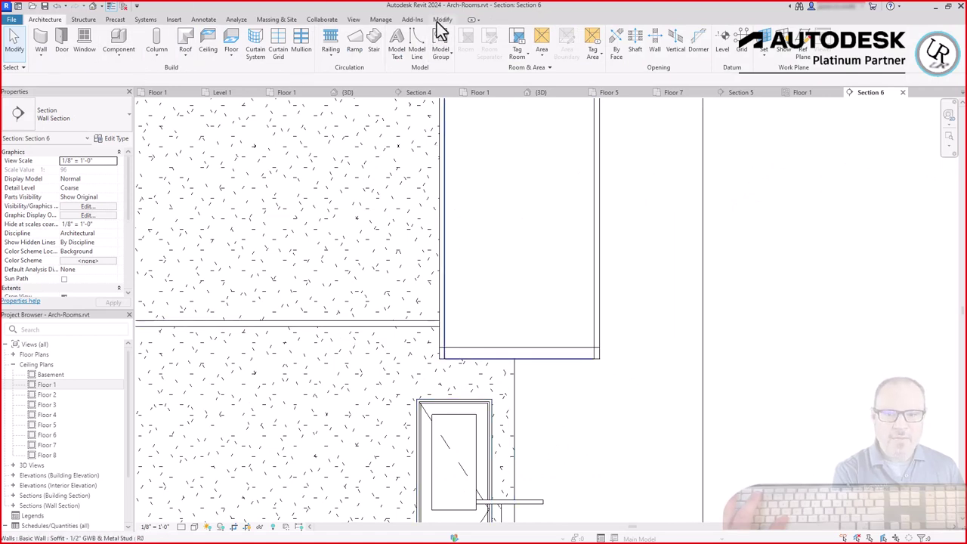
scroll(158, 72, down, 13)
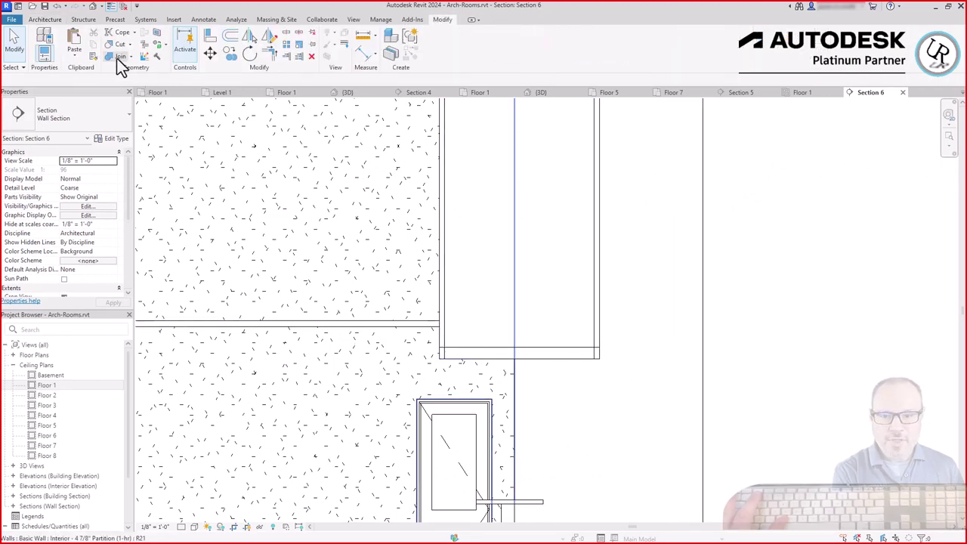
scroll(435, 329, up, 4)
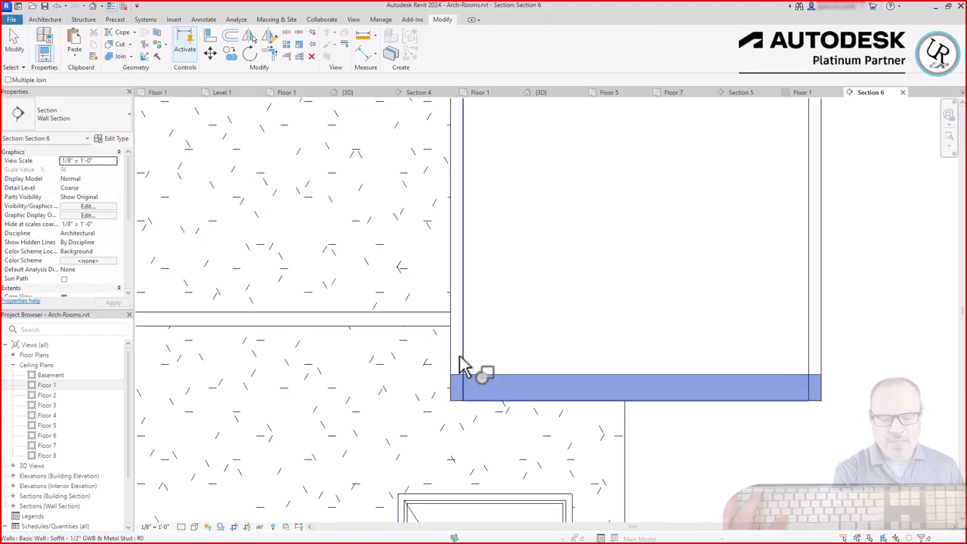
- Join the soffit wall's geometry to the exterior wall and the partition wall
click(464, 370)
click(822, 363)
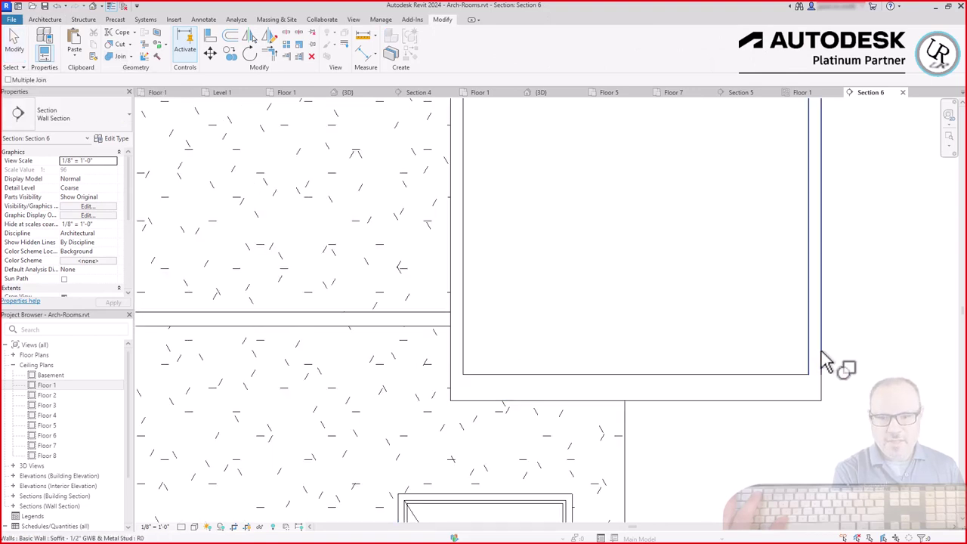
click(448, 315)
click(457, 295)
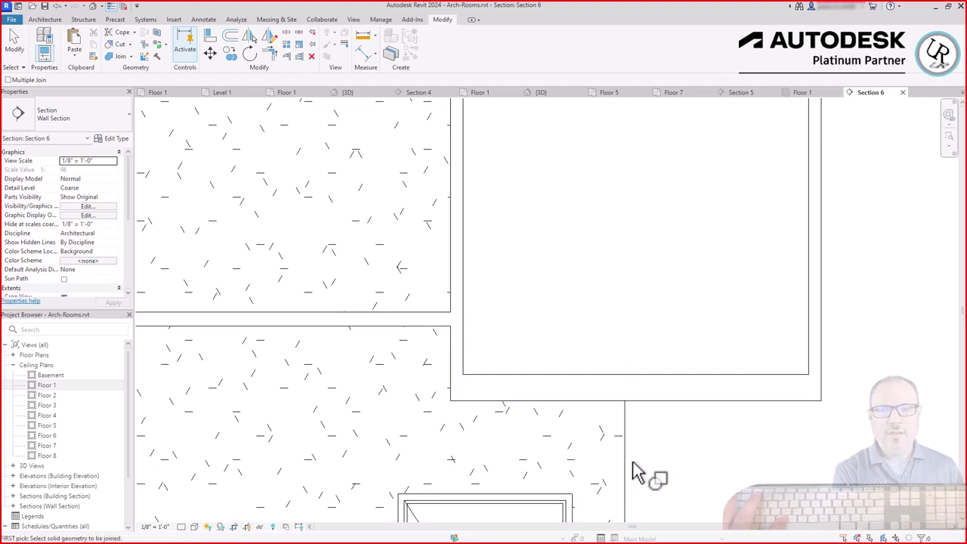
scroll(826, 378, down, 3)
key(Escape)
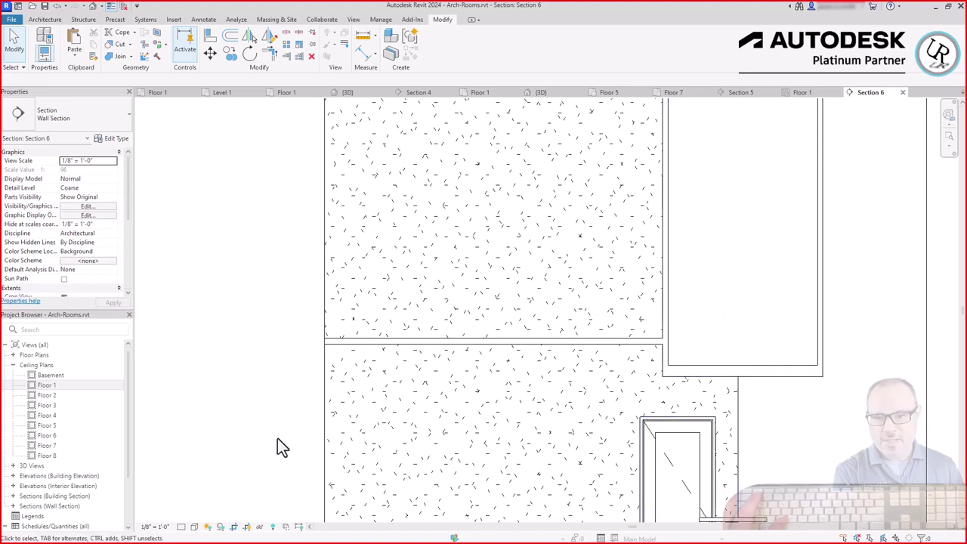
- Switch Section 6 to Medium detail and zoom in to select the soffit wall at its corner
click(181, 526)
click(196, 504)
scroll(846, 385, up, 3)
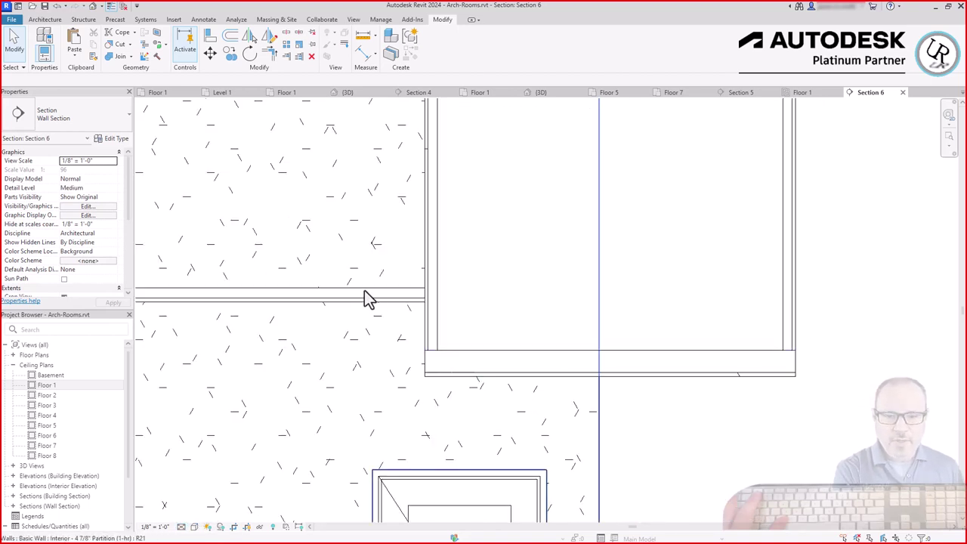
scroll(358, 288, up, 2)
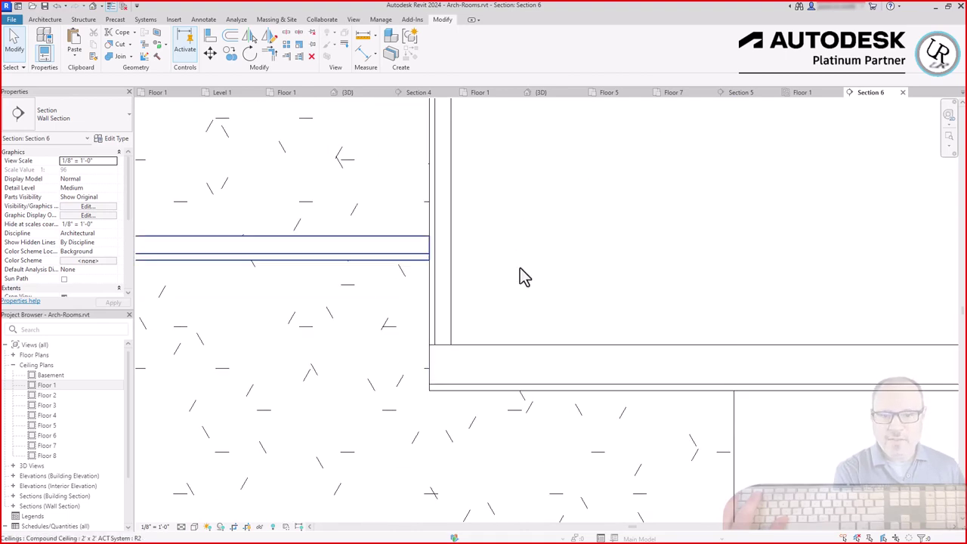
scroll(492, 324, down, 2)
scroll(492, 324, up, 3)
scroll(502, 314, down, 3)
scroll(874, 312, up, 2)
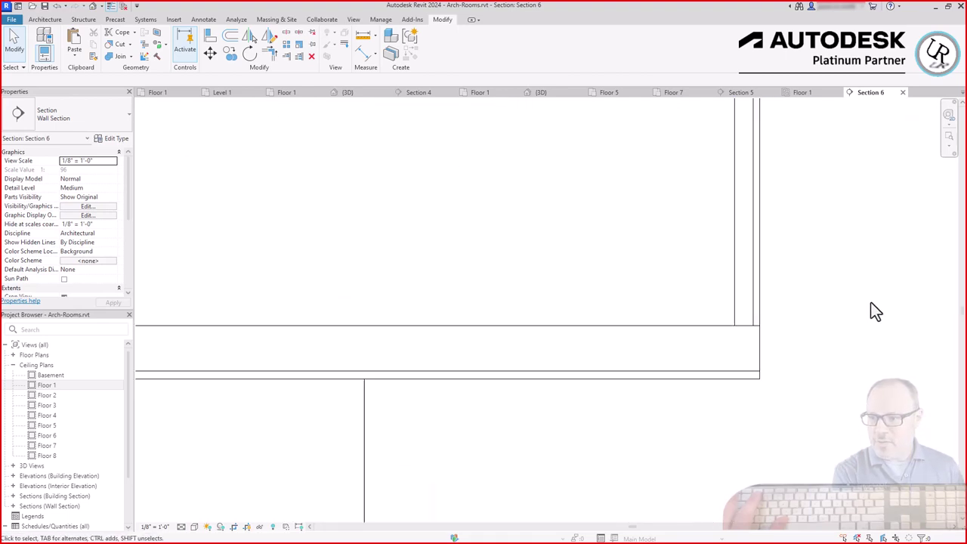
click(756, 295)
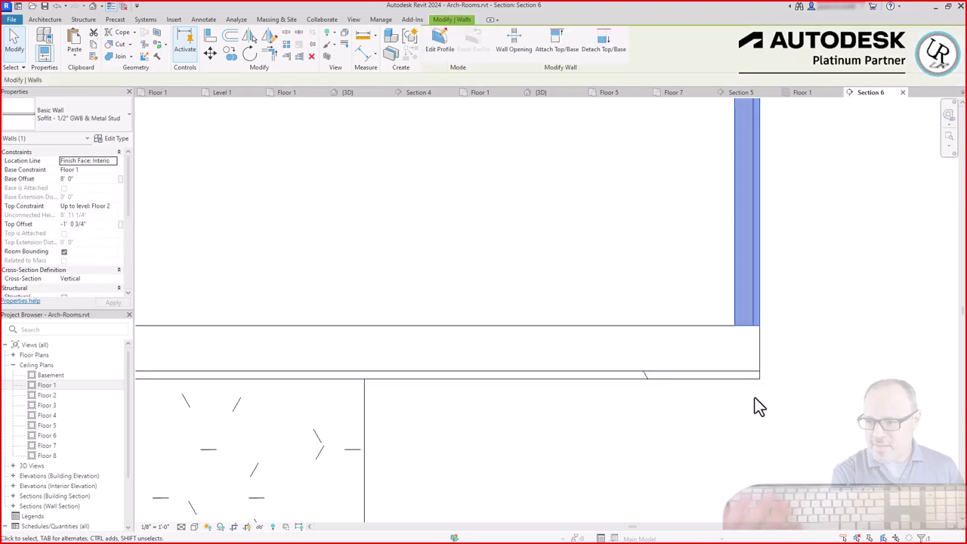
- Unjoin the GWB ceiling from the wall so the wall lines run through it
click(129, 58)
click(87, 95)
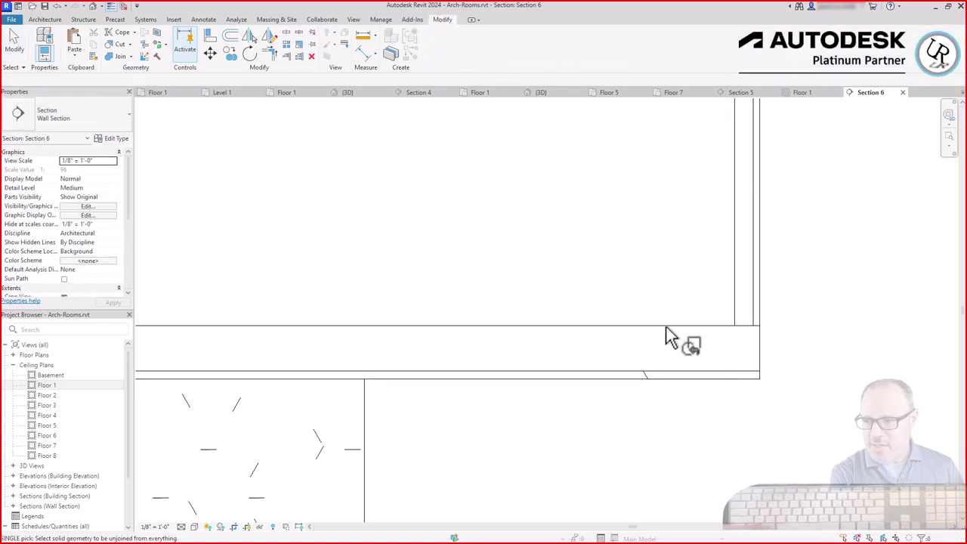
click(733, 328)
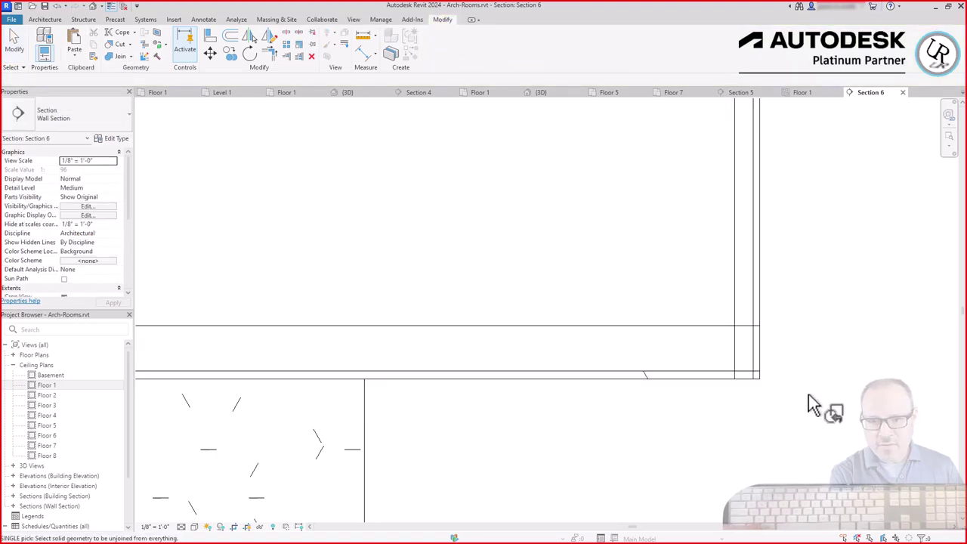
click(368, 355)
scroll(385, 363, up, 3)
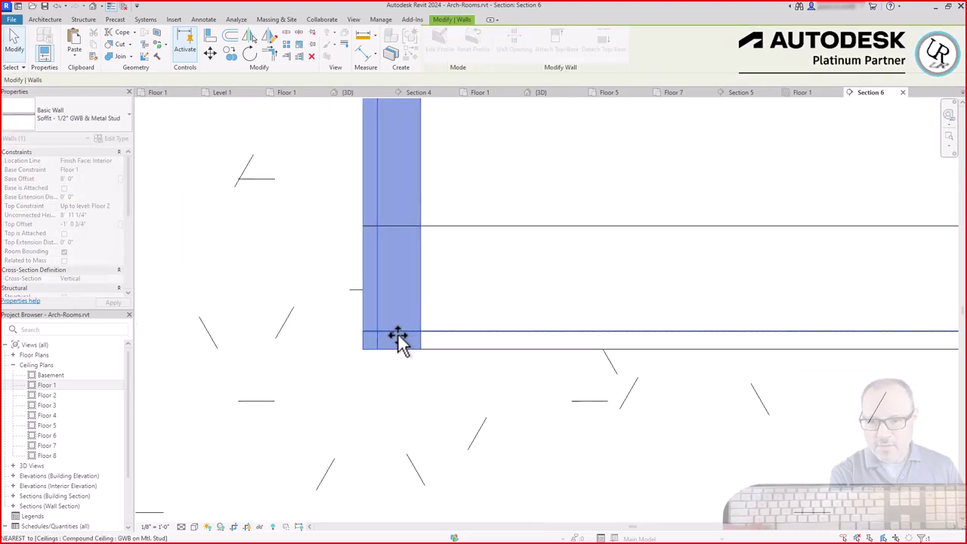
key(Escape)
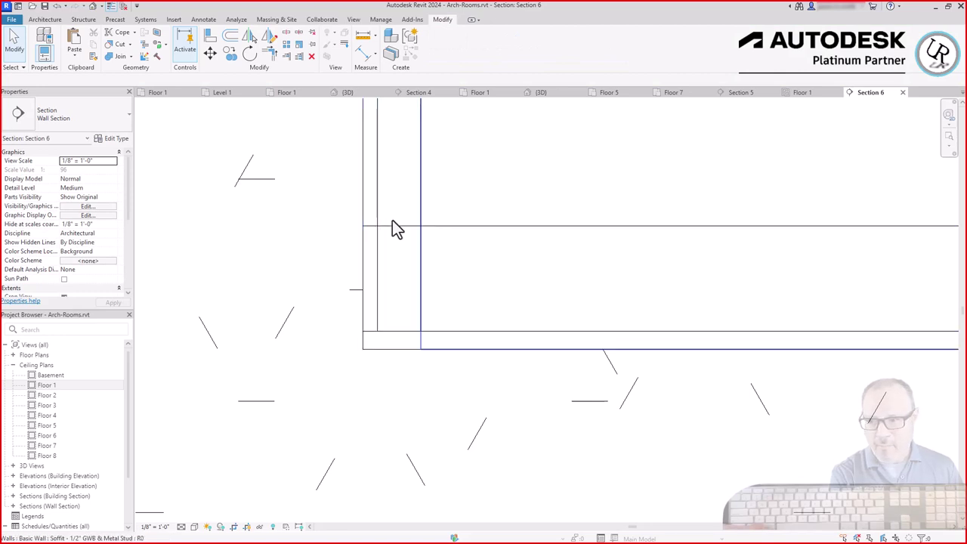
- Check the soffit wall, then turn off Thin Lines to show true lineweights
click(664, 355)
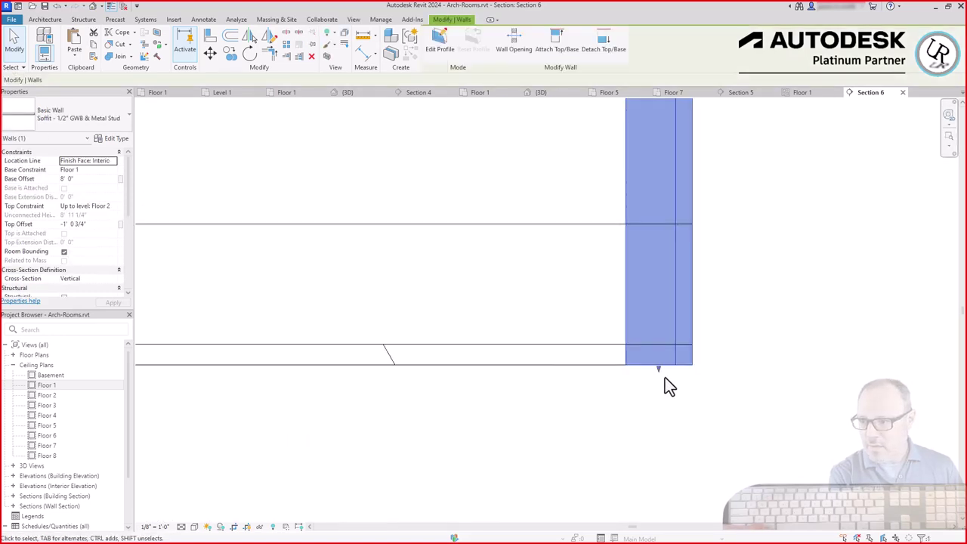
key(Escape)
scroll(785, 355, down, 3)
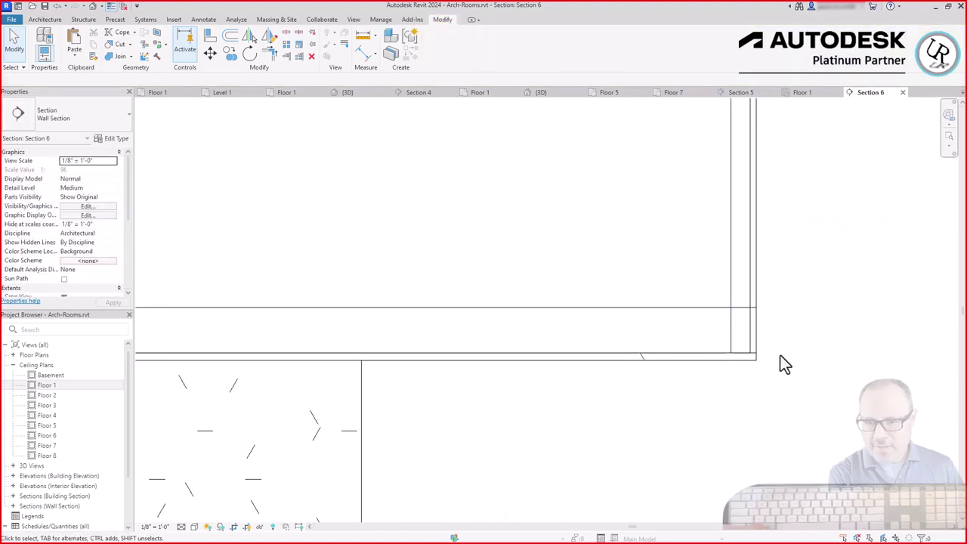
scroll(669, 414, down, 2)
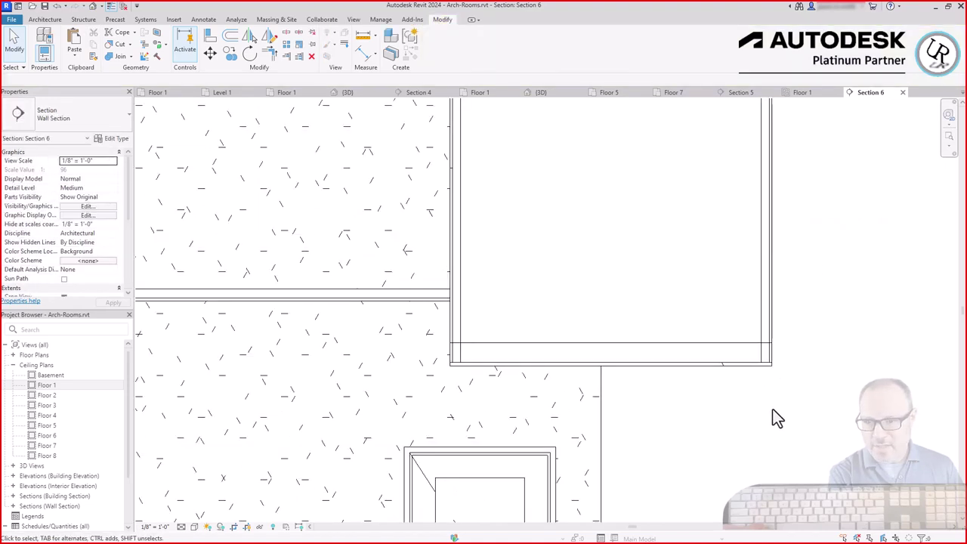
scroll(777, 392, up, 4)
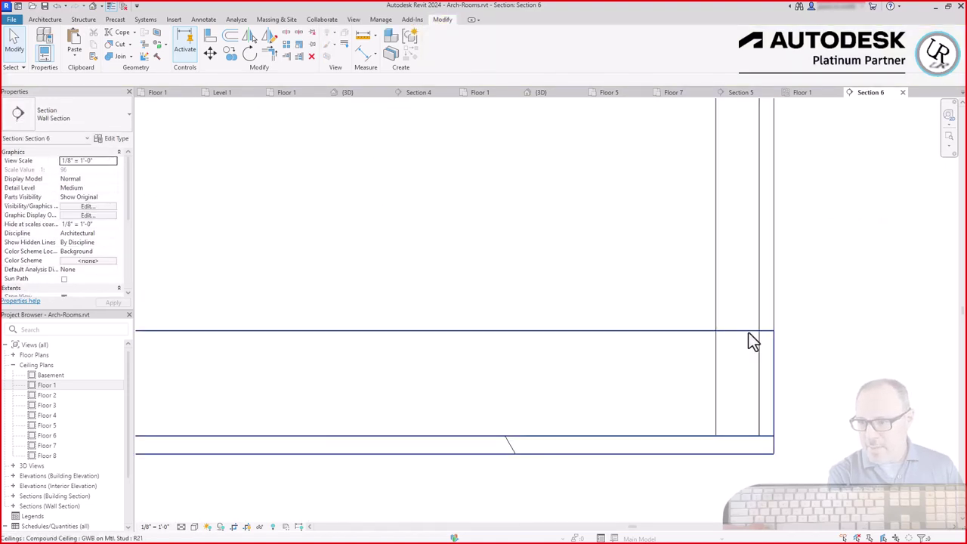
scroll(853, 333, down, 3)
scroll(853, 389, down, 1)
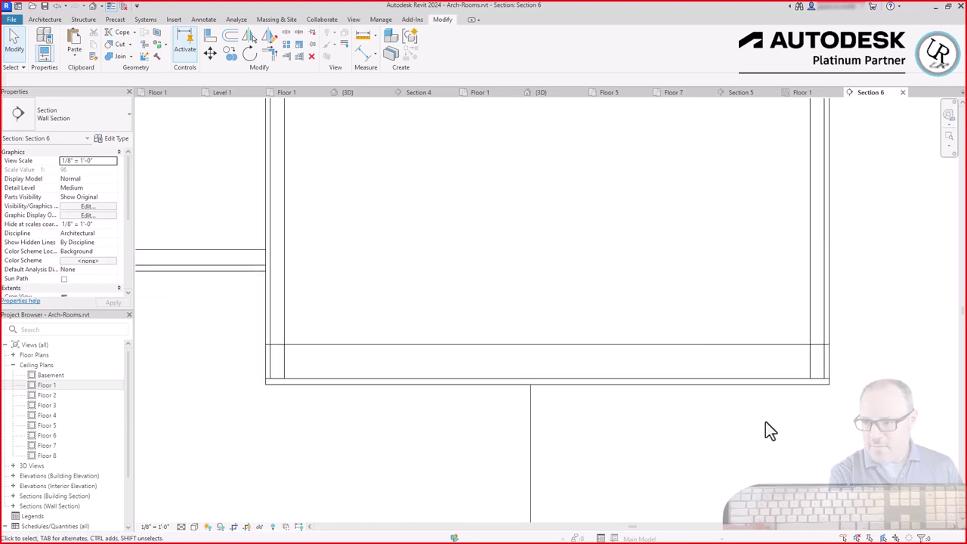
click(111, 7)
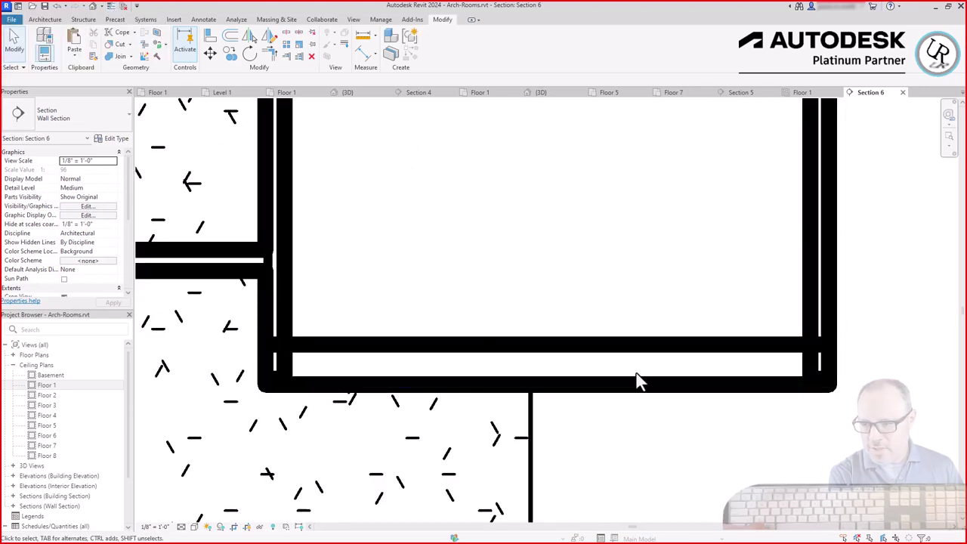
- Pick 1 1/2" = 1'-0" as Section 6's scale to enlarge the soffit-ceiling junction
scroll(585, 326, down, 2)
click(155, 527)
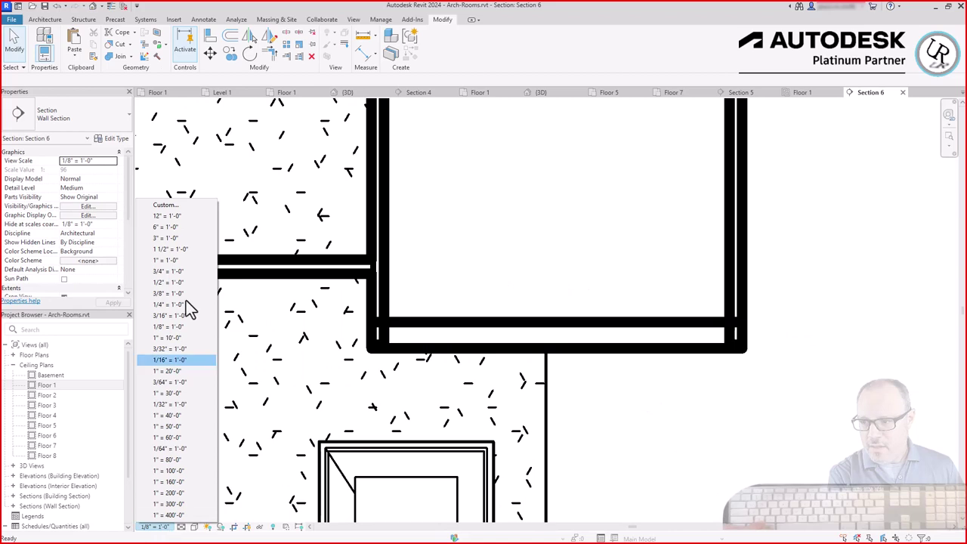
click(180, 252)
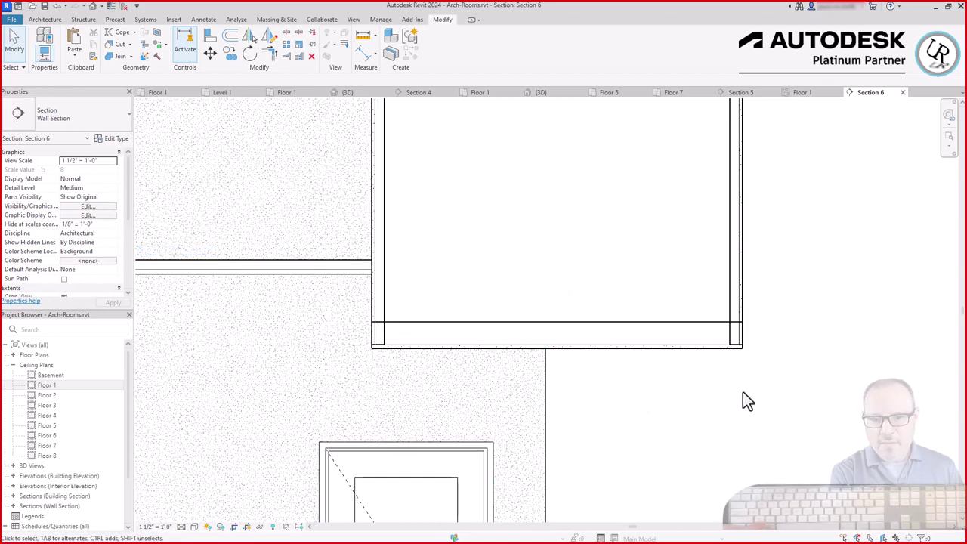
scroll(723, 306, up, 2)
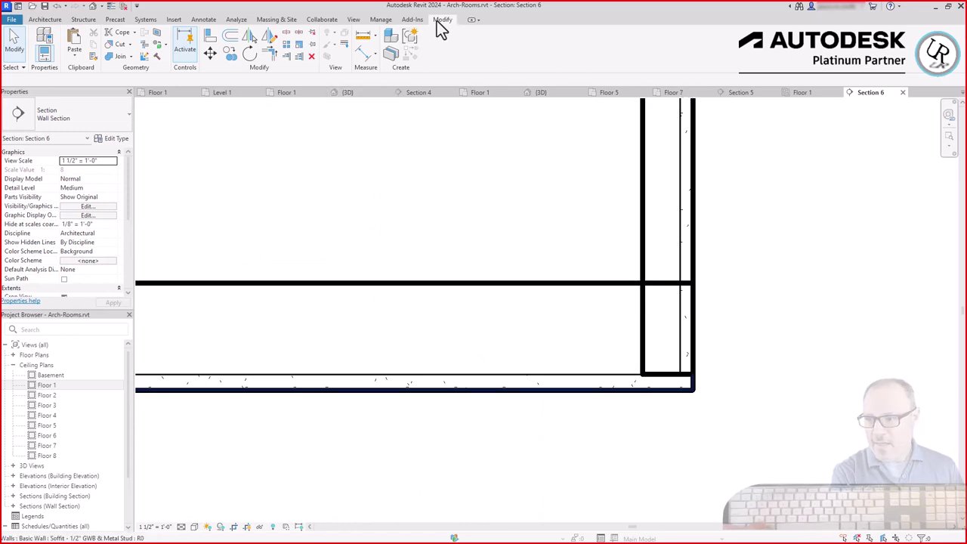
- Apply <Invisible lines> linework to the ceiling's bottom edge in Section 6
click(345, 45)
scroll(878, 340, down, 5)
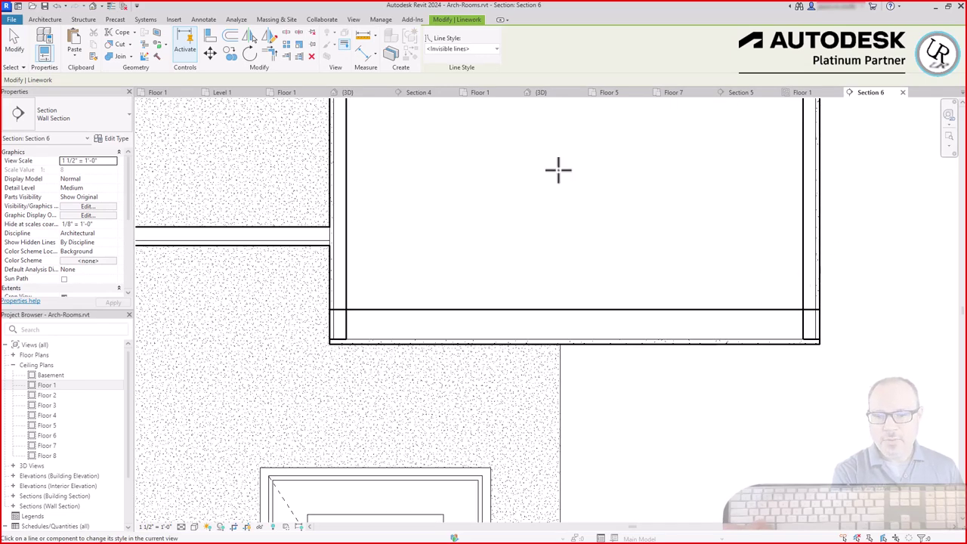
click(446, 48)
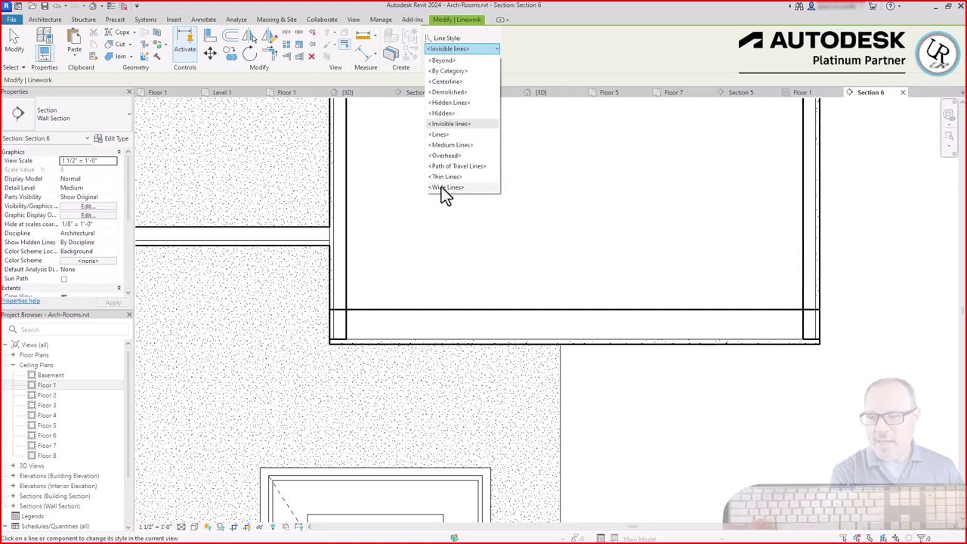
click(454, 123)
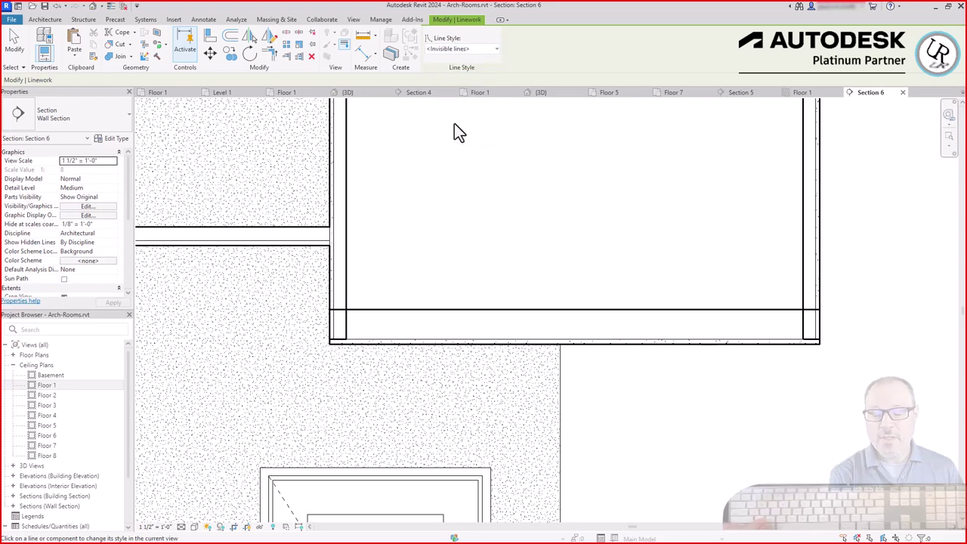
click(746, 309)
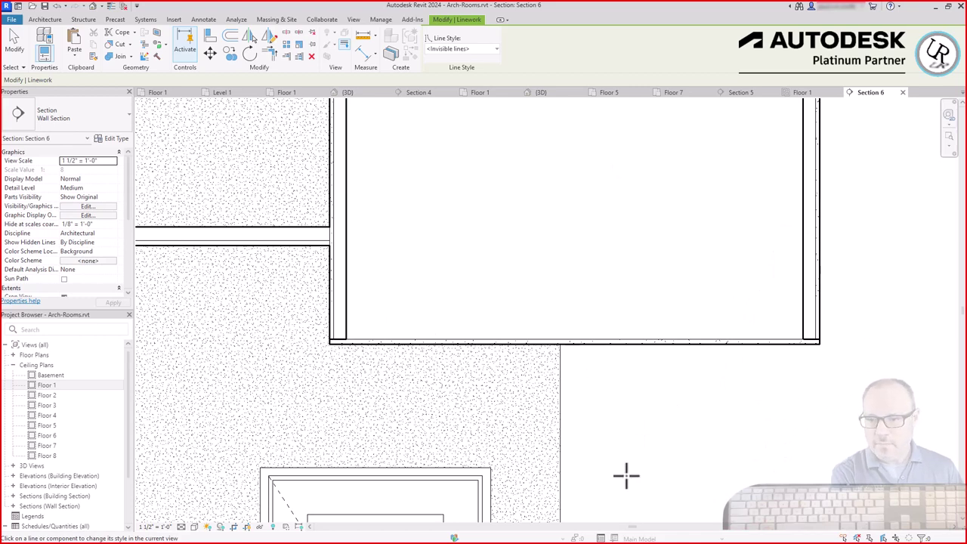
scroll(390, 367, up, 3)
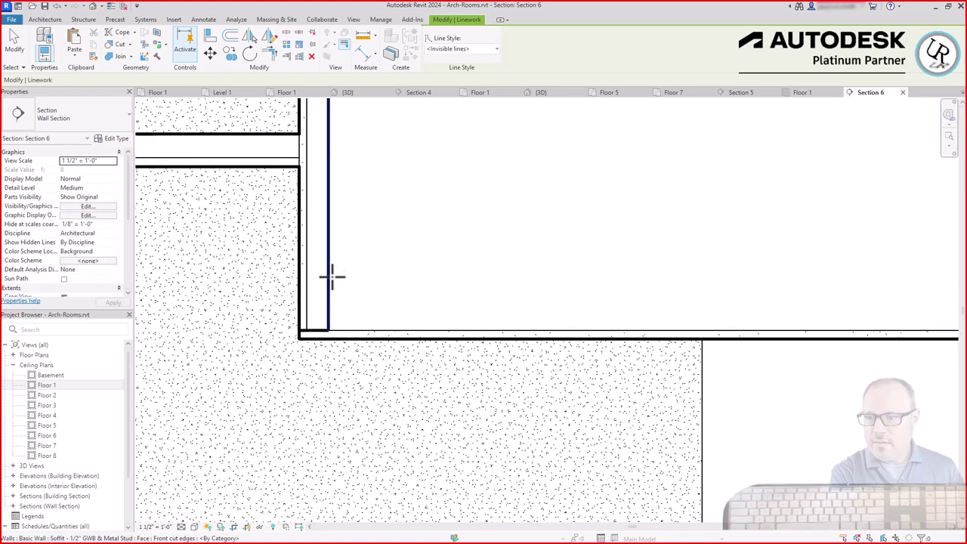
scroll(623, 356, down, 3)
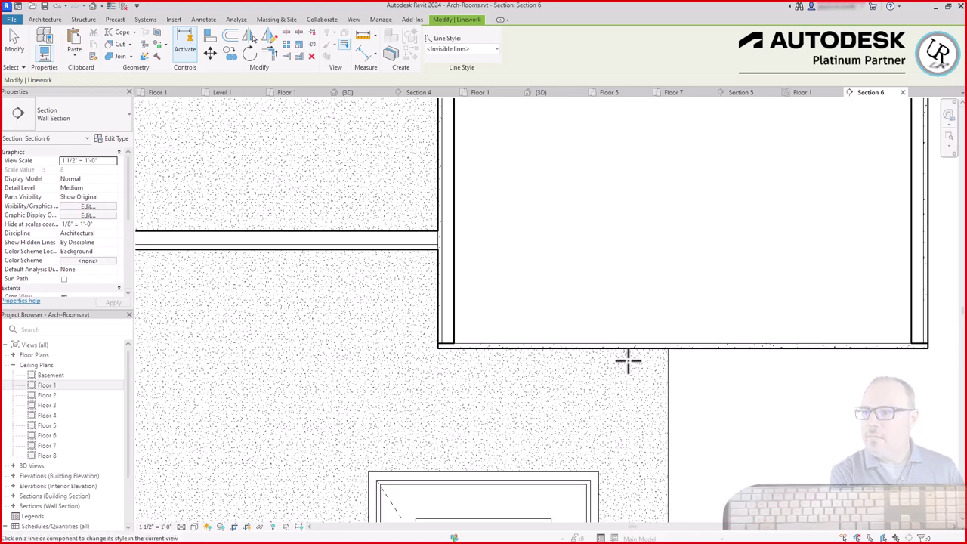
key(Escape)
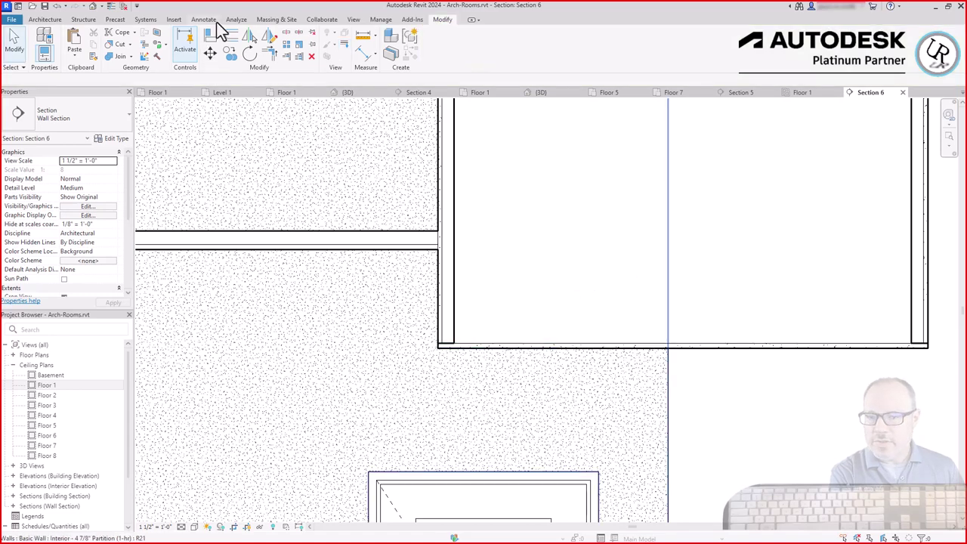
- Draw a Medium Lines detail line (DL) across the ceiling from the left wall to the right wall
click(199, 21)
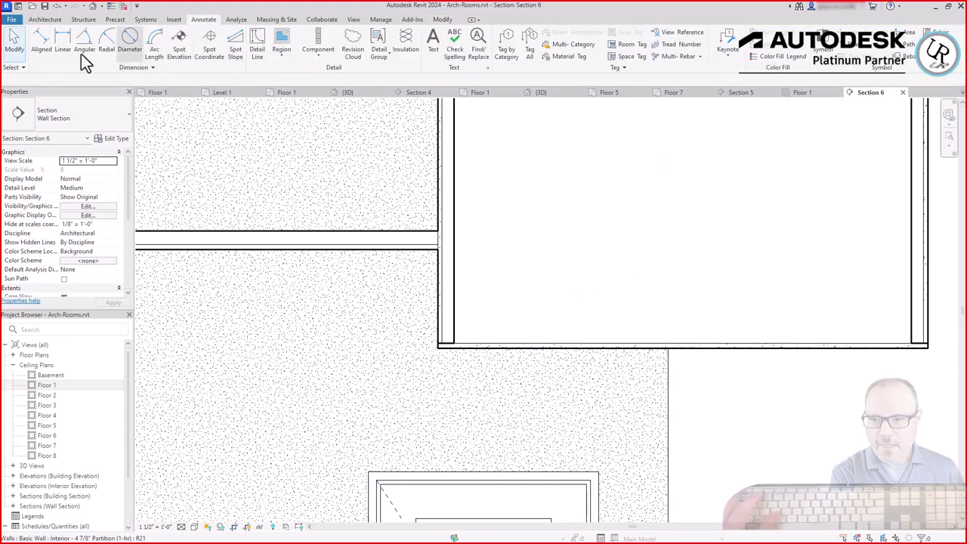
key(d)
key(l)
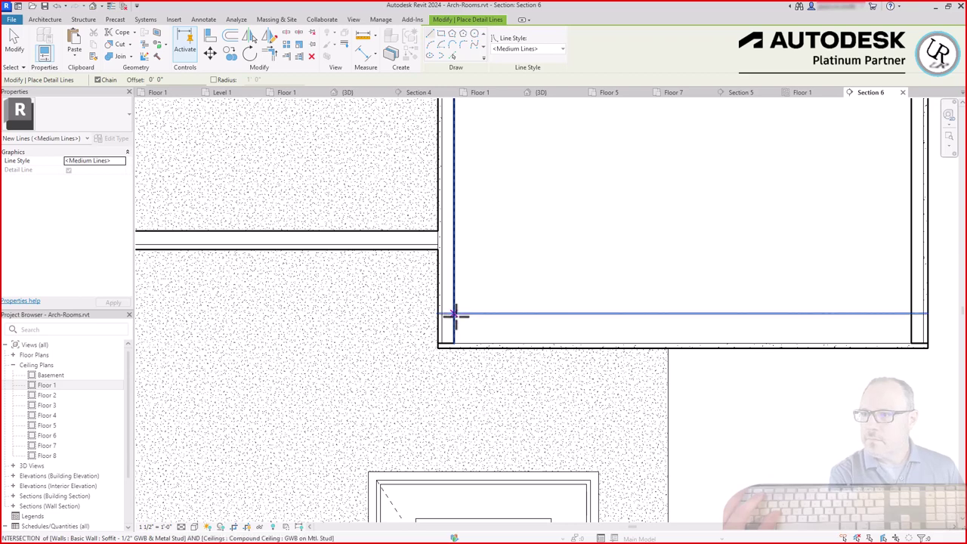
click(454, 316)
click(911, 315)
key(Escape)
key(Escape)
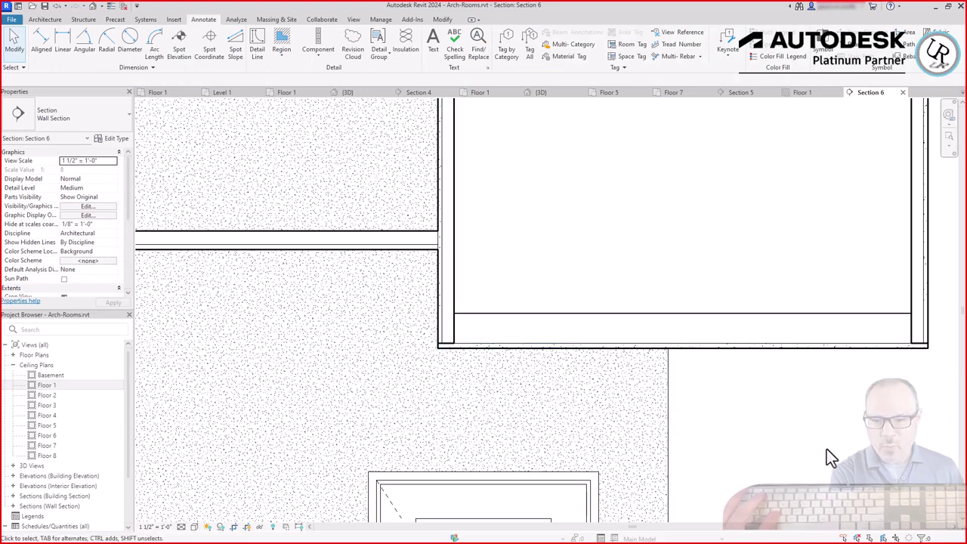
scroll(802, 344, down, 1)
scroll(763, 332, down, 2)
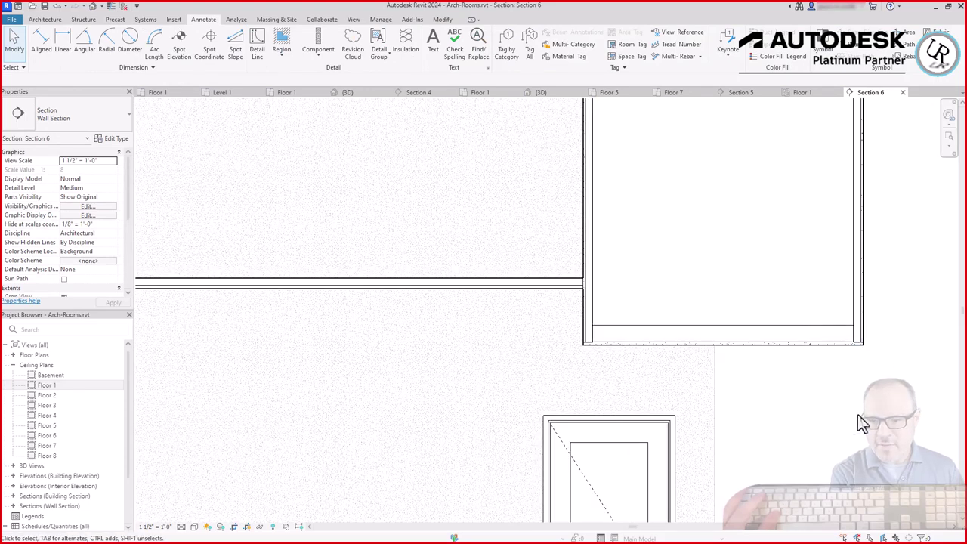
scroll(627, 389, down, 2)
click(599, 296)
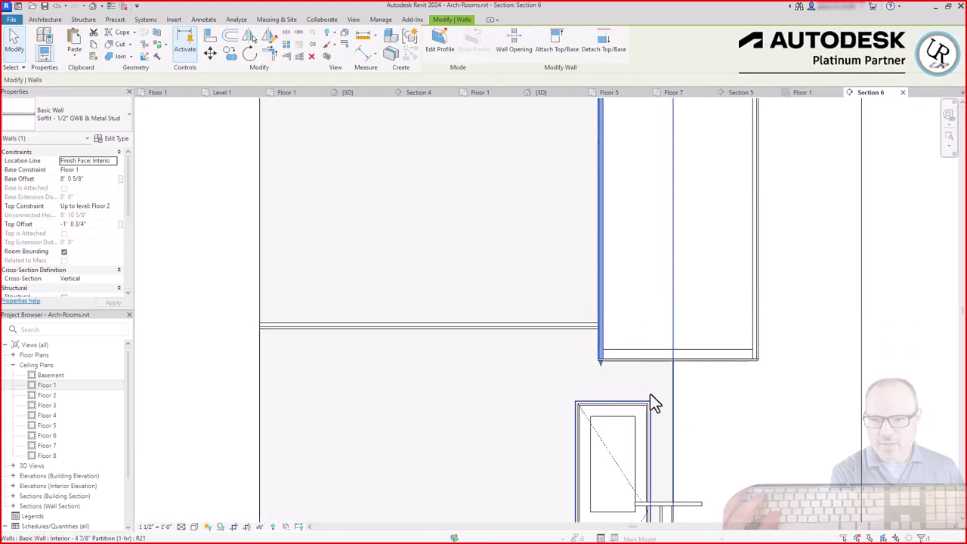
scroll(423, 317, down, 1)
middle_drag(567, 212, 468, 252)
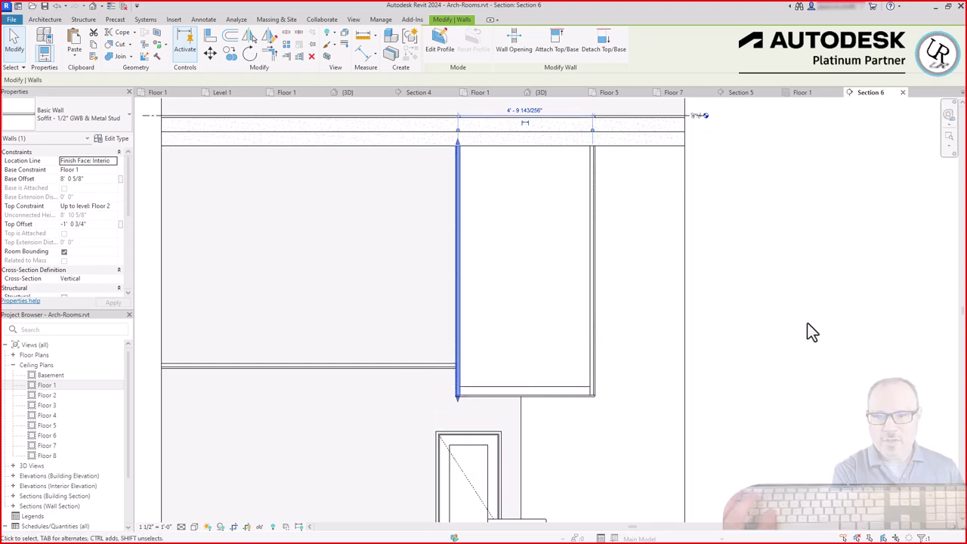
scroll(448, 363, up, 5)
scroll(493, 434, down, 5)
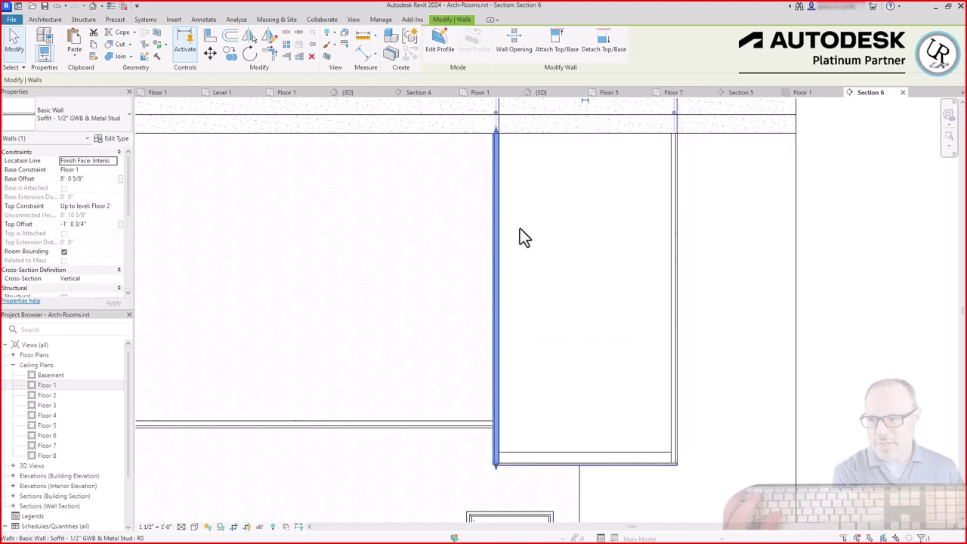
drag(498, 133, 524, 399)
scroll(526, 400, up, 8)
mouse_move(578, 259)
mouse_down()
mouse_move(565, 351)
mouse_move(577, 328)
mouse_move(563, 265)
mouse_up()
scroll(574, 335, down, 4)
scroll(674, 325, down, 2)
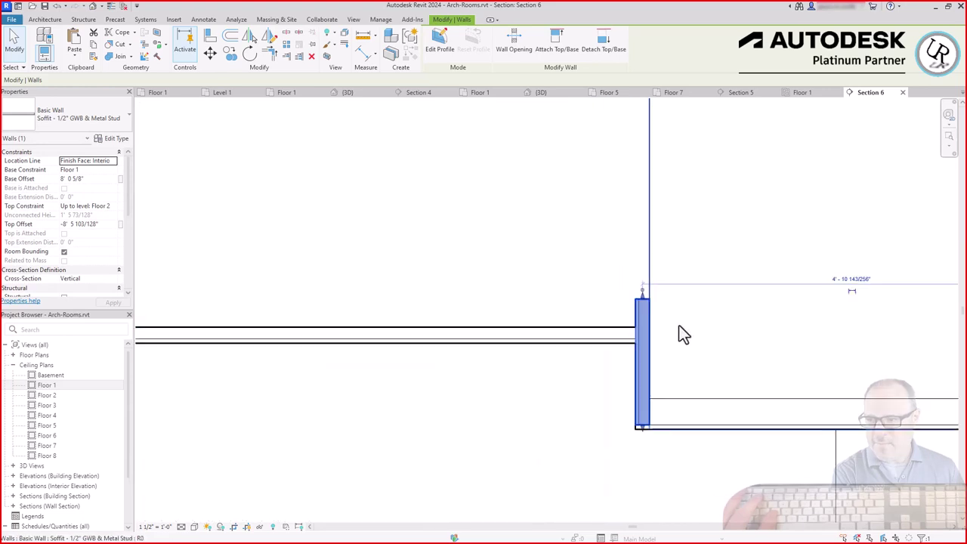
key(Escape)
scroll(648, 306, down, 1)
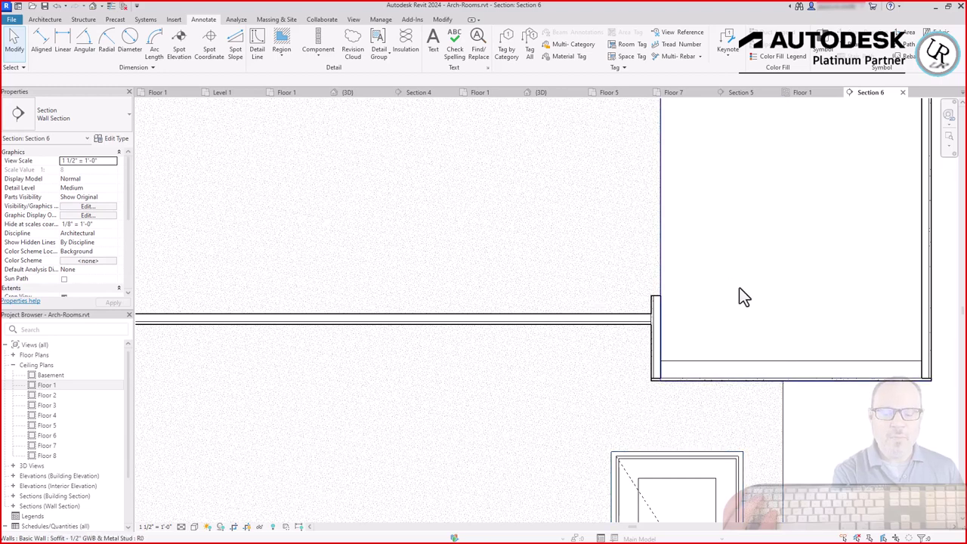
scroll(658, 316, up, 1)
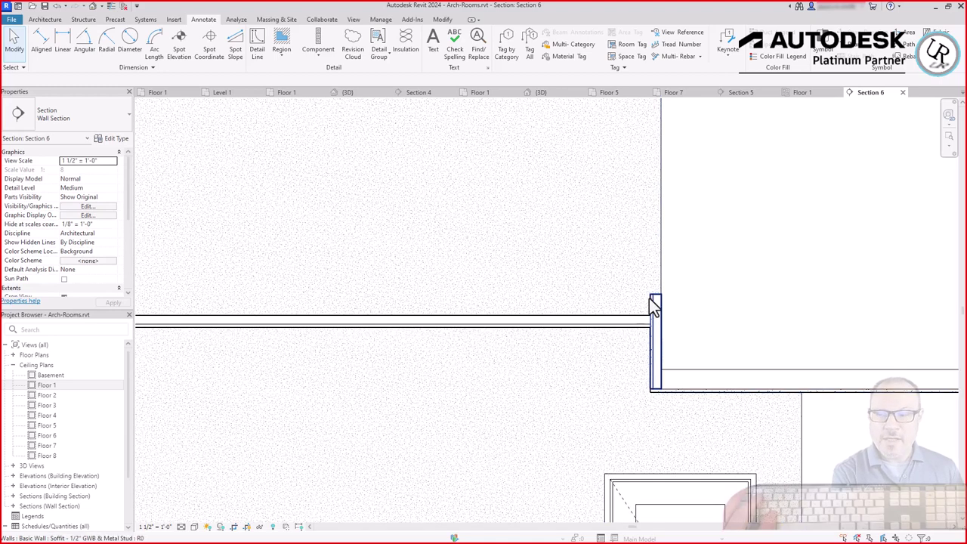
scroll(634, 321, down, 3)
click(641, 311)
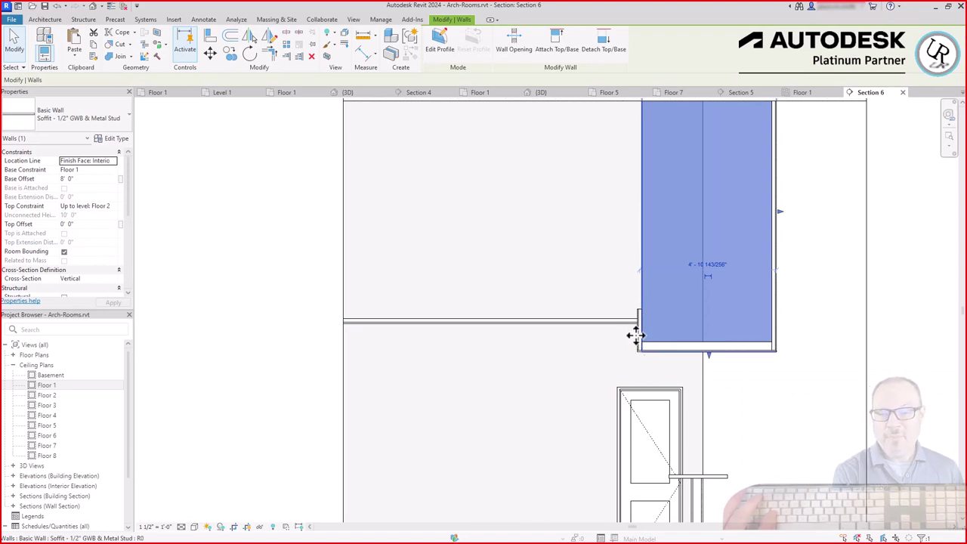
click(635, 335)
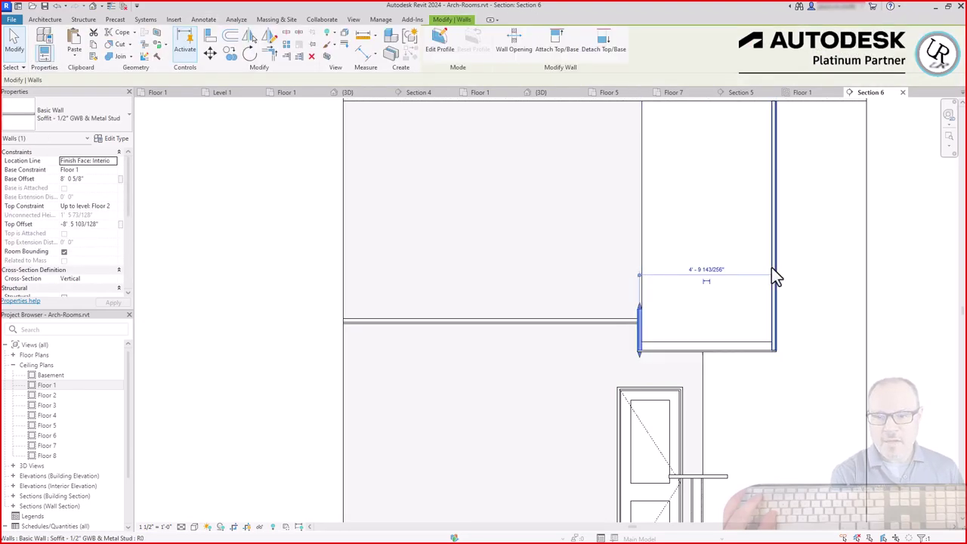
click(693, 419)
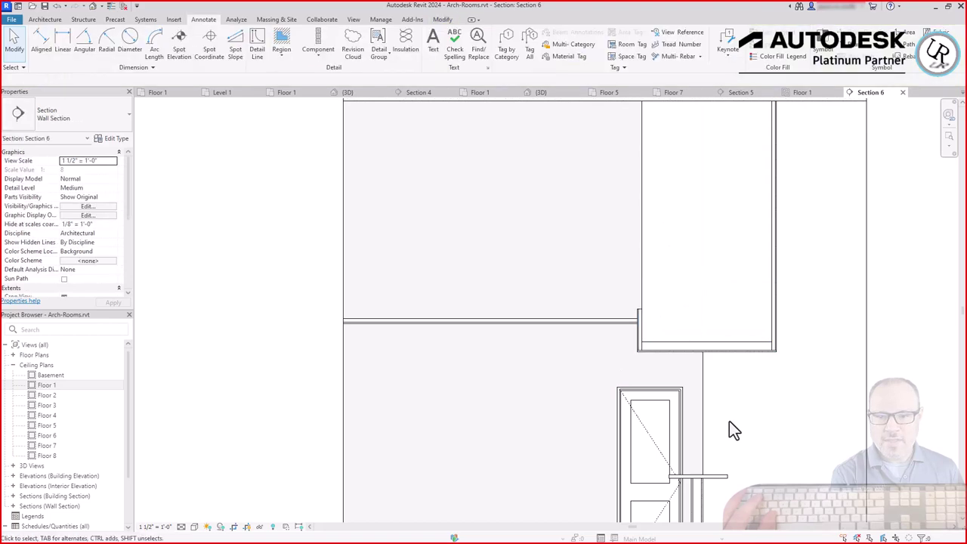
scroll(692, 418, down, 2)
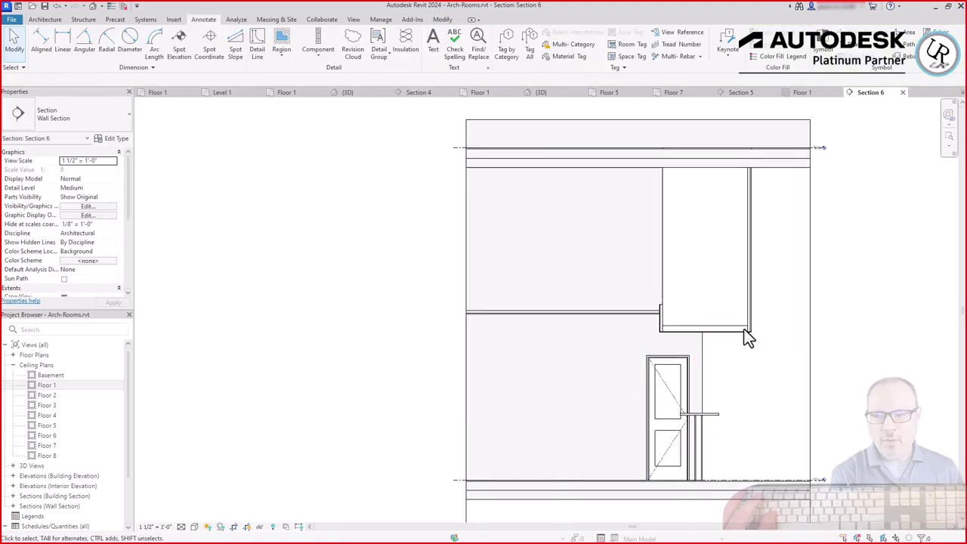
scroll(748, 337, up, 3)
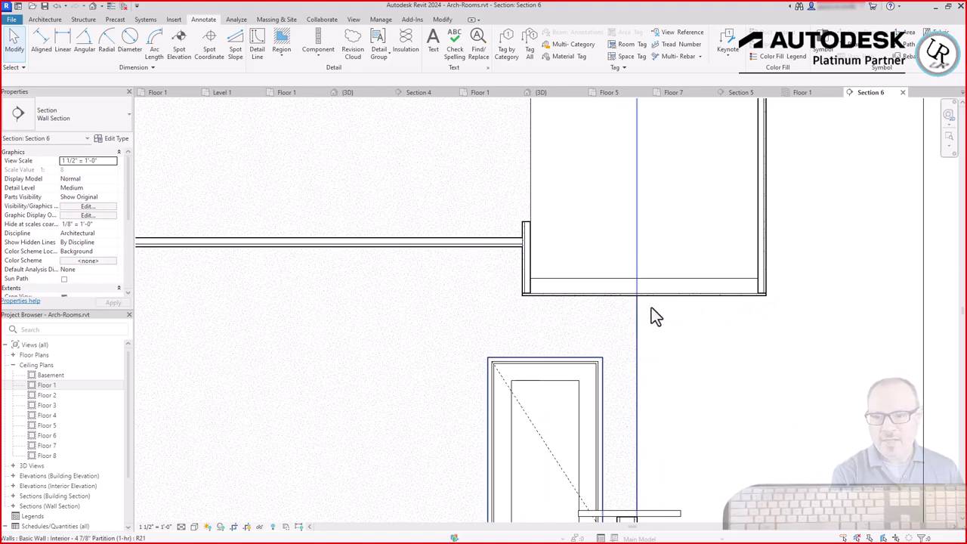
scroll(771, 345, down, 3)
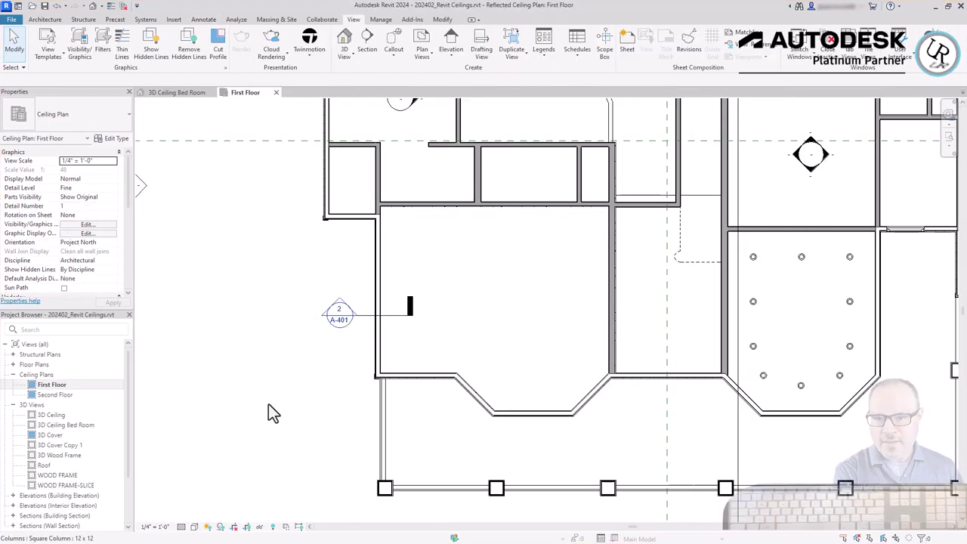
- Place an automatic Compound Ceiling GWB filling the walled First Floor room at 9' 0"
scroll(489, 264, up, 2)
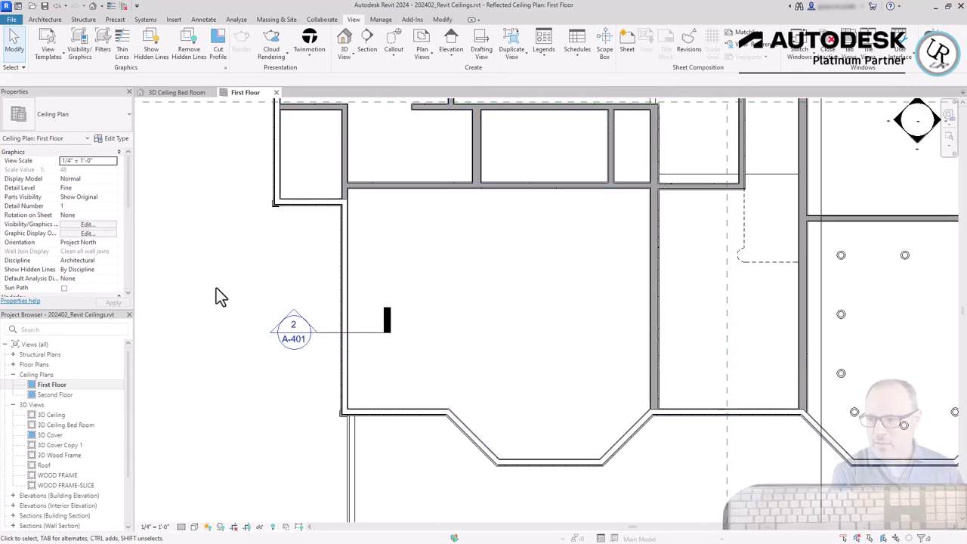
click(45, 19)
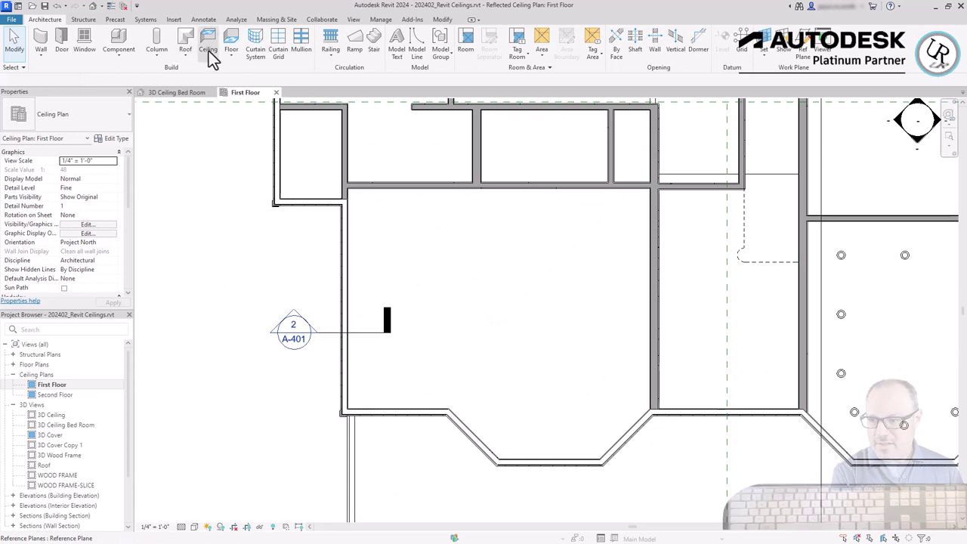
click(209, 53)
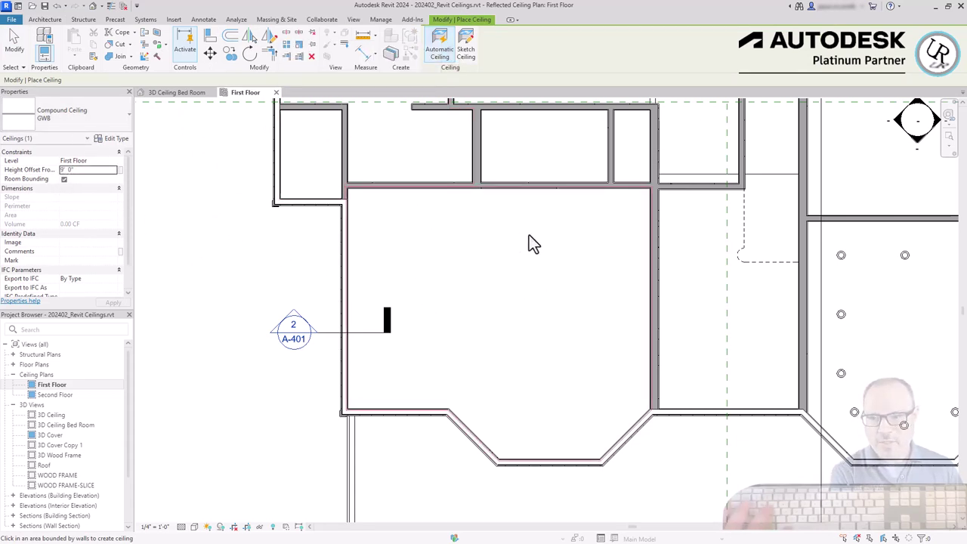
click(546, 343)
key(Escape)
key(Escape)
scroll(598, 321, up, 1)
- Edit the room ceiling's boundary and try a 4' offset rectangle, then cancel it
click(597, 316)
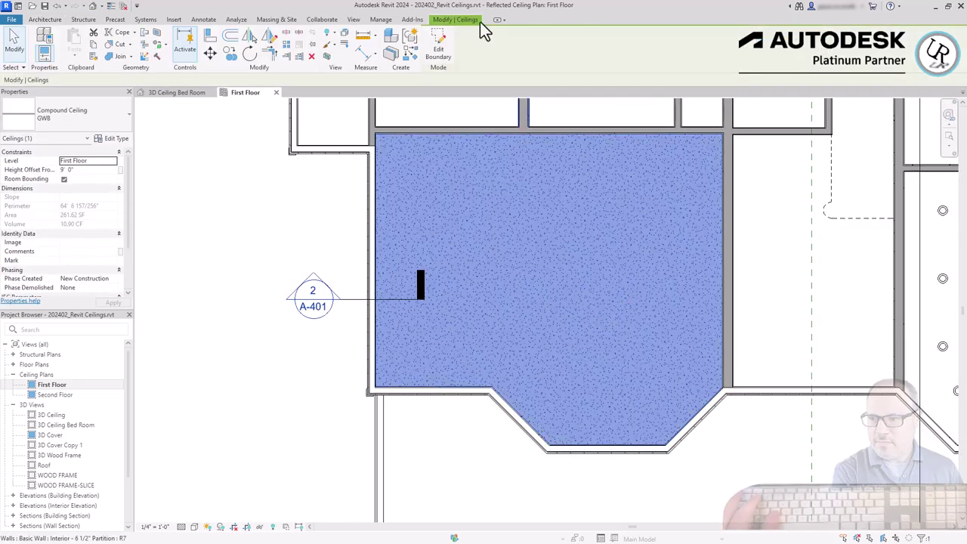
click(438, 51)
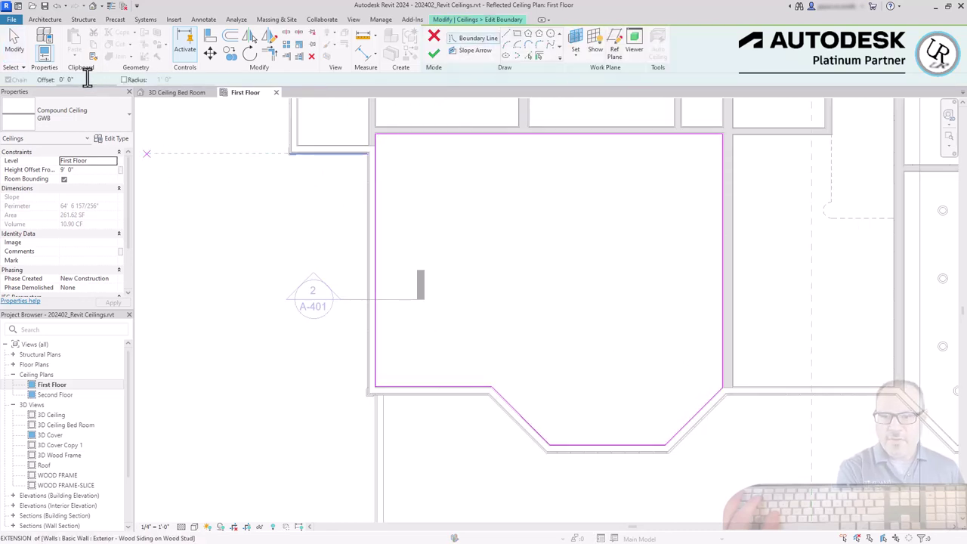
text(4)
click(379, 125)
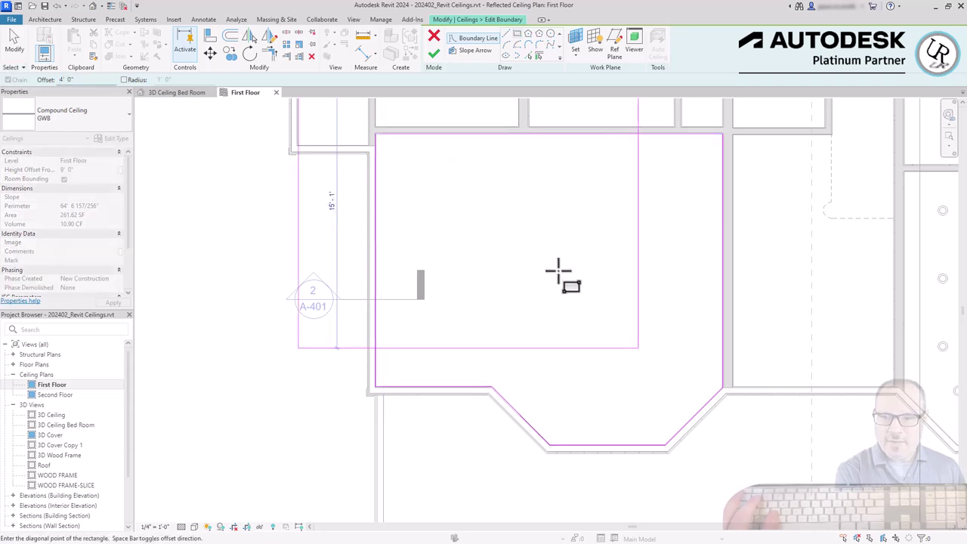
key(space)
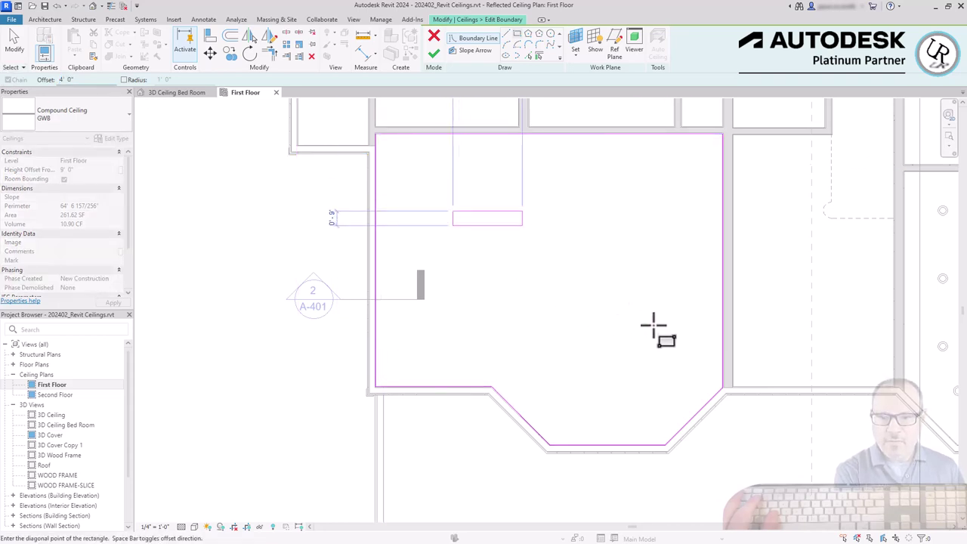
click(721, 386)
key(Escape)
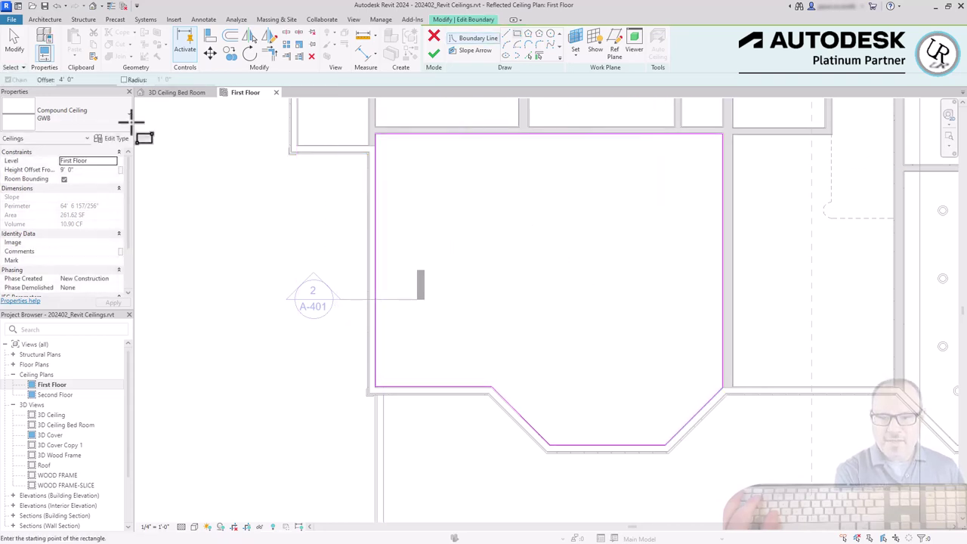
- Draw the opening as a rectangle inset 2' from the walls and finish the sketch
text(2)
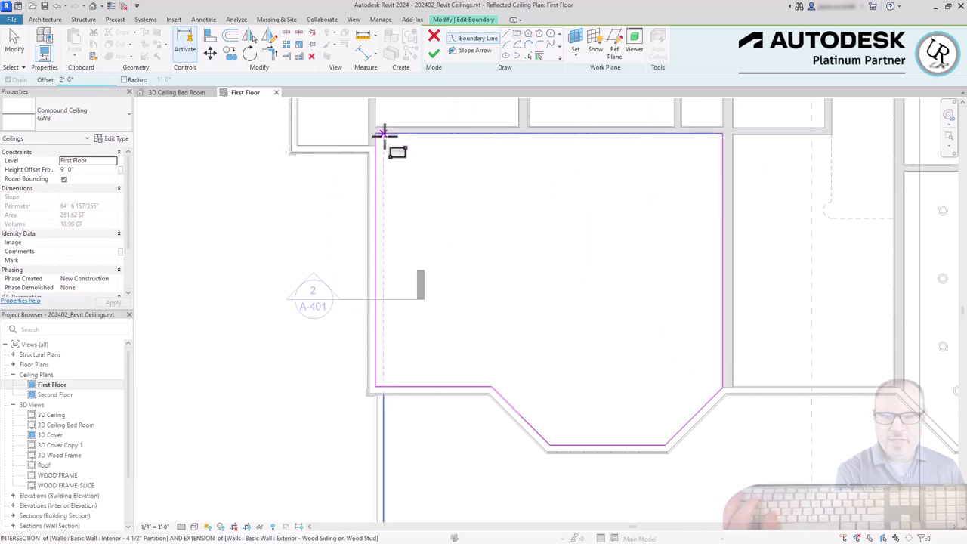
click(370, 133)
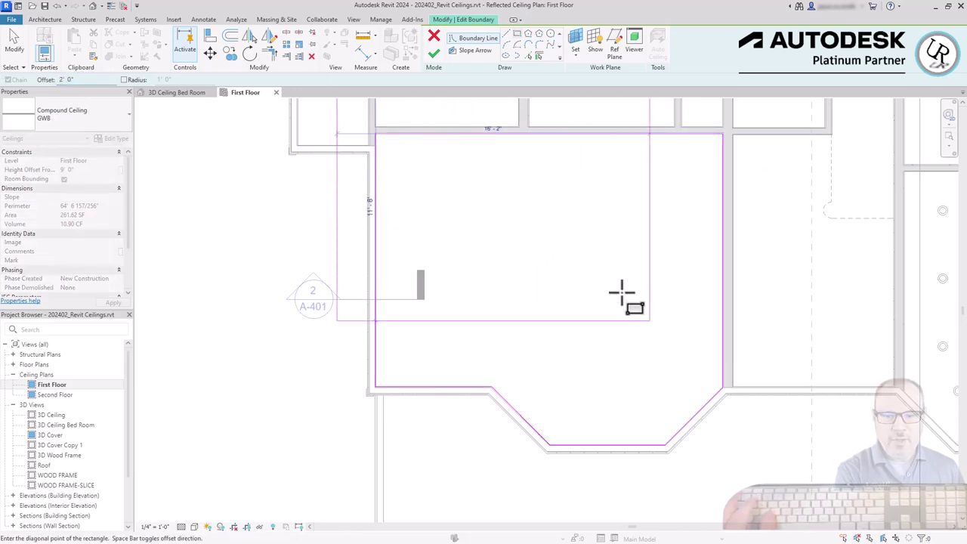
click(722, 386)
key(Escape)
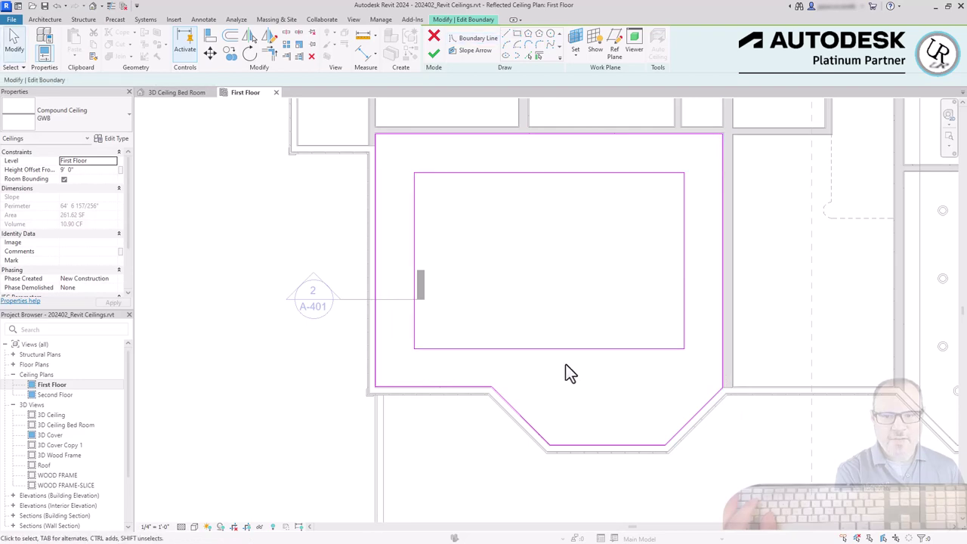
click(526, 347)
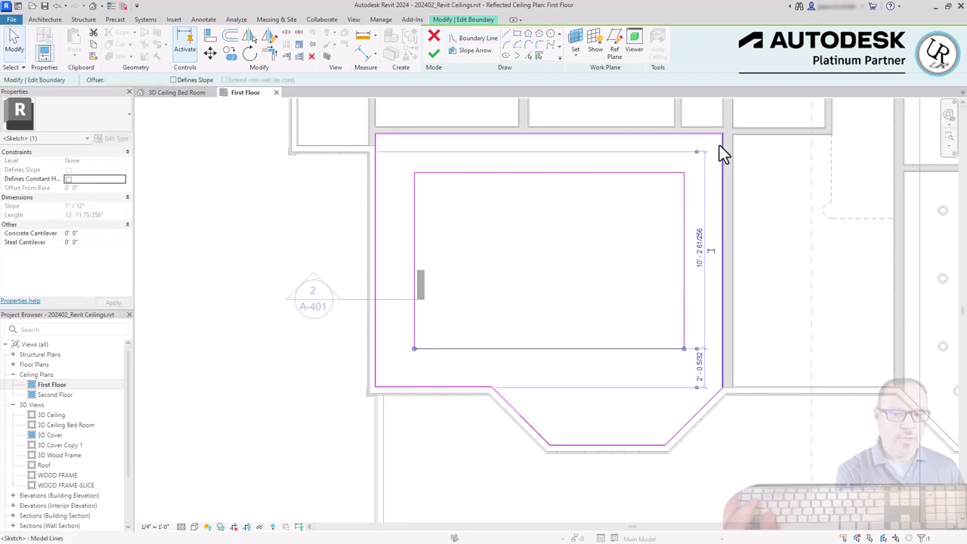
click(433, 53)
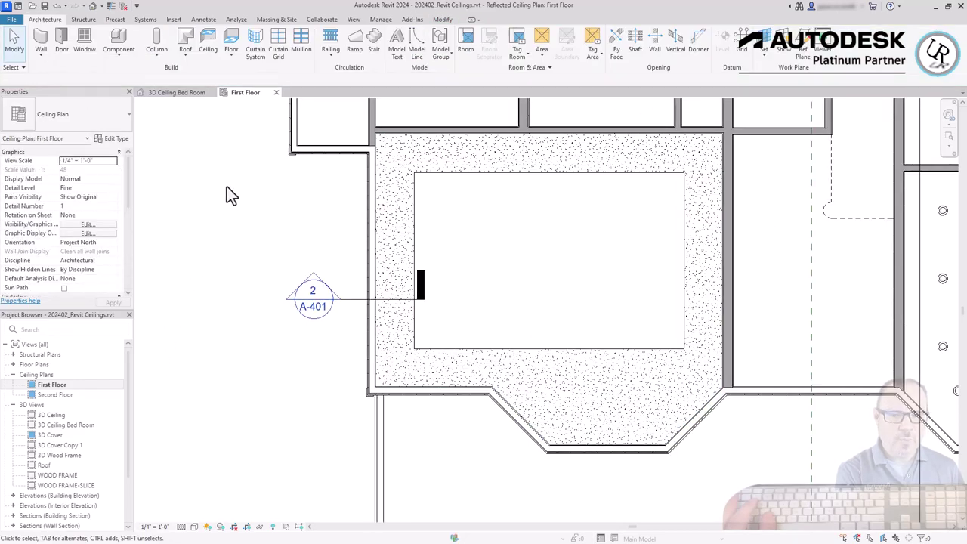
- Sketch a new GWB ceiling at 10' 0" offset as a rectangle inset 1' inside the opening
click(227, 189)
click(416, 246)
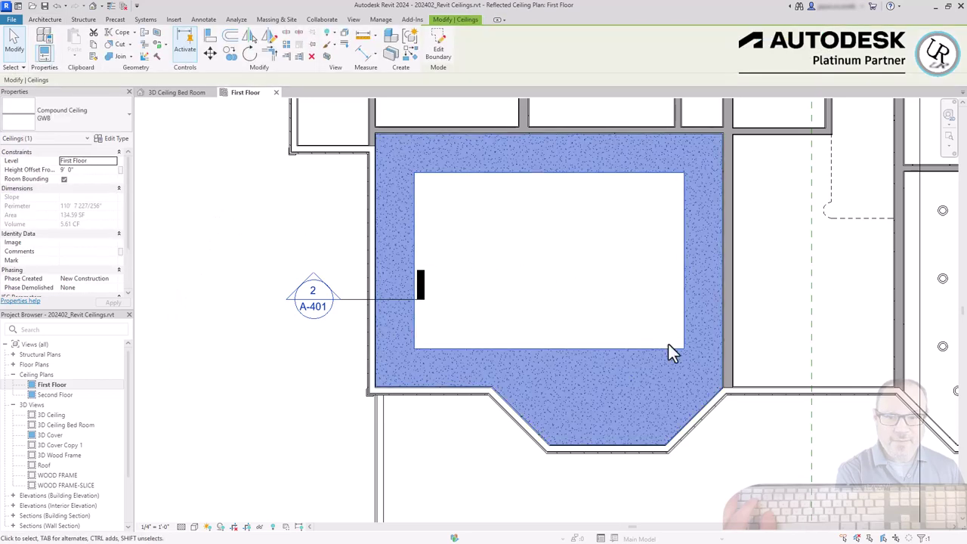
click(334, 346)
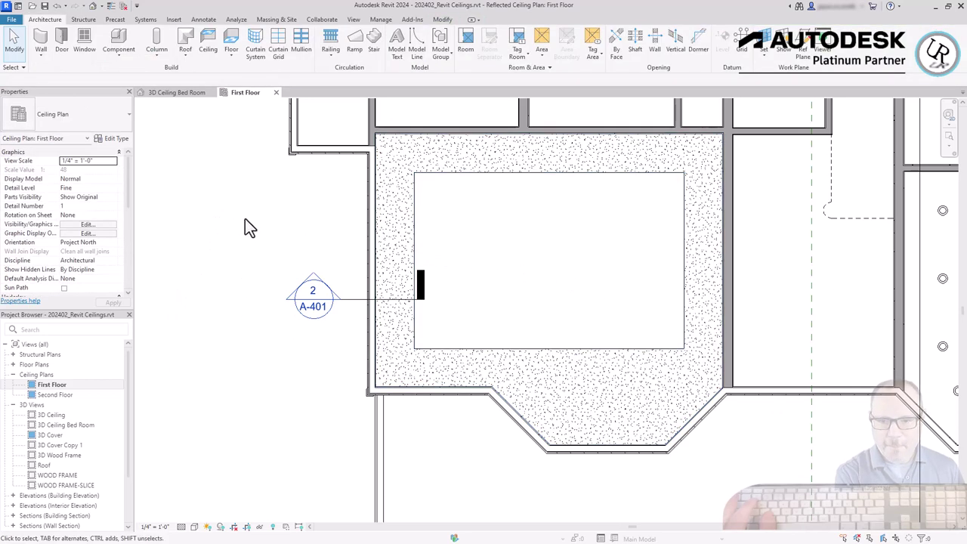
click(208, 44)
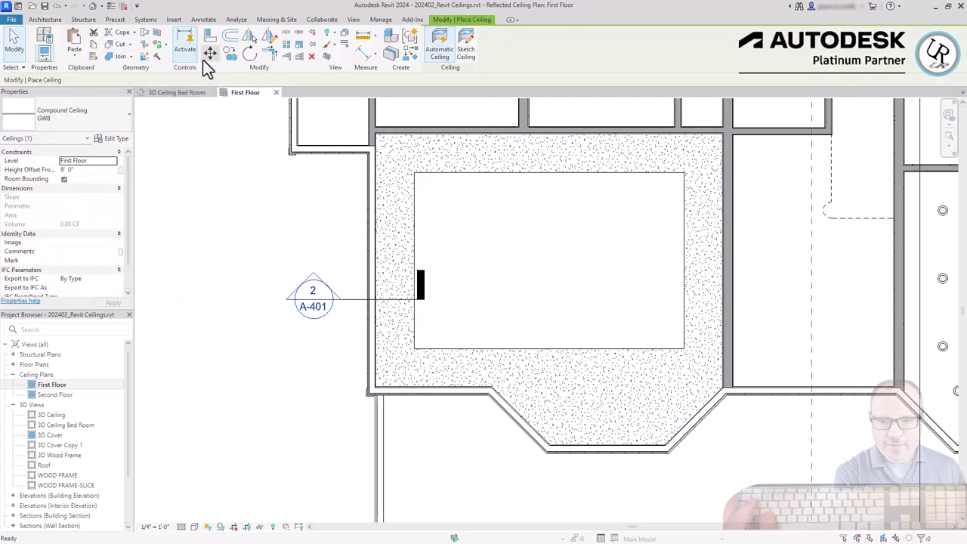
click(465, 50)
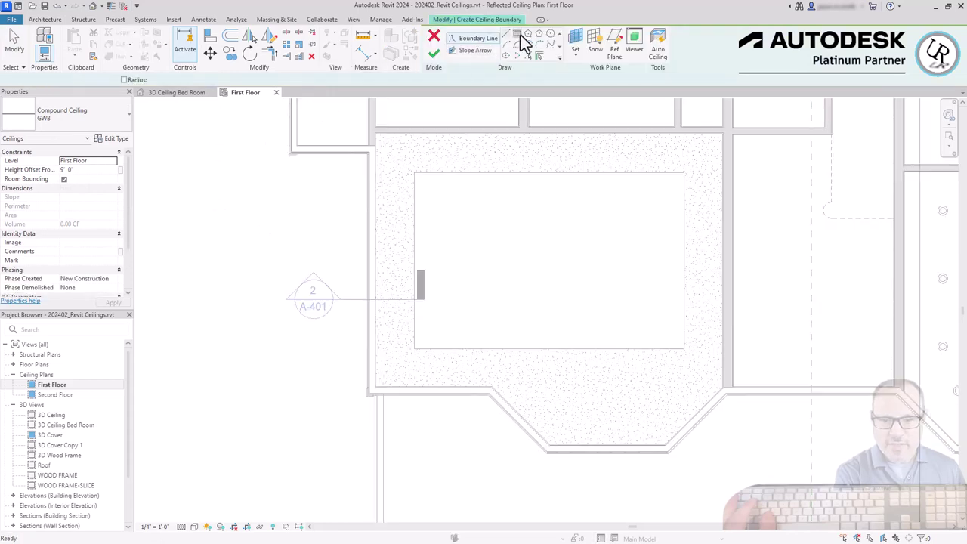
click(83, 170)
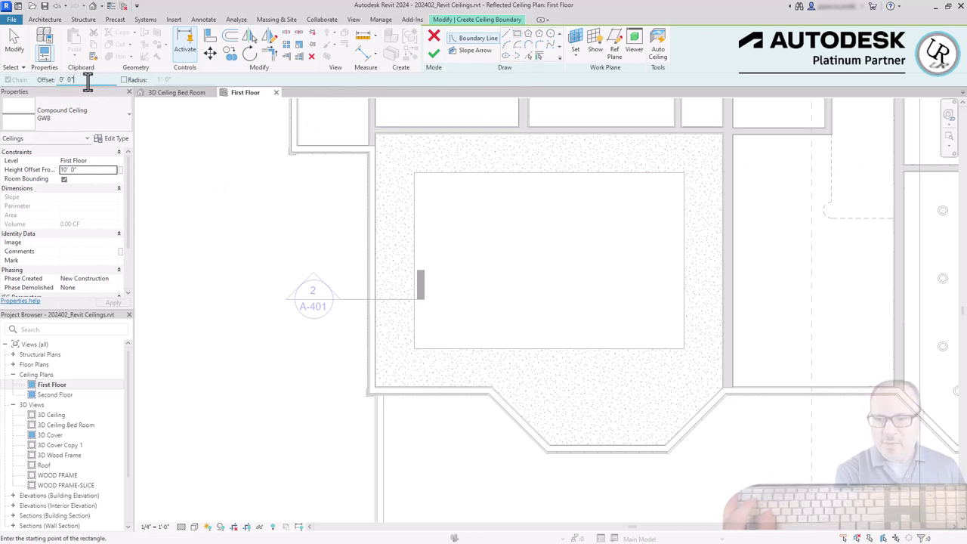
text(1)
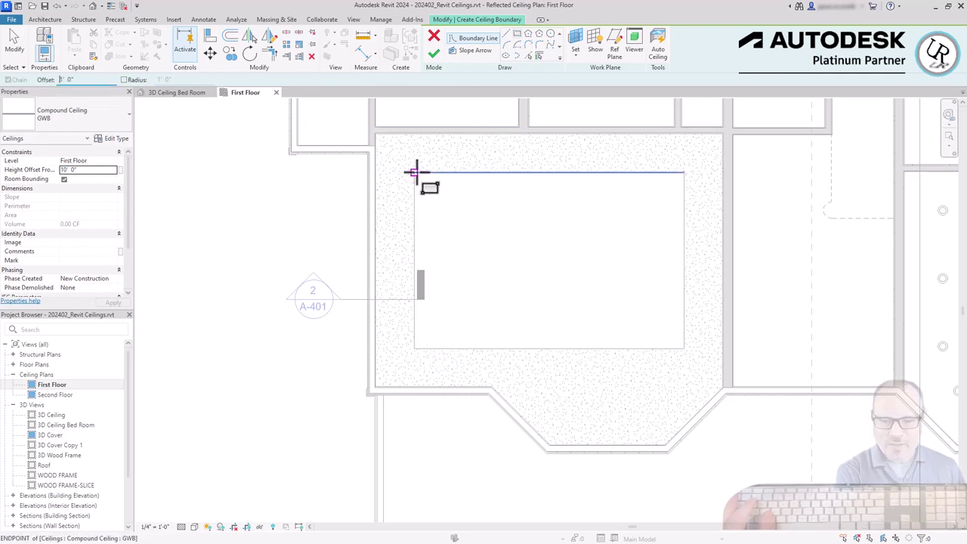
click(415, 173)
click(687, 349)
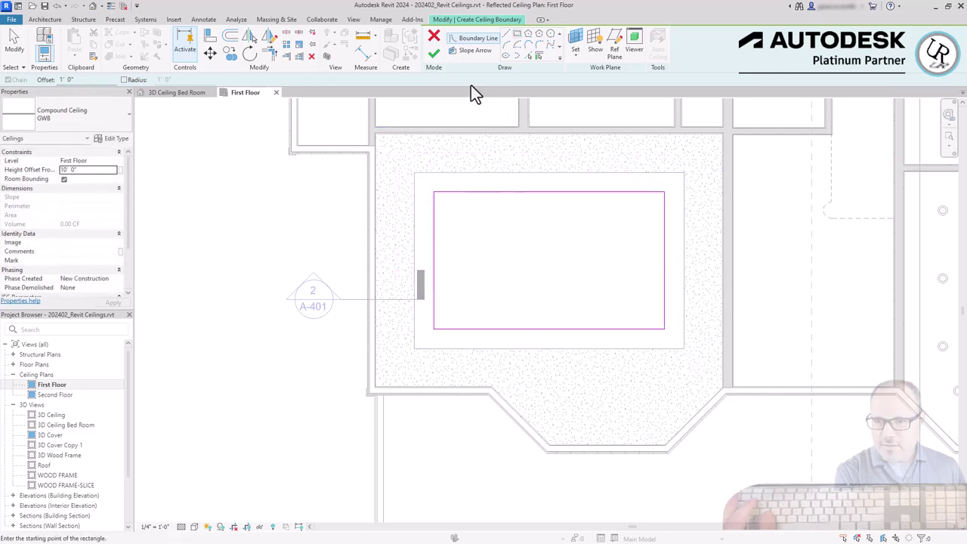
- Finish the sketch to create the raised 10' 0" ceiling
click(433, 55)
click(252, 352)
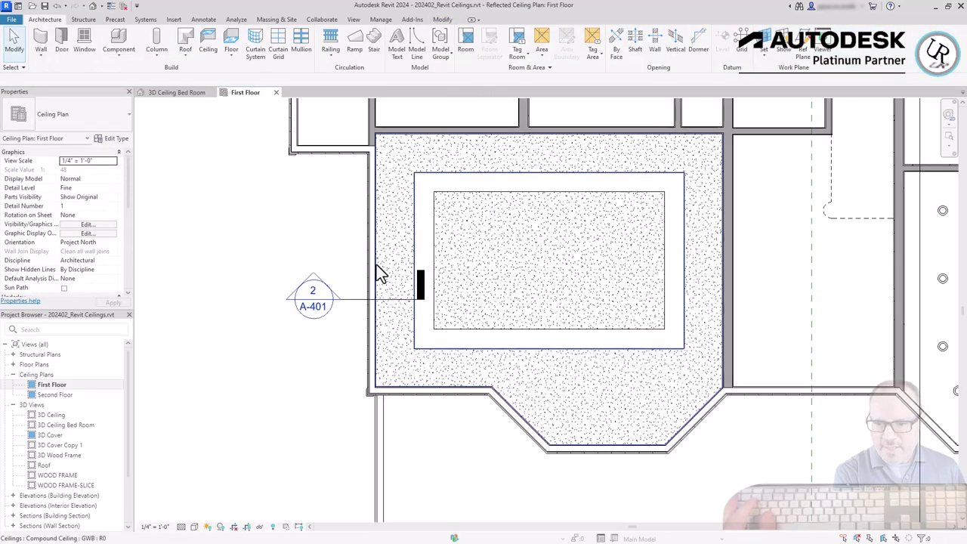
scroll(361, 316, up, 3)
- Open Typ. Wall Section and select the lower and raised ceilings to compare heights
click(361, 316)
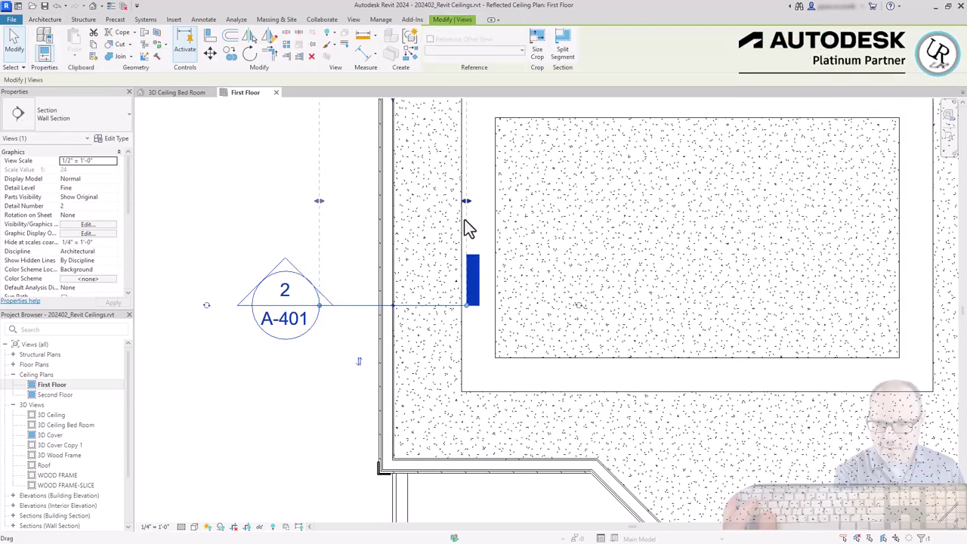
double_click(466, 246)
click(467, 349)
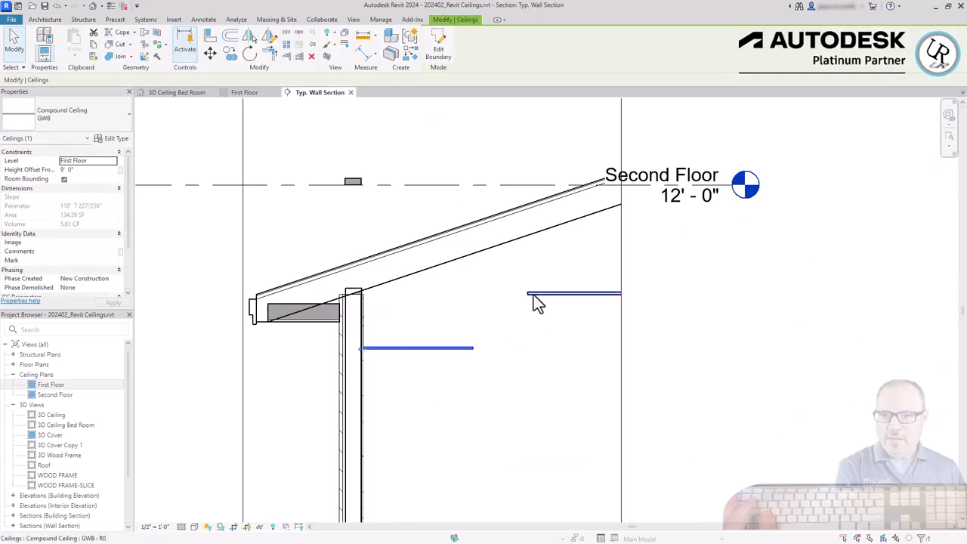
click(533, 294)
scroll(514, 297, up, 3)
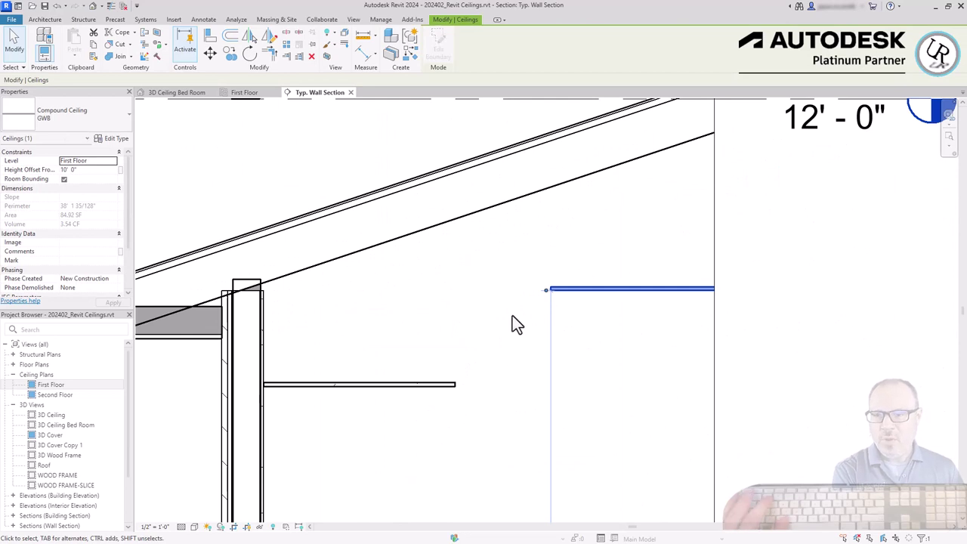
click(574, 321)
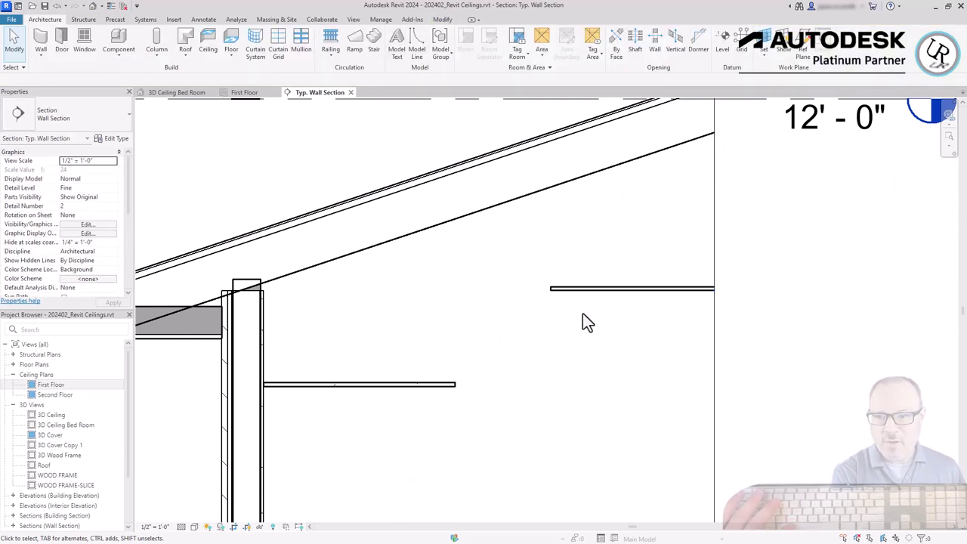
- Sketch the trapezoid boundary of the left ceiling strip between the outer wall and raised ceiling
click(350, 92)
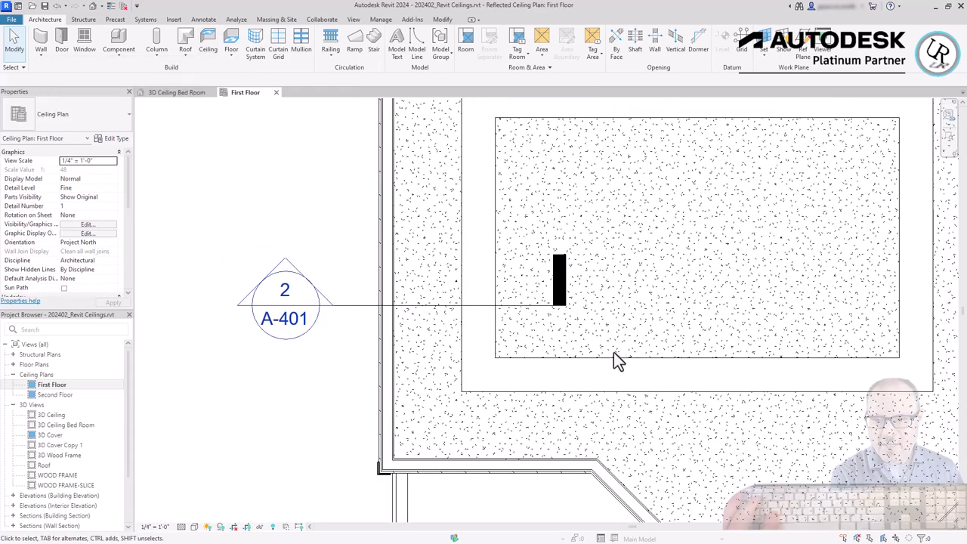
middle_drag(713, 237, 658, 233)
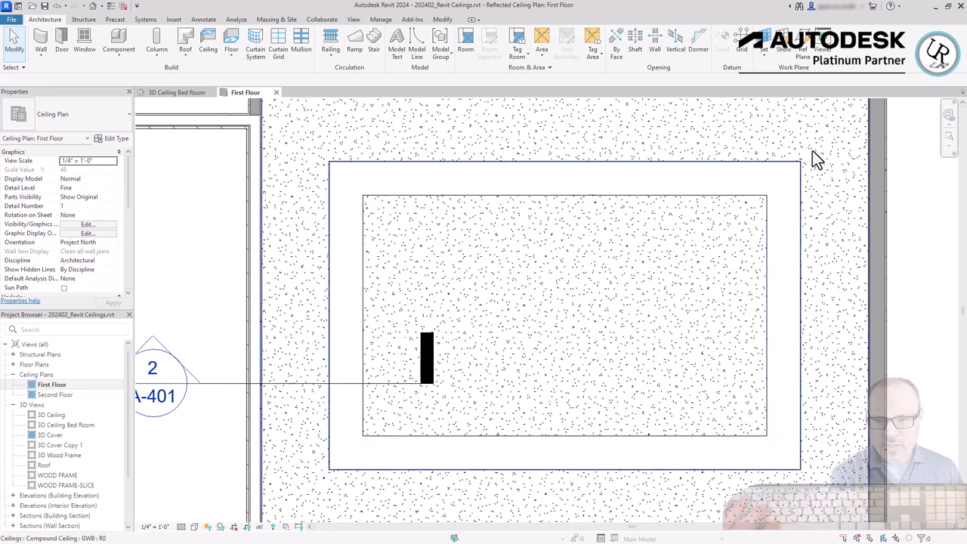
click(280, 190)
click(469, 48)
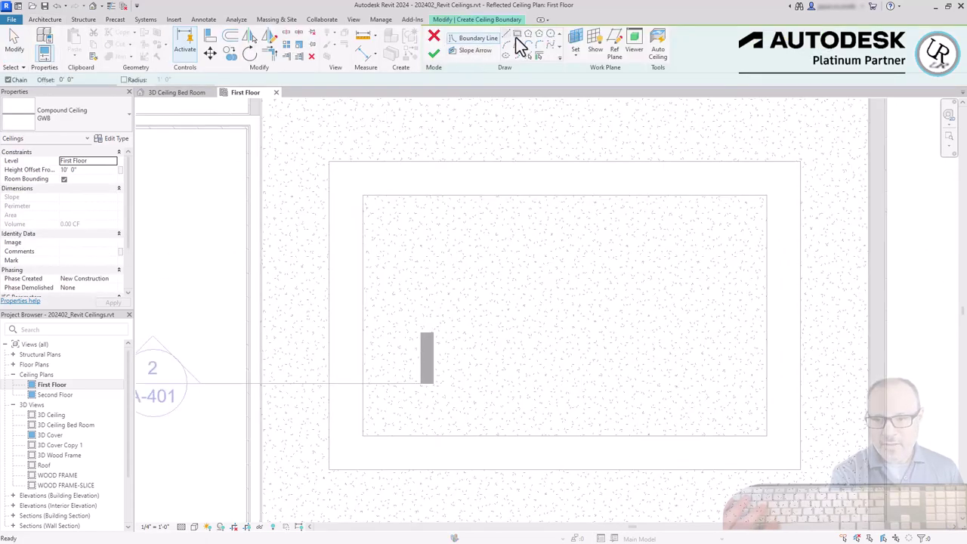
click(518, 38)
click(329, 468)
click(363, 195)
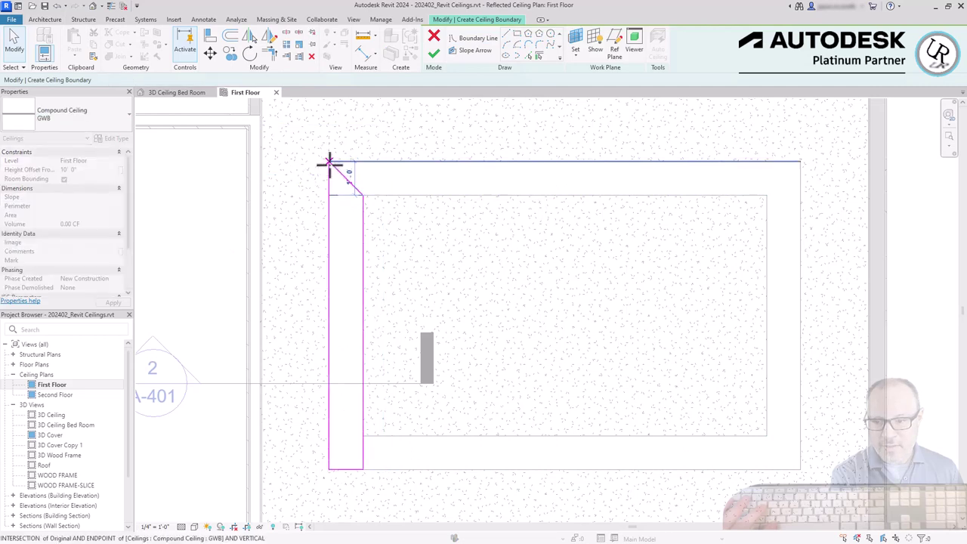
click(330, 163)
click(370, 467)
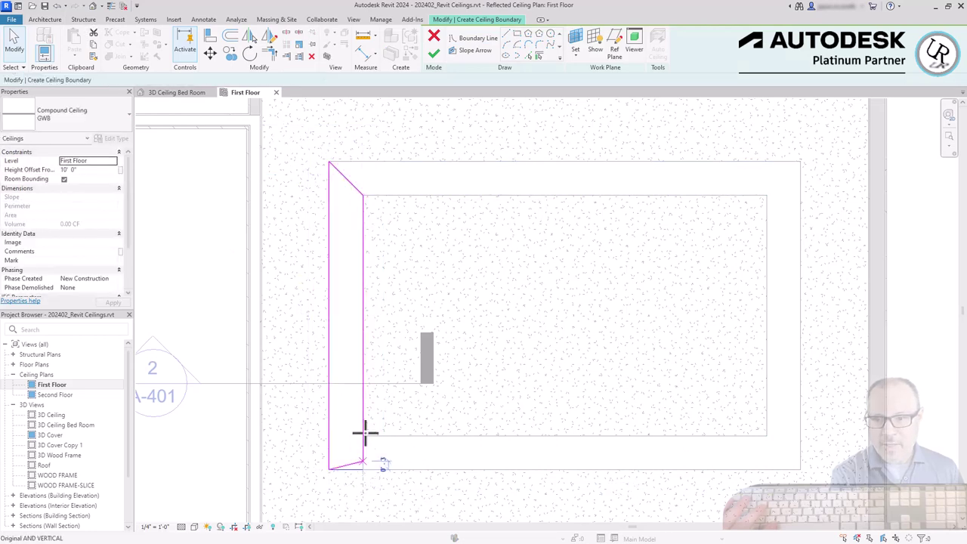
click(362, 436)
key(Escape)
key(Escape)
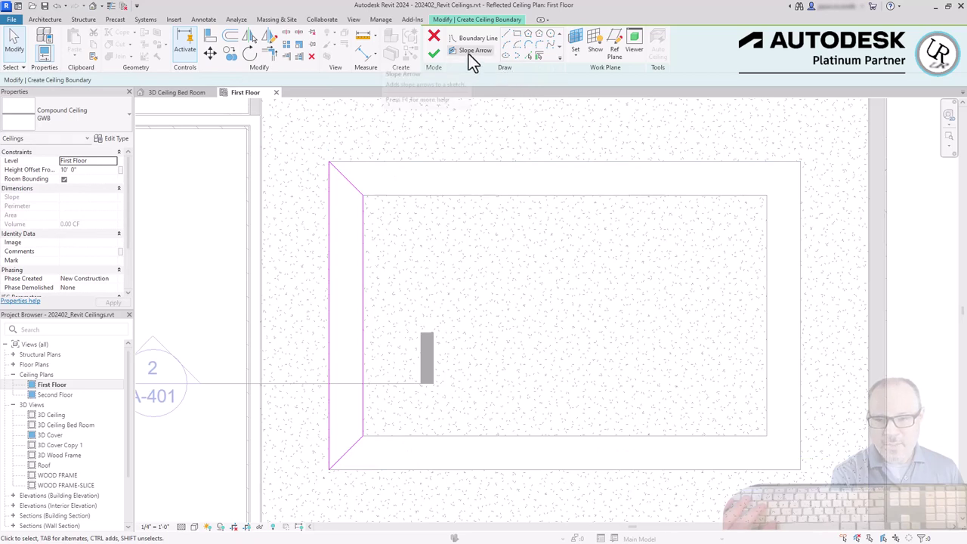
- Add a slope arrow from the outer wall line to the strip's inner edge
click(469, 51)
click(329, 315)
click(362, 315)
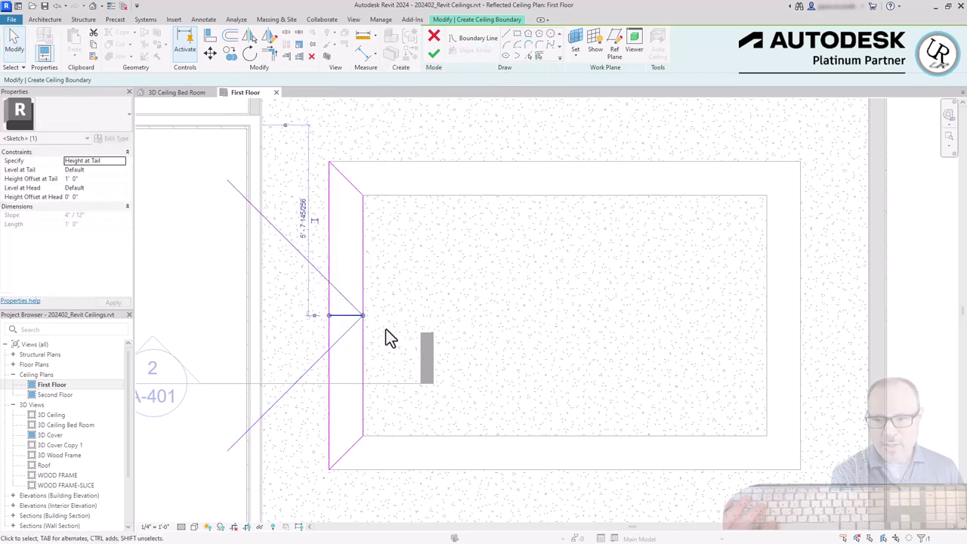
key(Escape)
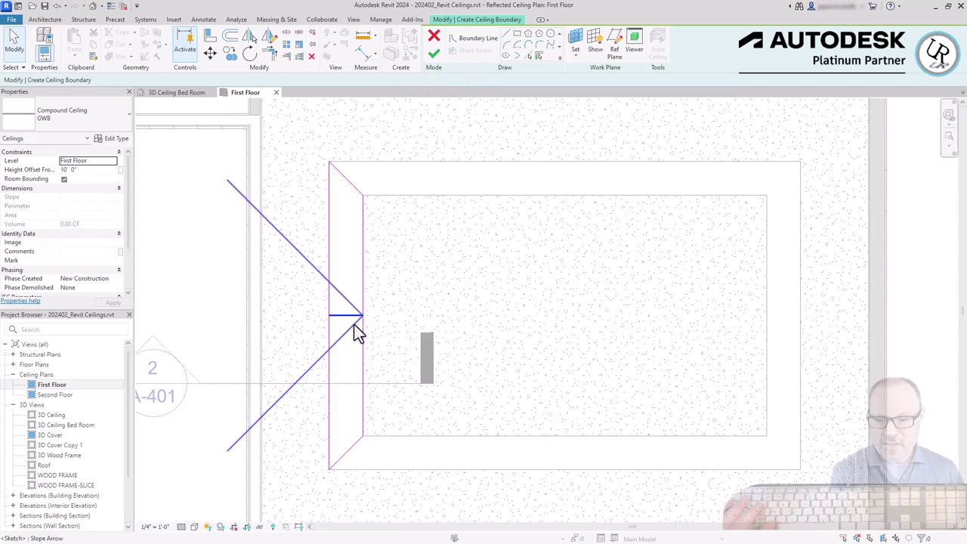
- Set the slope arrow's tail height to 0' and head height to 1', then finish the ceiling
click(354, 316)
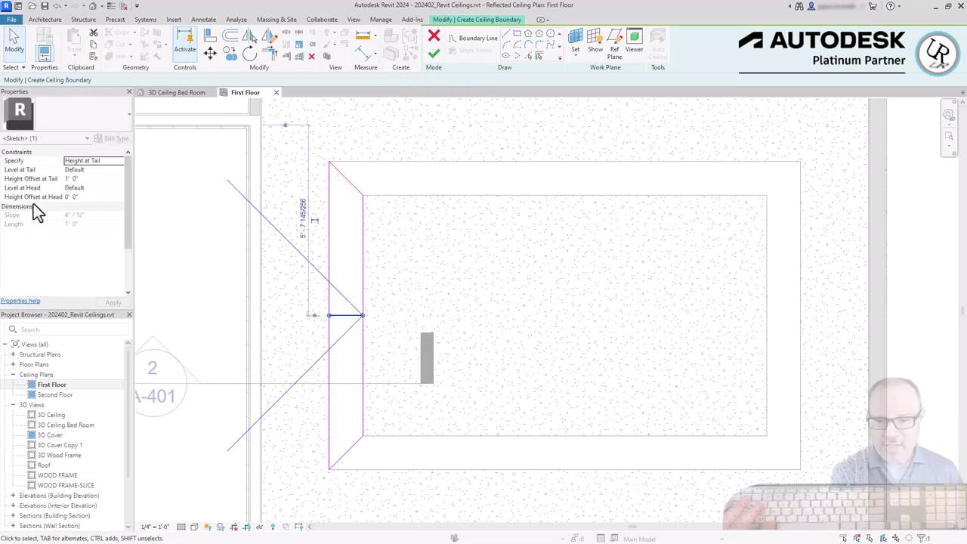
click(93, 179)
text(0)
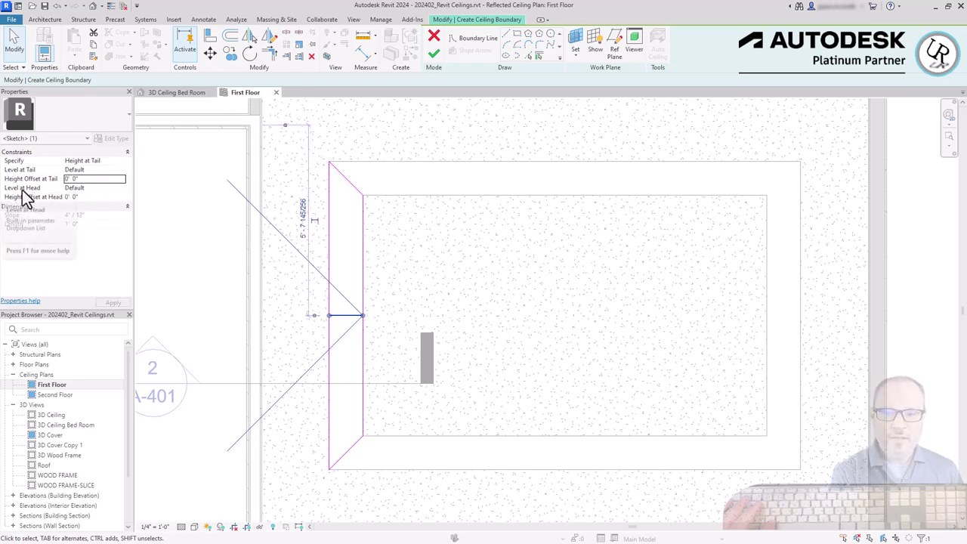
click(92, 198)
text(1)
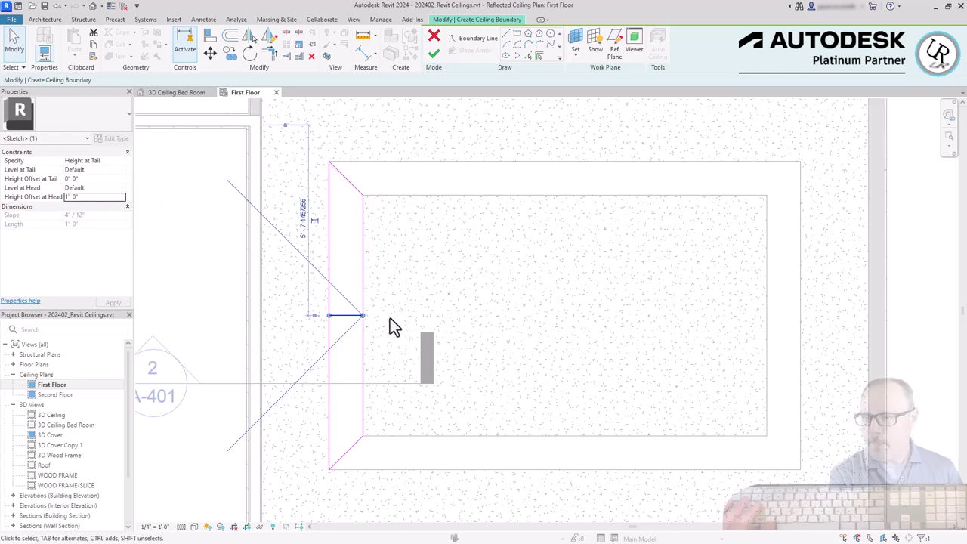
key(Return)
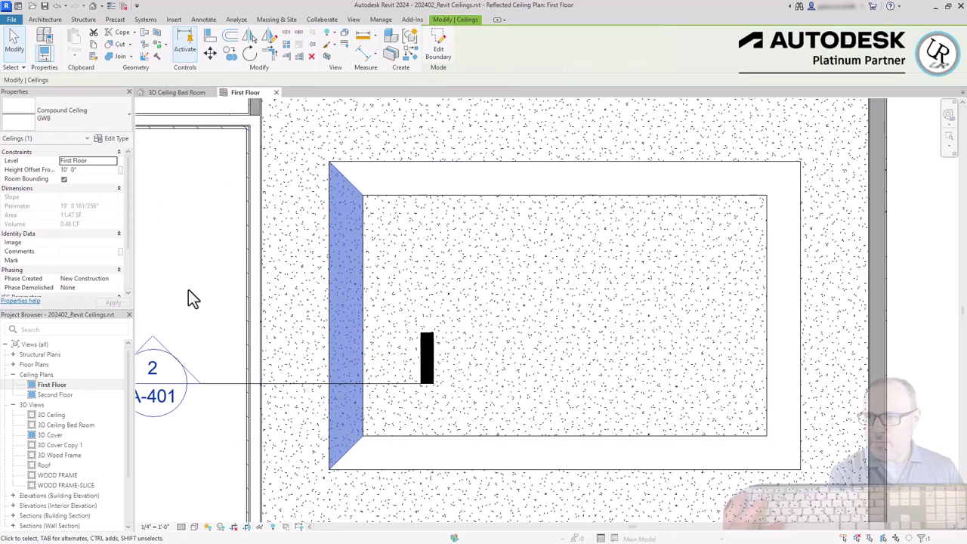
click(189, 294)
scroll(453, 249, down, 3)
scroll(277, 385, up, 2)
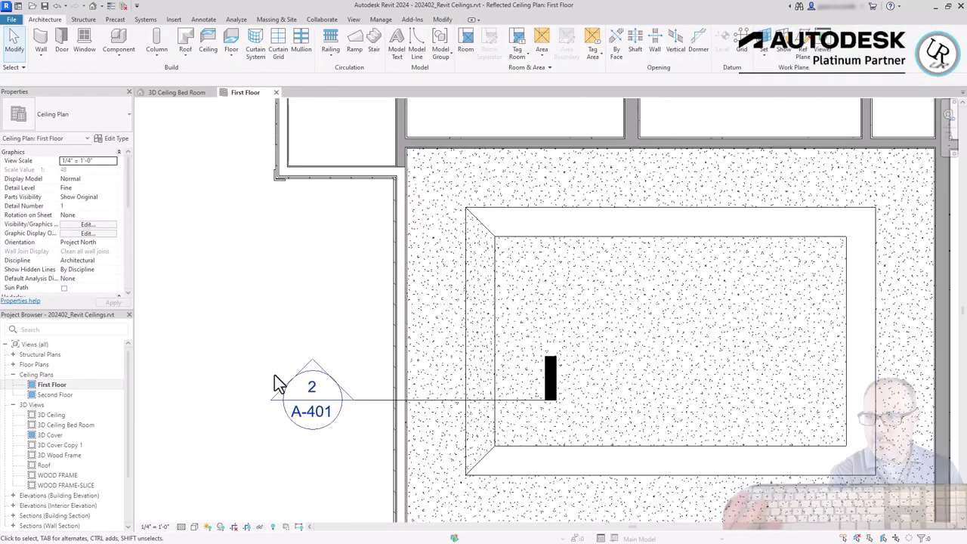
double_click(315, 366)
scroll(574, 213, up, 3)
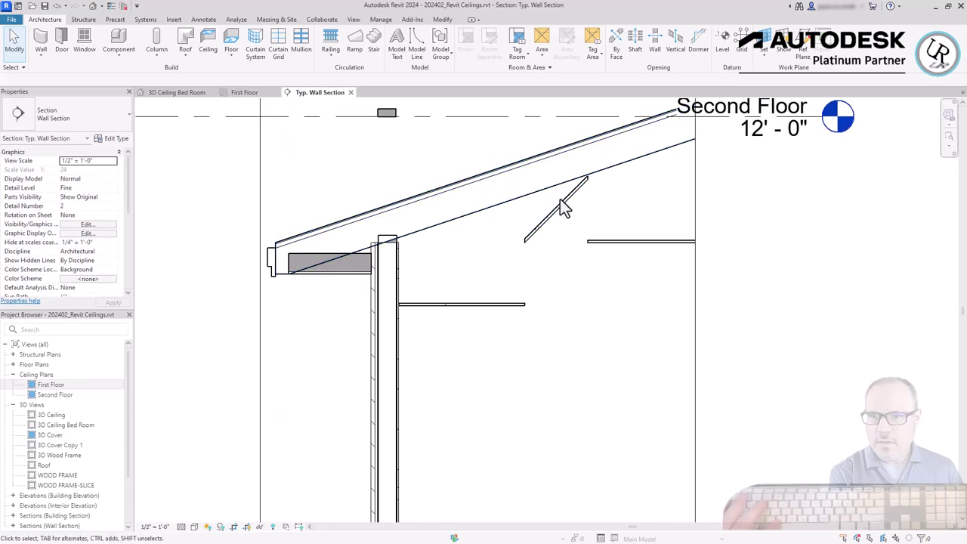
click(560, 204)
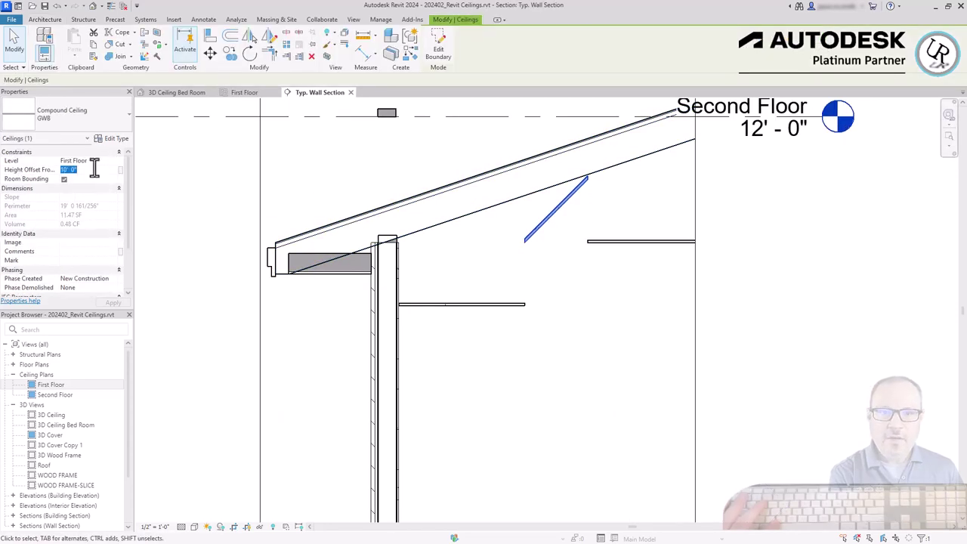
click(726, 317)
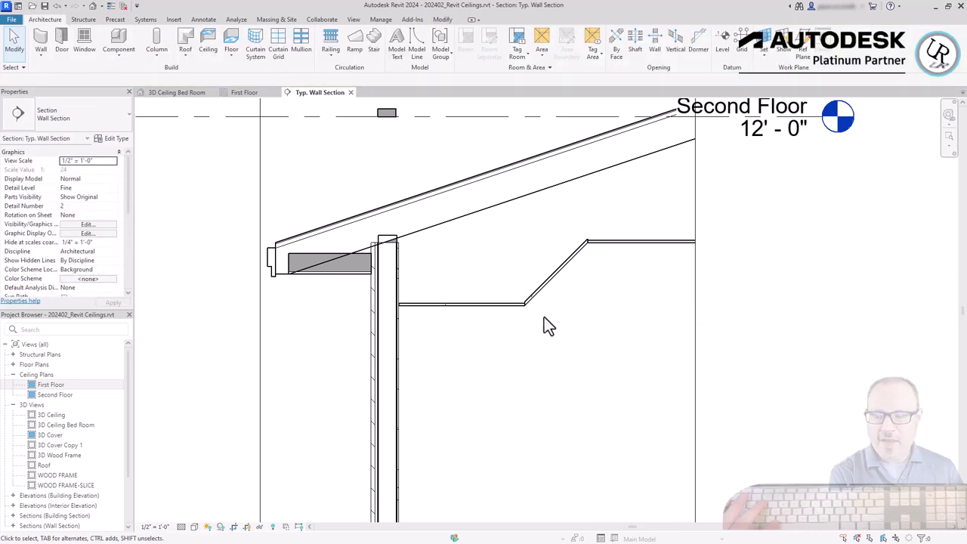
click(351, 92)
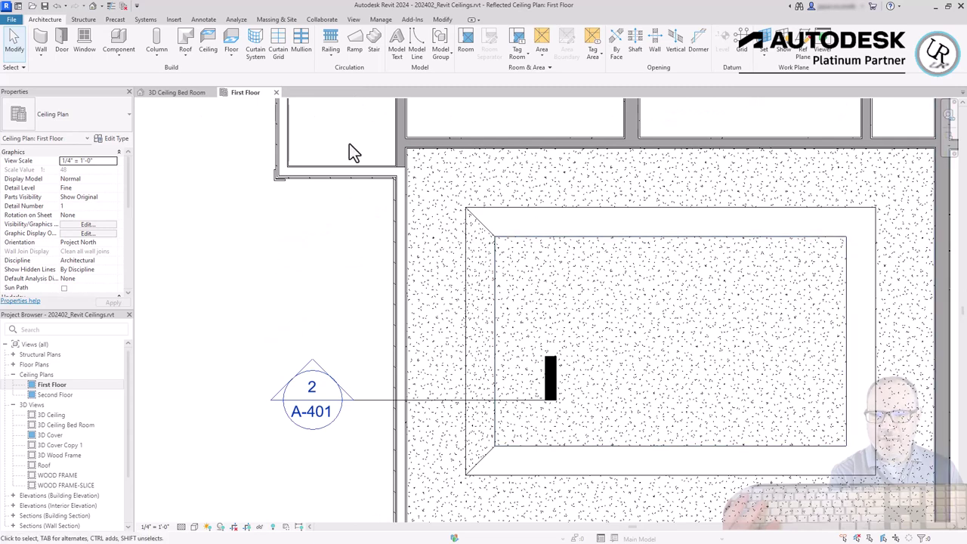
- Check the top sloped strip's boundary lines and finish it
double_click(514, 101)
click(877, 208)
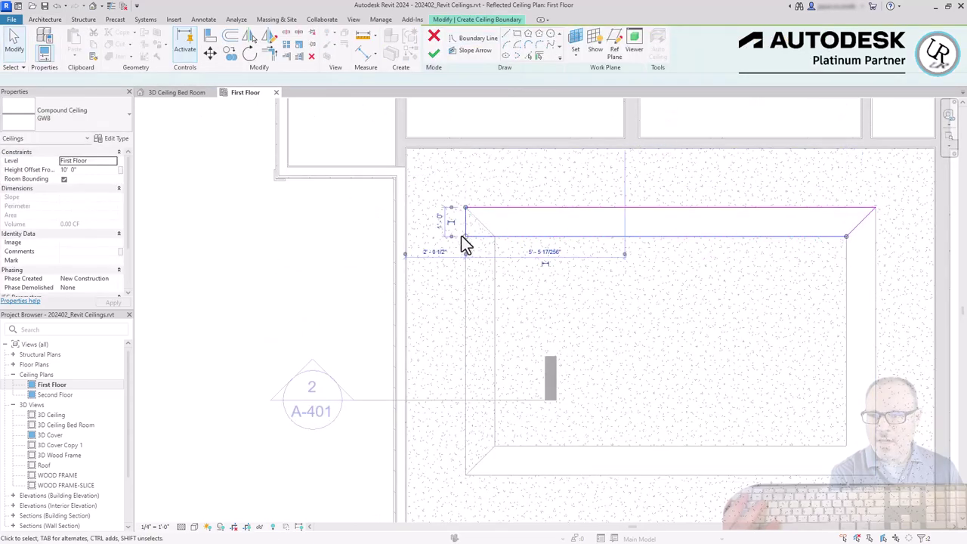
click(485, 140)
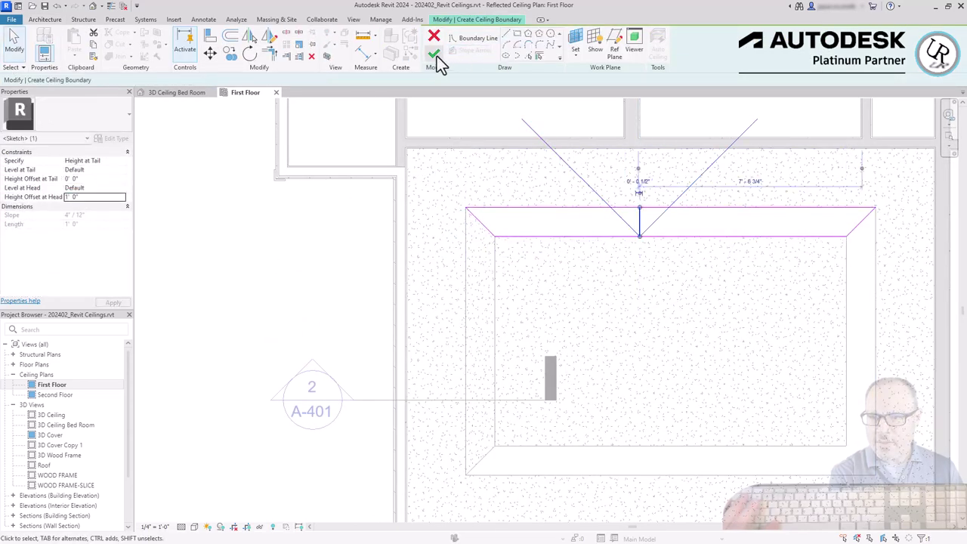
click(436, 56)
- Create the right sloped strip with a trapezoid boundary and a slope arrow from the outer wall
click(200, 43)
click(524, 37)
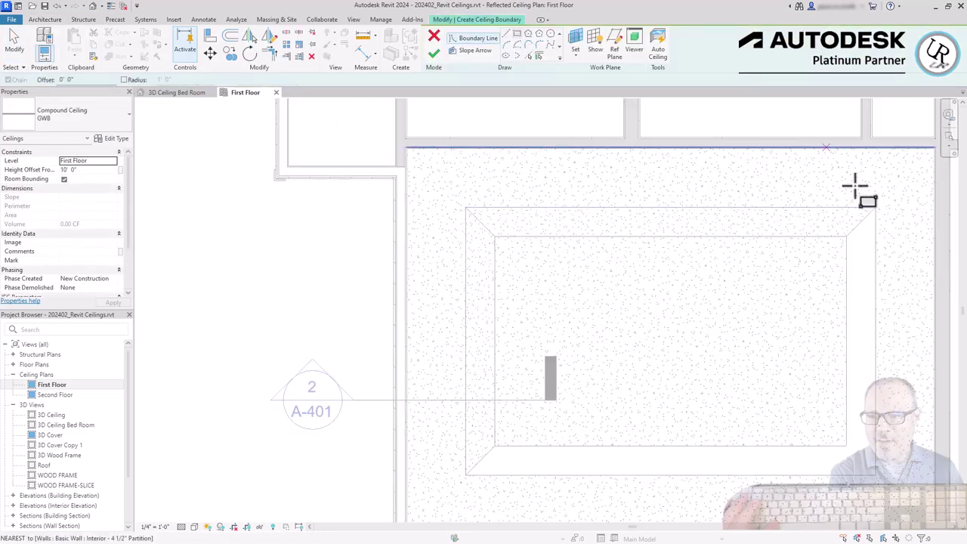
click(863, 220)
click(875, 475)
click(846, 446)
click(846, 237)
click(874, 209)
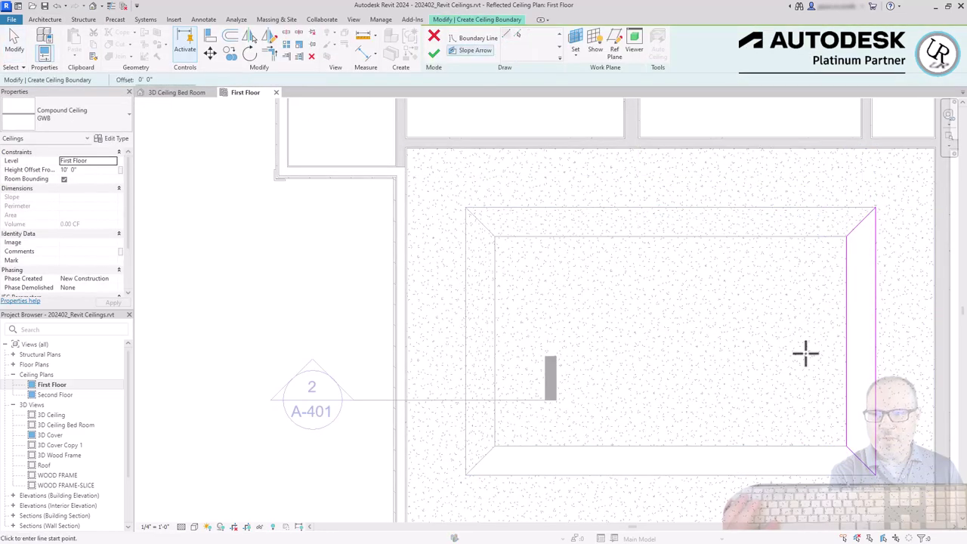
click(867, 337)
click(850, 348)
click(433, 53)
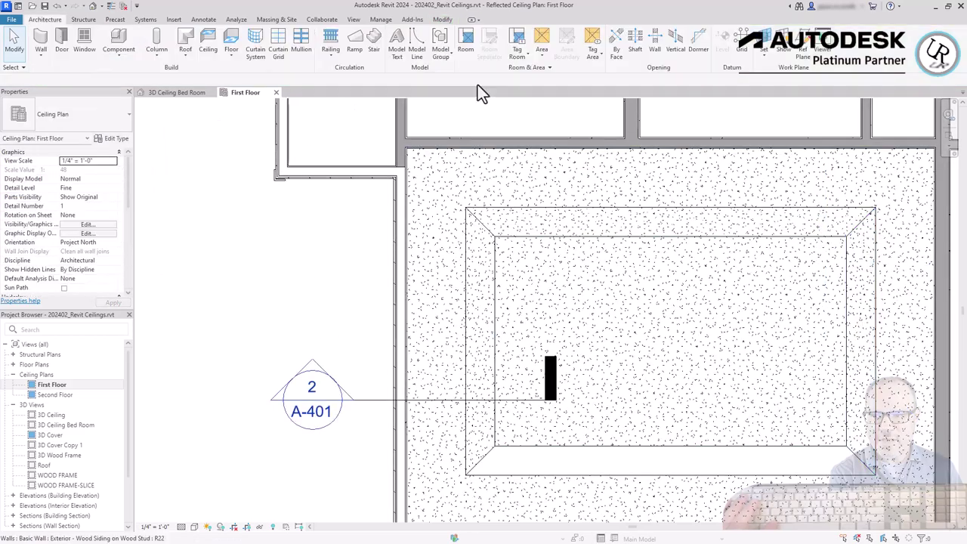
- Create the bottom sloped strip with its boundary and a slope arrow from the outer wall
click(208, 43)
click(524, 37)
click(874, 474)
click(465, 474)
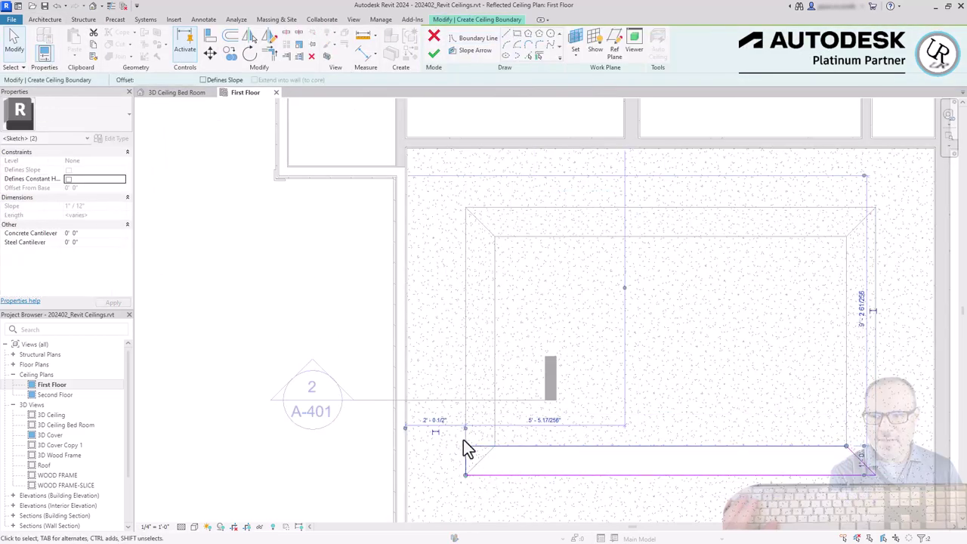
key(Escape)
click(474, 50)
click(684, 475)
click(684, 447)
click(433, 54)
- Clear the selection and select the section line in the plan
key(Escape)
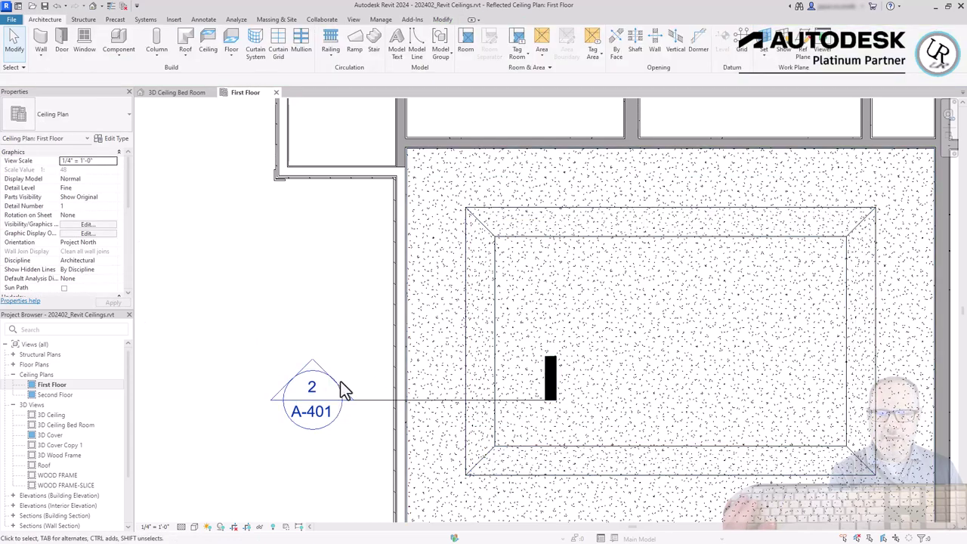
click(370, 401)
scroll(708, 318, down, 2)
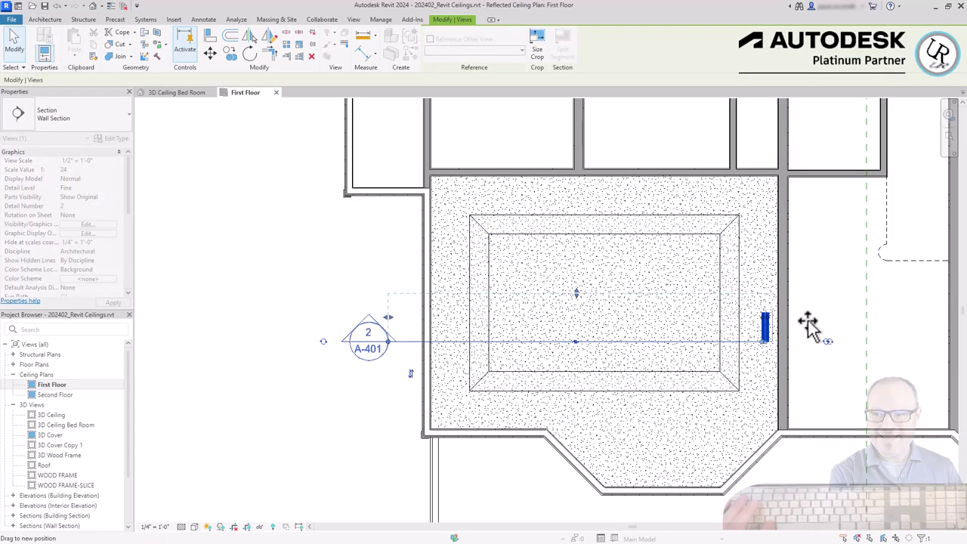
- Extend the section line across the whole room and review the resulting wall section
drag(814, 325, 876, 327)
click(320, 261)
double_click(370, 325)
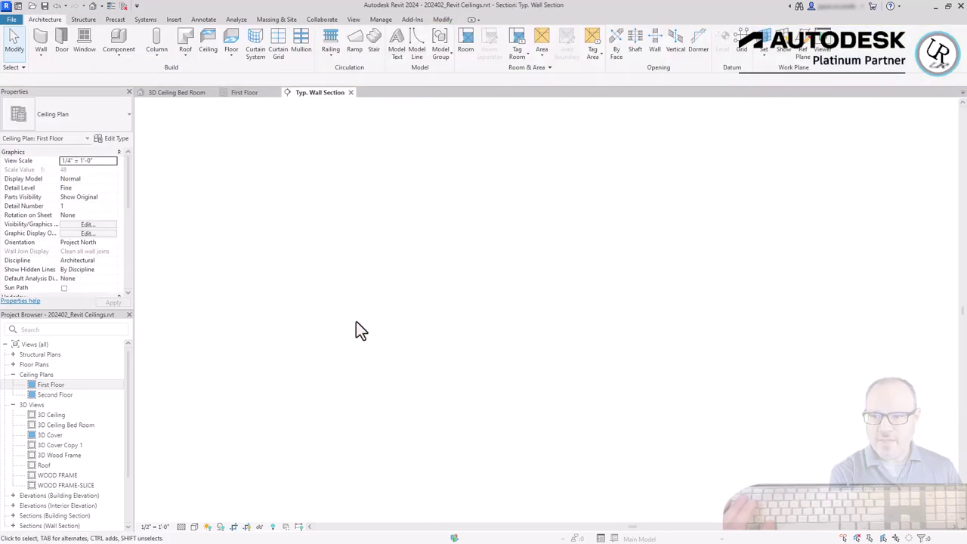
scroll(439, 167, up, 3)
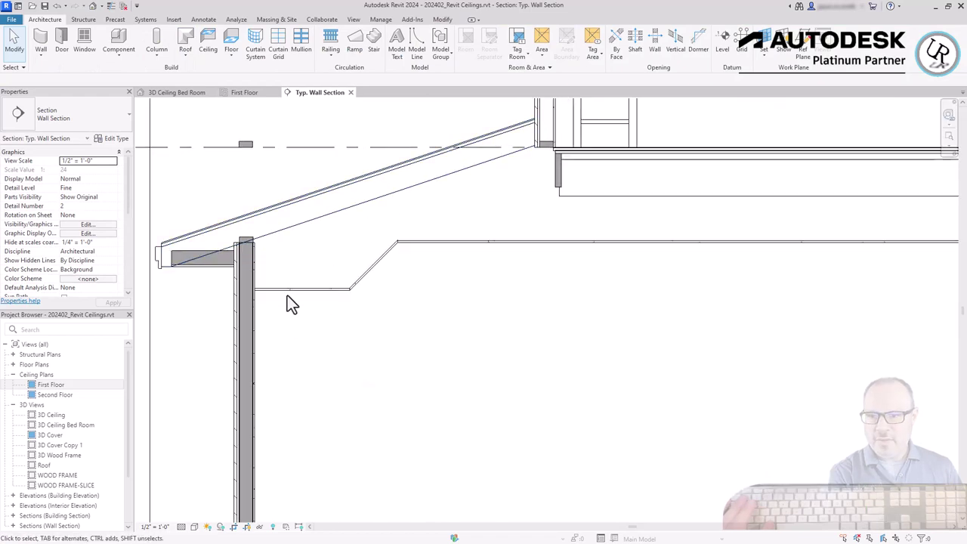
scroll(361, 254, down, 2)
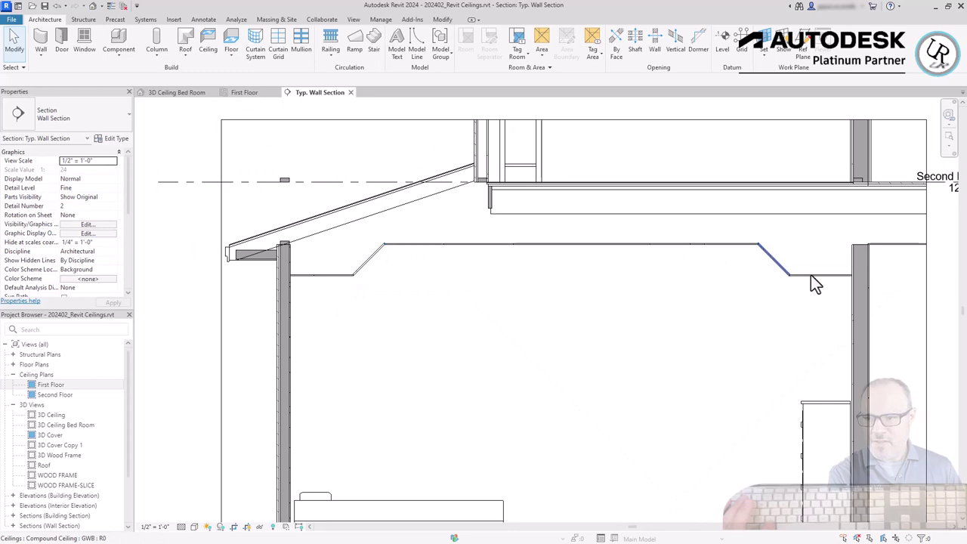
click(350, 92)
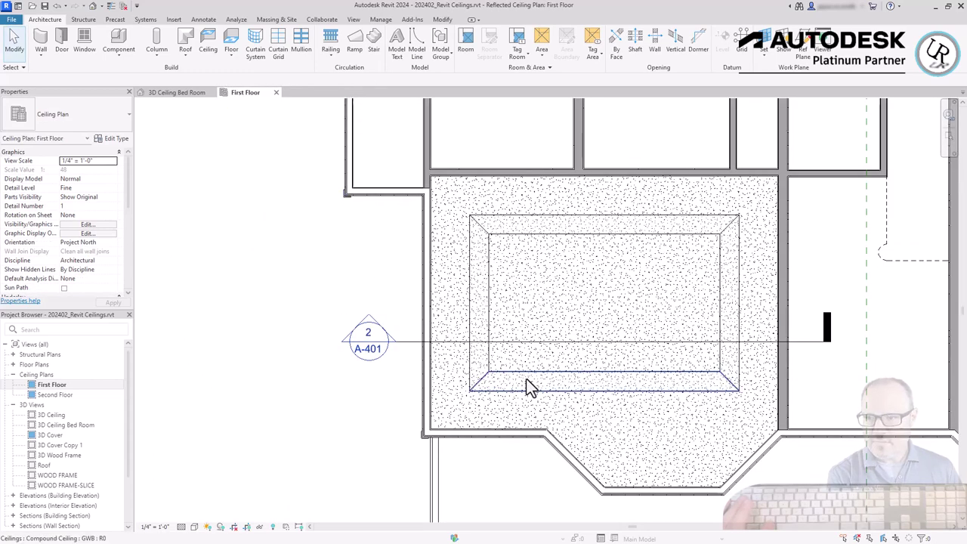
- Select all four sloped strips plus the inner and outer flat ceilings
click(484, 368)
click(482, 316)
click(582, 226)
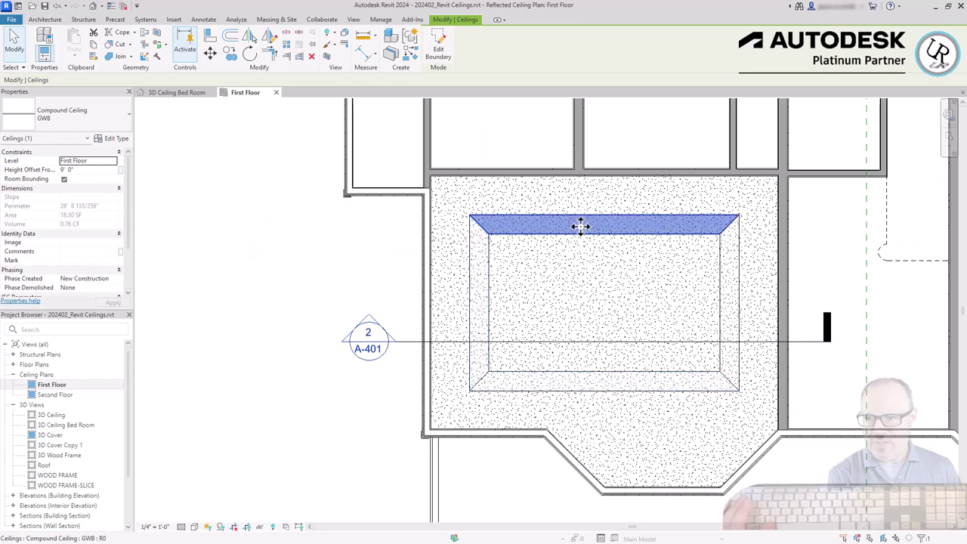
click(729, 273)
click(690, 315)
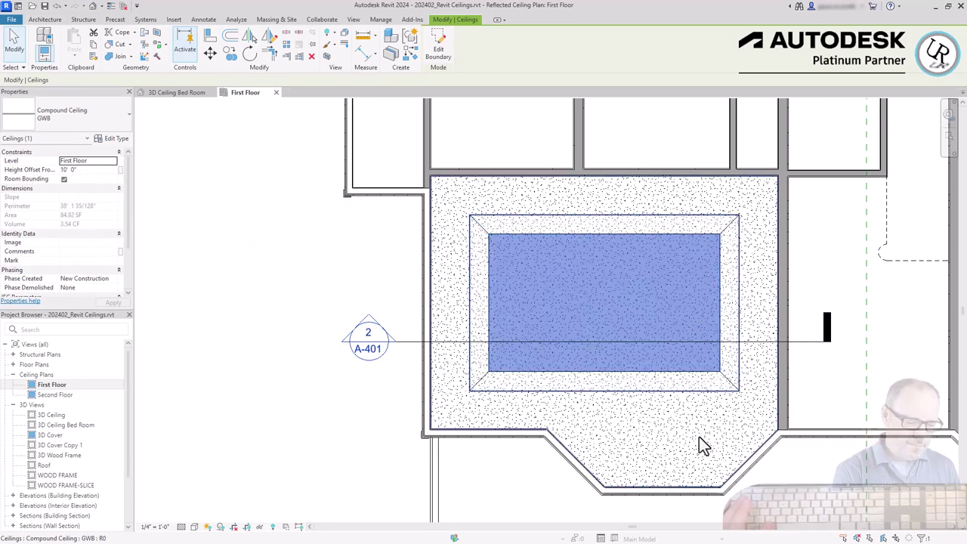
click(680, 425)
- Open the default 3D view (3D) and orbit to inspect the sloped ceiling strips from below
key(3)
key(d)
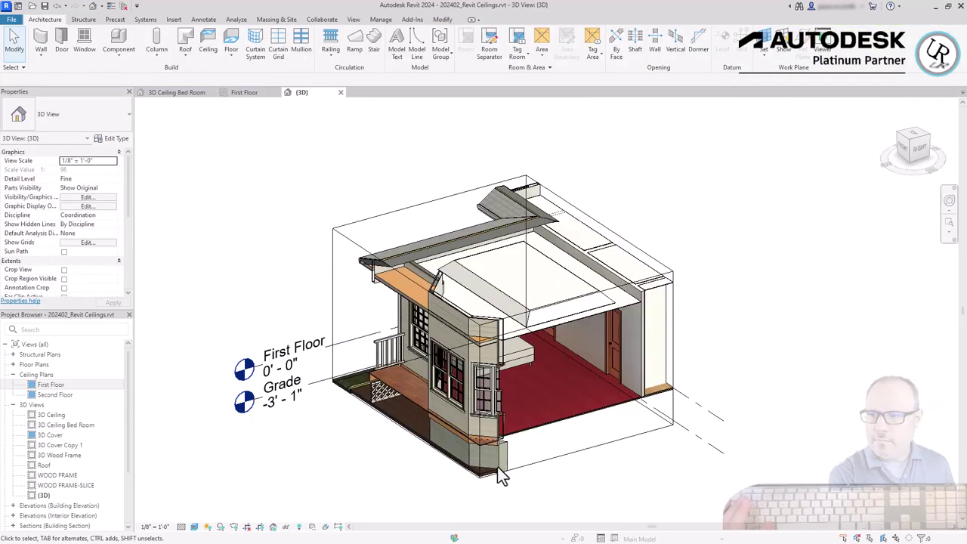
scroll(529, 332, up, 3)
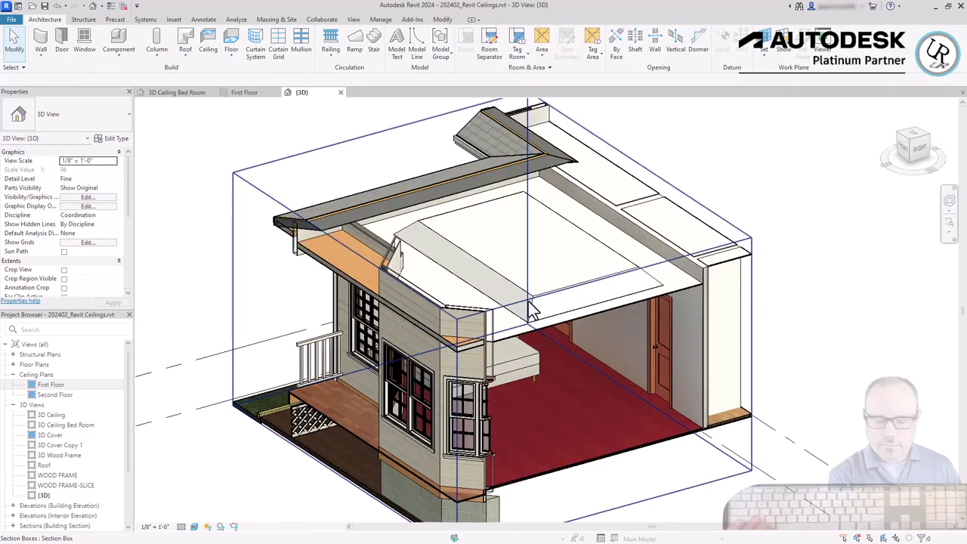
shift+middle_drag(753, 446, 337, 201)
scroll(346, 170, up, 5)
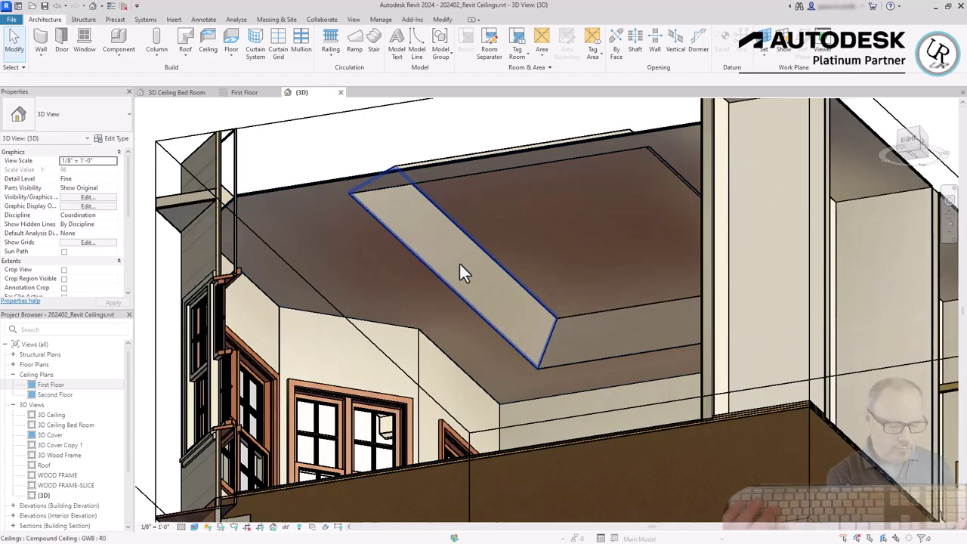
shift+middle_drag(457, 266, 497, 456)
click(475, 403)
shift+middle_drag(475, 402, 610, 362)
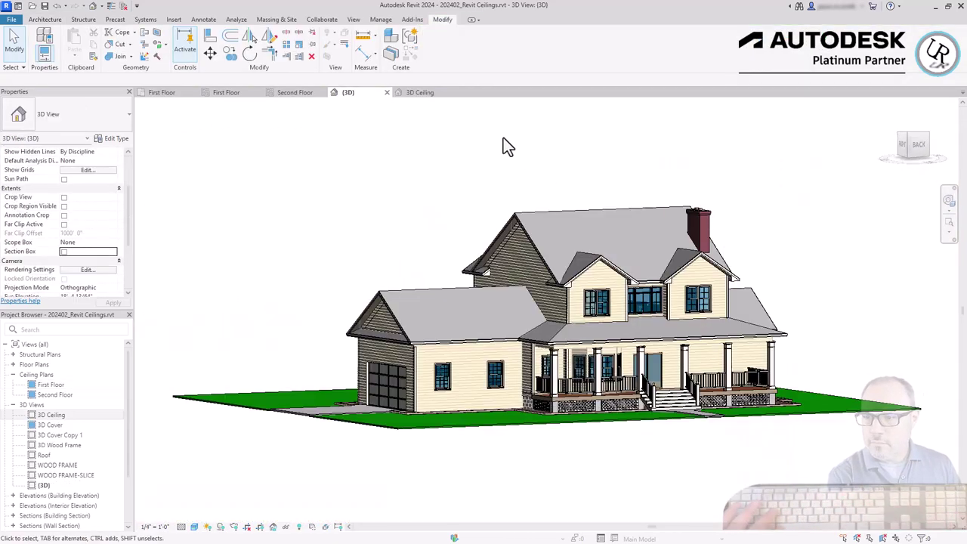
- Orbit round to the back of the house and turn on the Section Box for the {3D} view
shift+middle_drag(689, 296, 672, 329)
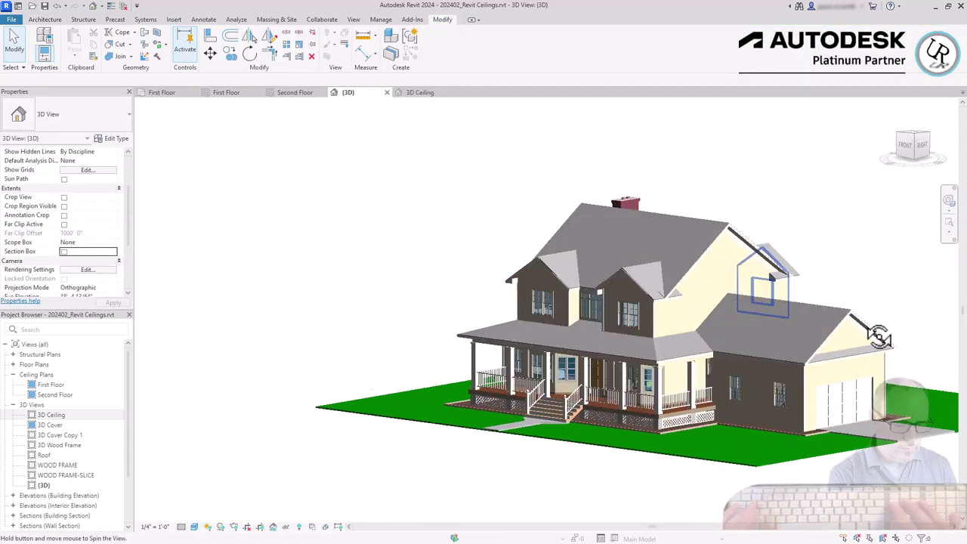
shift+middle_drag(890, 336, 189, 303)
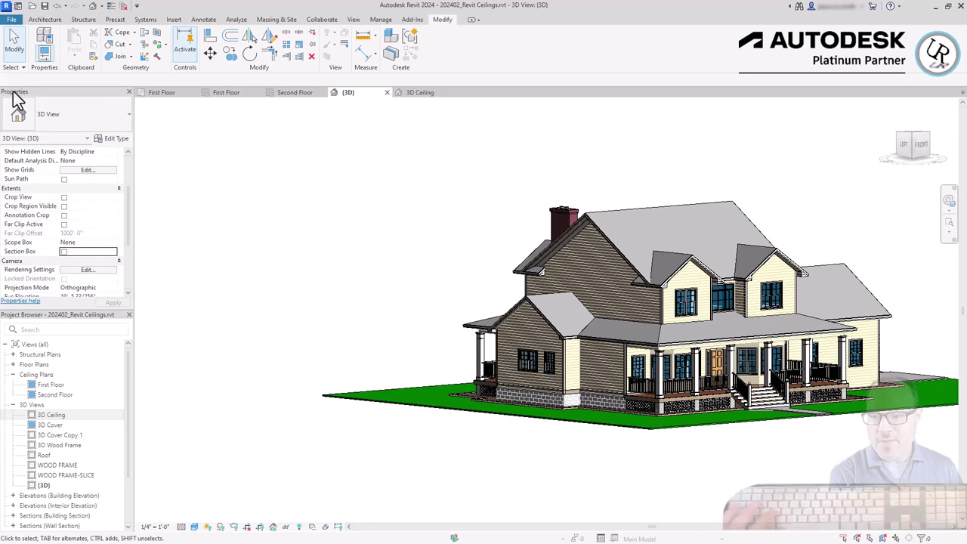
scroll(20, 166, down, 3)
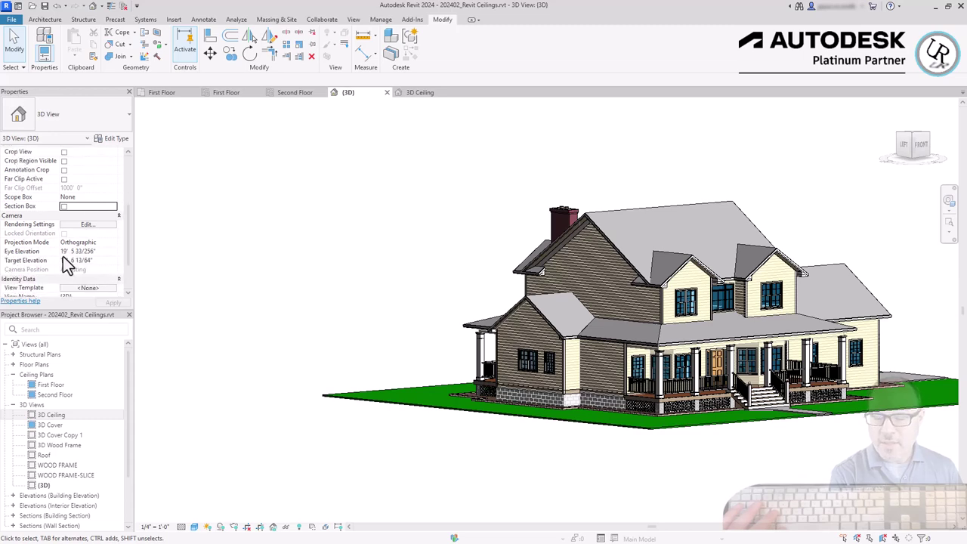
click(64, 207)
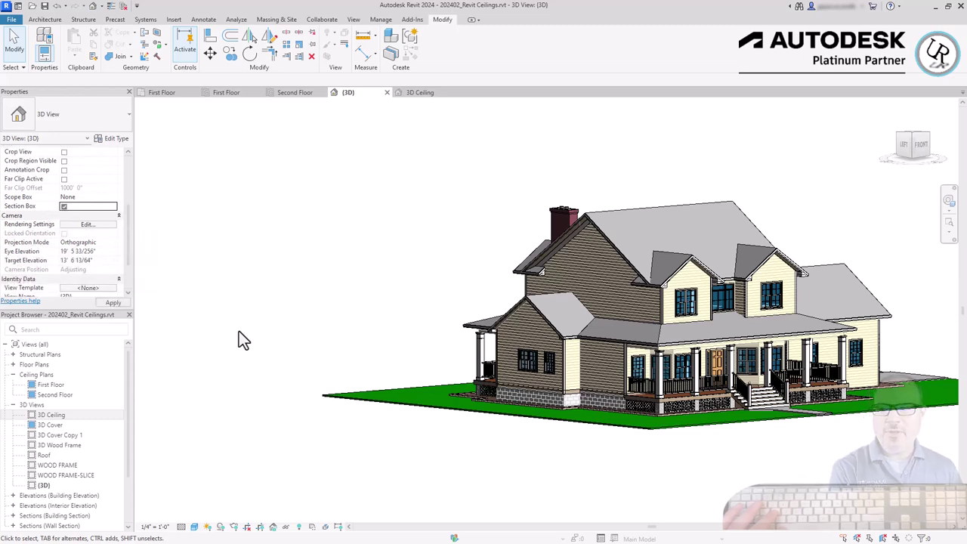
- Select the section box and pull its right face inward to cut into the house
click(765, 442)
click(905, 144)
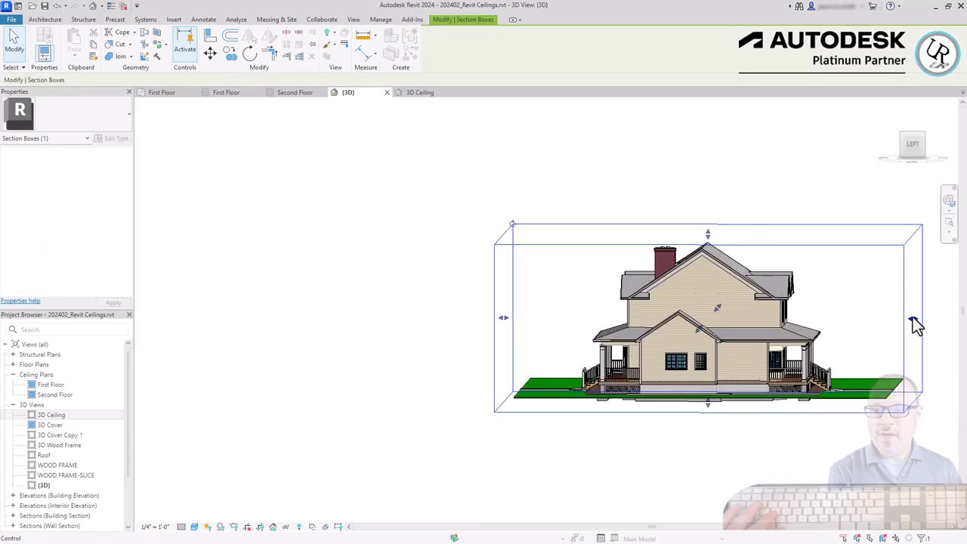
drag(911, 318, 772, 344)
shift+middle_drag(772, 343, 647, 389)
scroll(589, 355, up, 5)
scroll(533, 360, down, 2)
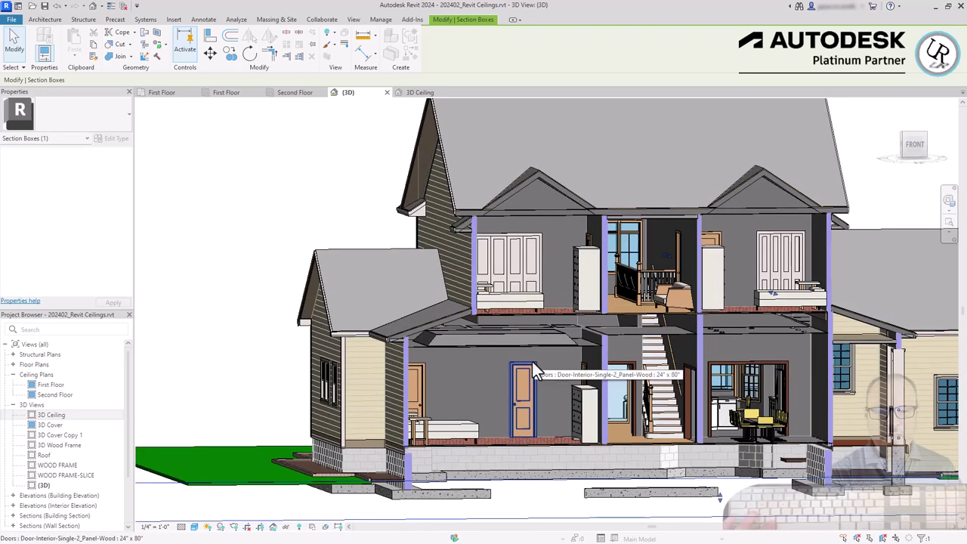
scroll(457, 351, down, 2)
- Push the section box's front face back to remove the porch
shift+middle_drag(457, 351, 492, 365)
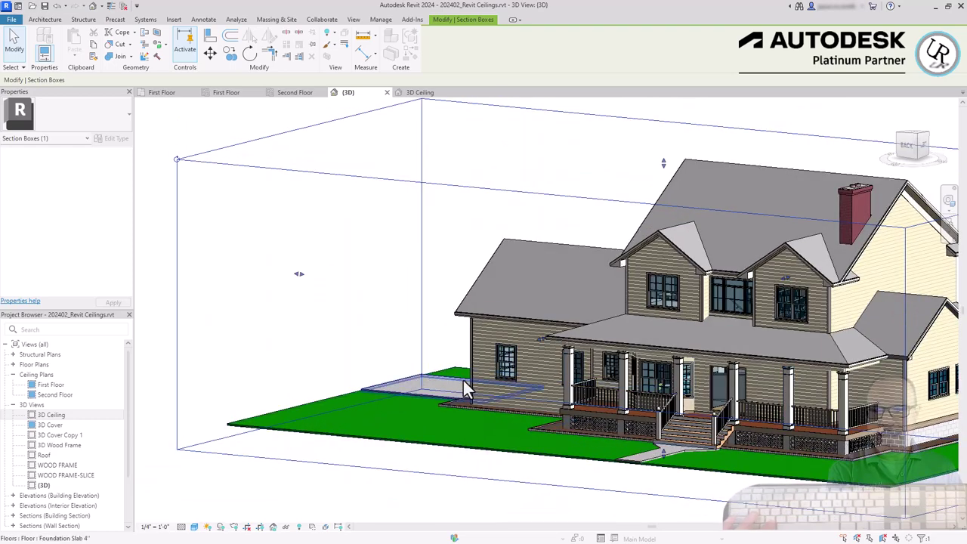
drag(537, 339, 667, 306)
shift+middle_drag(655, 299, 781, 293)
scroll(781, 293, up, 5)
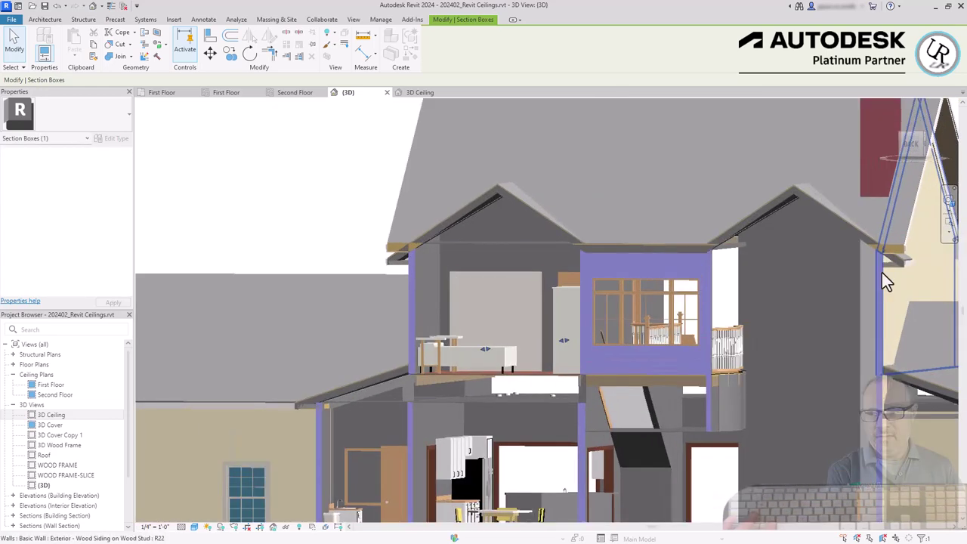
scroll(801, 216, up, 6)
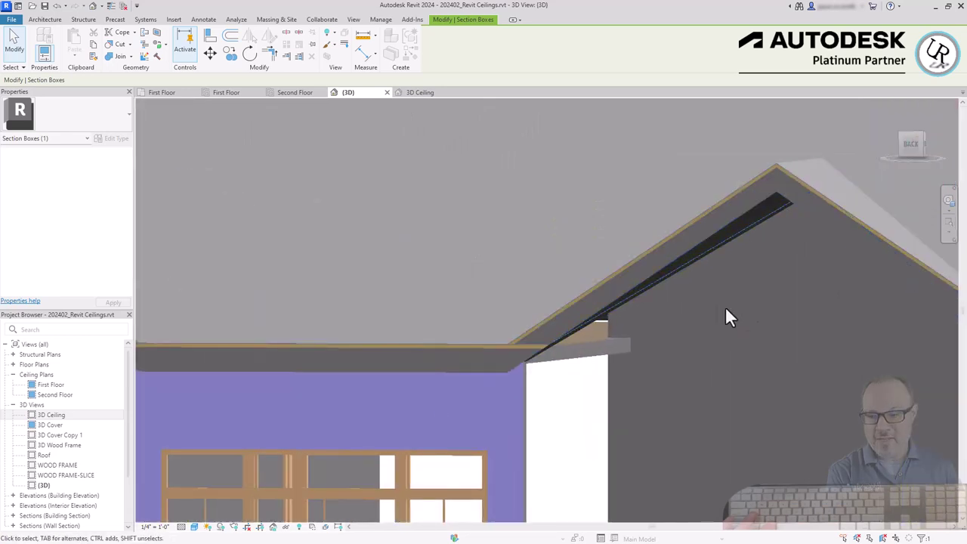
- Deselect the section box and view the house straight from the BACK on the ViewCube
shift+middle_drag(727, 315, 763, 286)
scroll(619, 309, down, 2)
scroll(668, 161, down, 4)
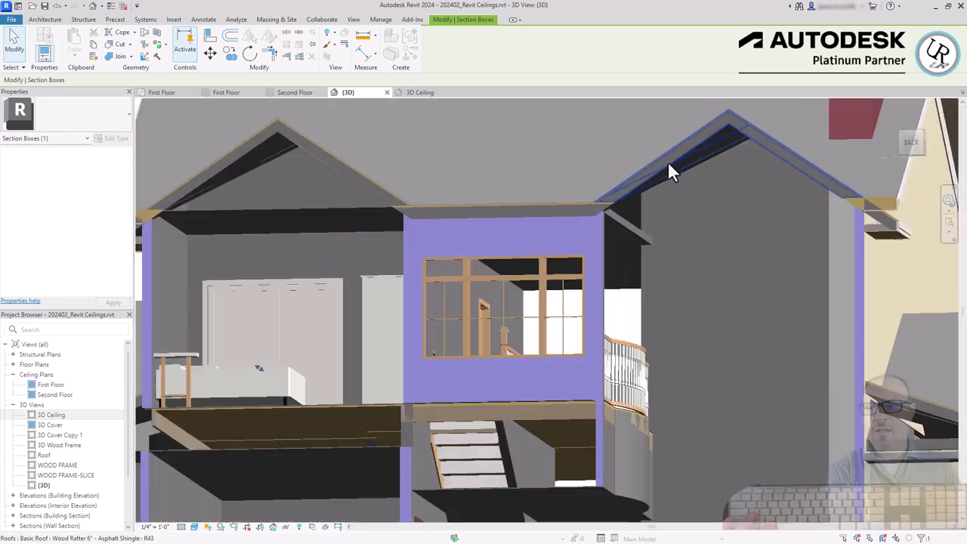
scroll(716, 200, down, 4)
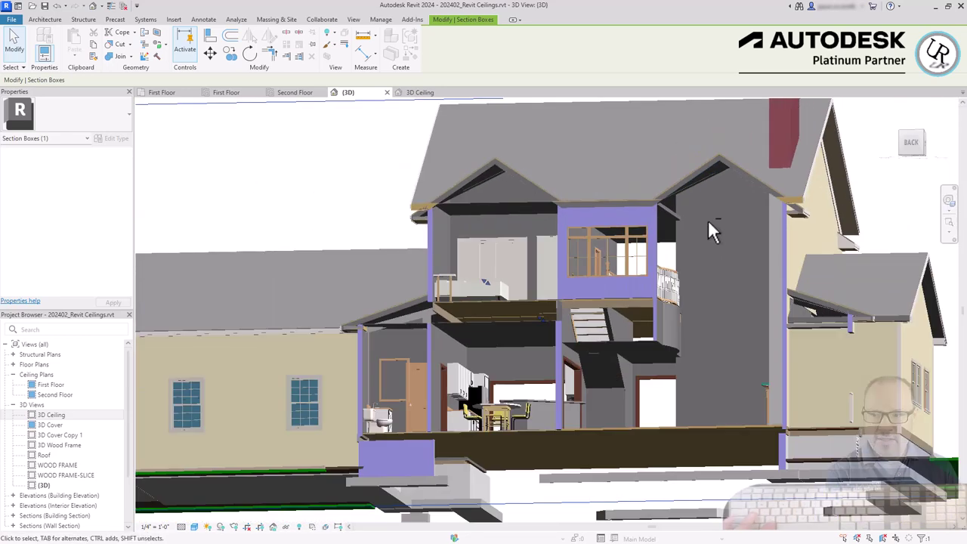
shift+middle_drag(708, 220, 732, 252)
click(274, 172)
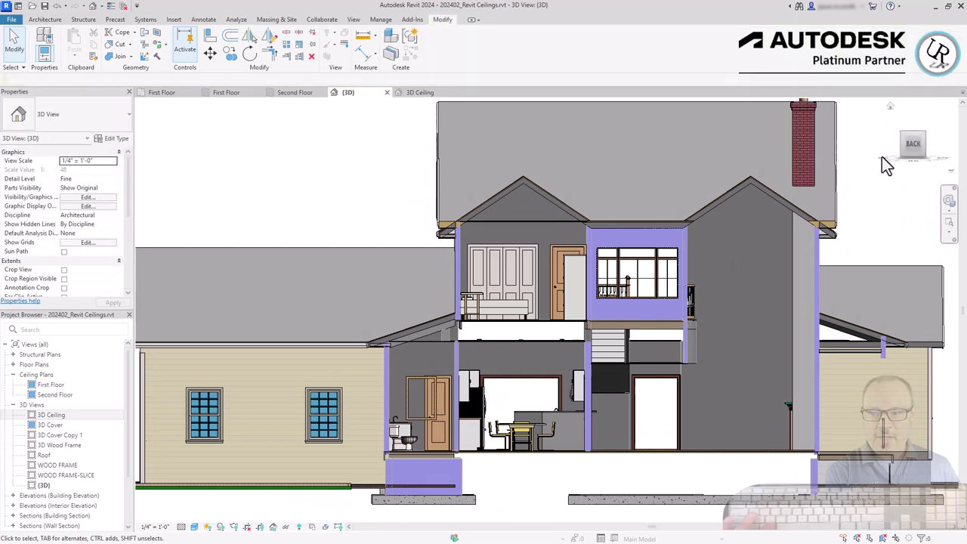
click(904, 151)
scroll(703, 305, up, 8)
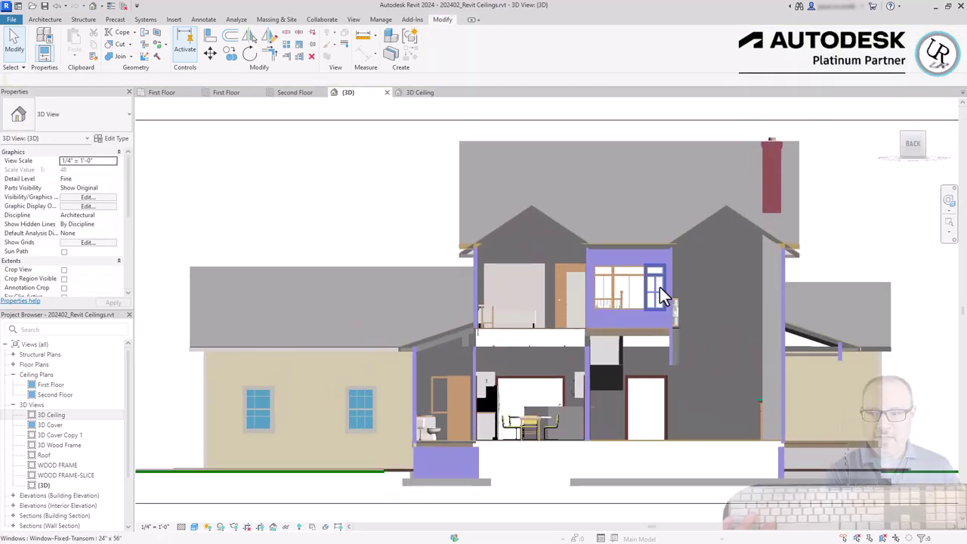
scroll(888, 291, down, 5)
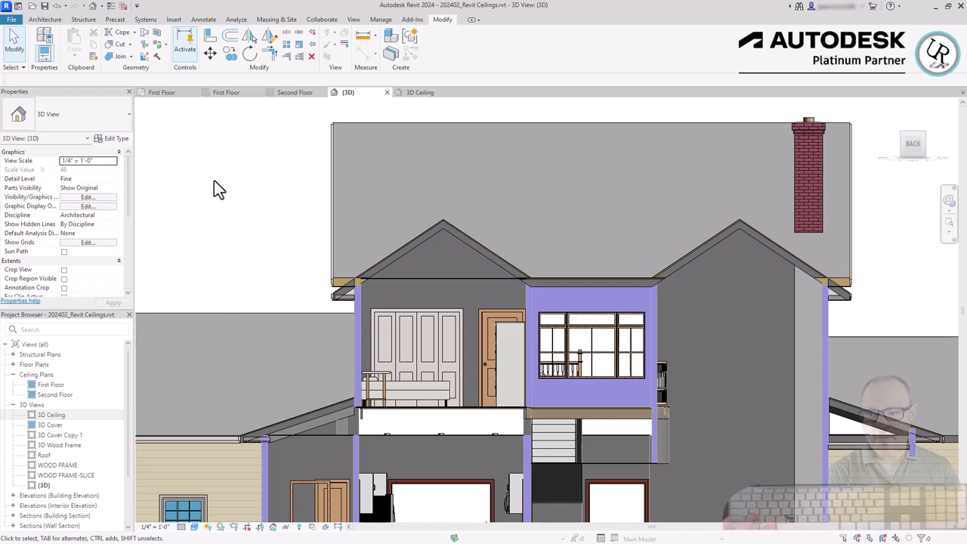
- Create a Model In-Place component in the Ceilings category named 'Living Room Ceiling'
click(44, 19)
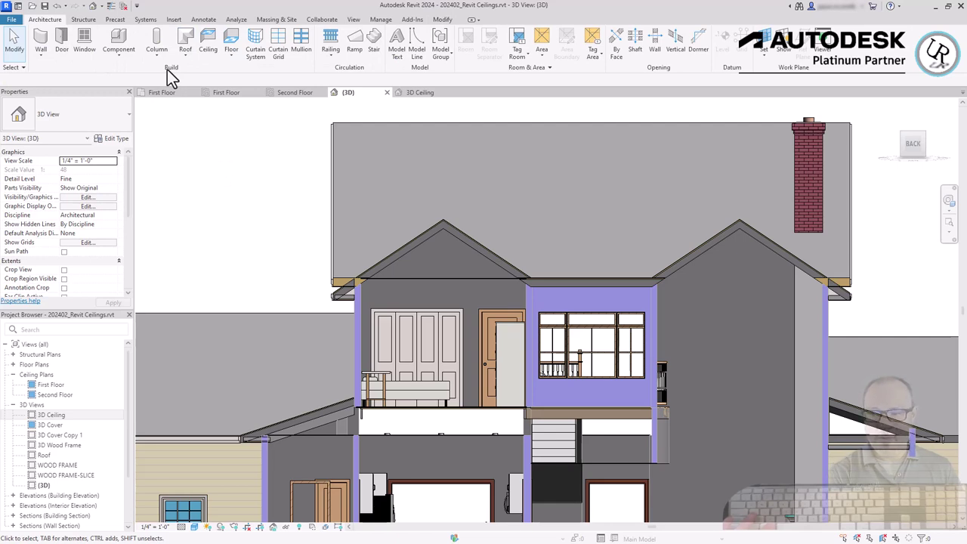
click(121, 57)
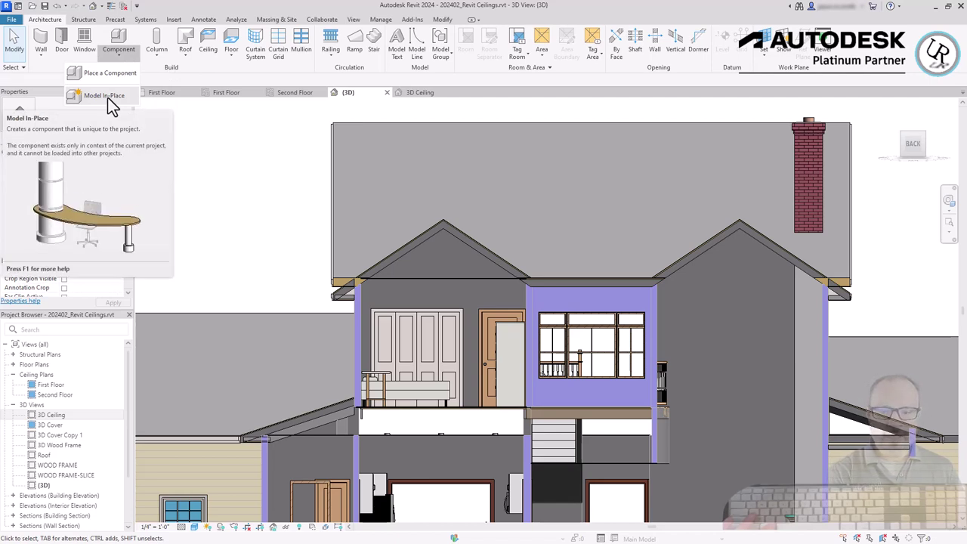
click(105, 95)
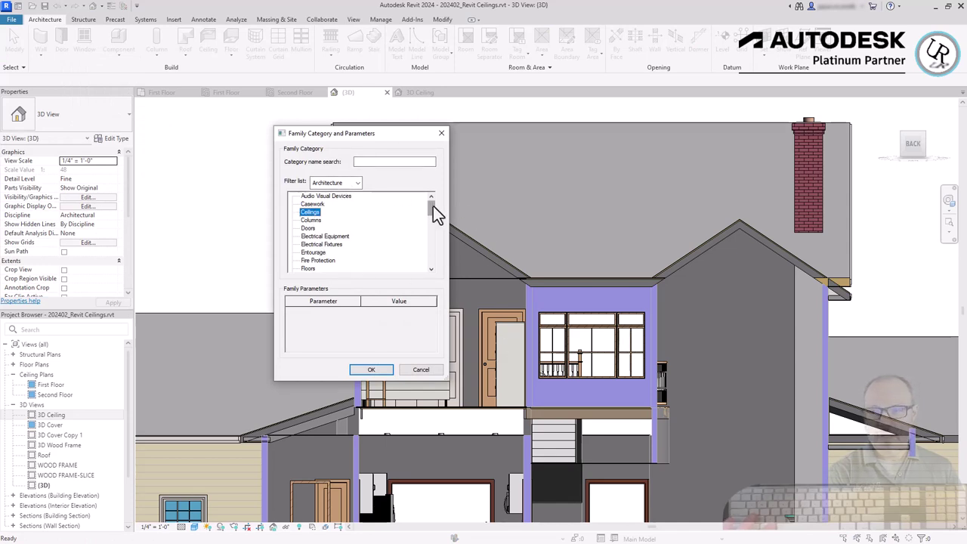
drag(433, 205, 455, 191)
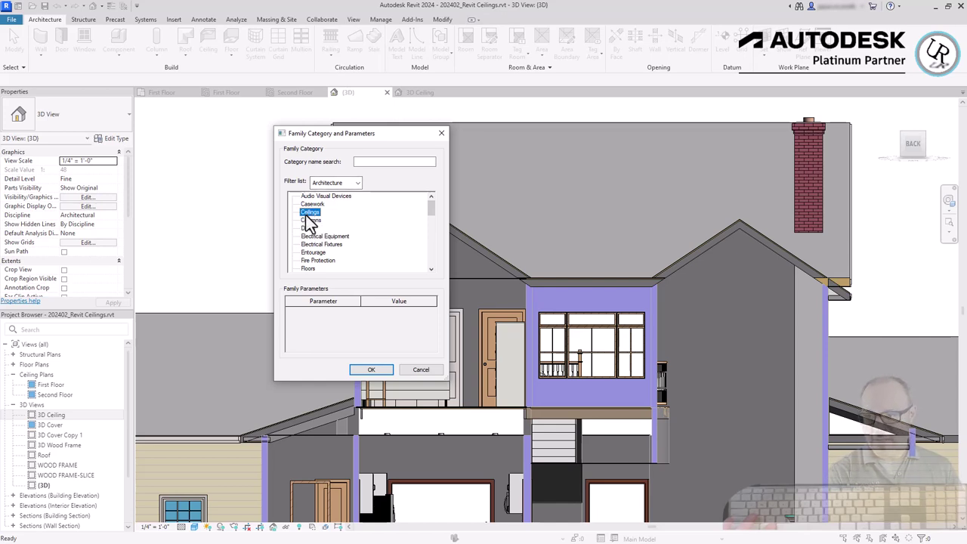
click(358, 372)
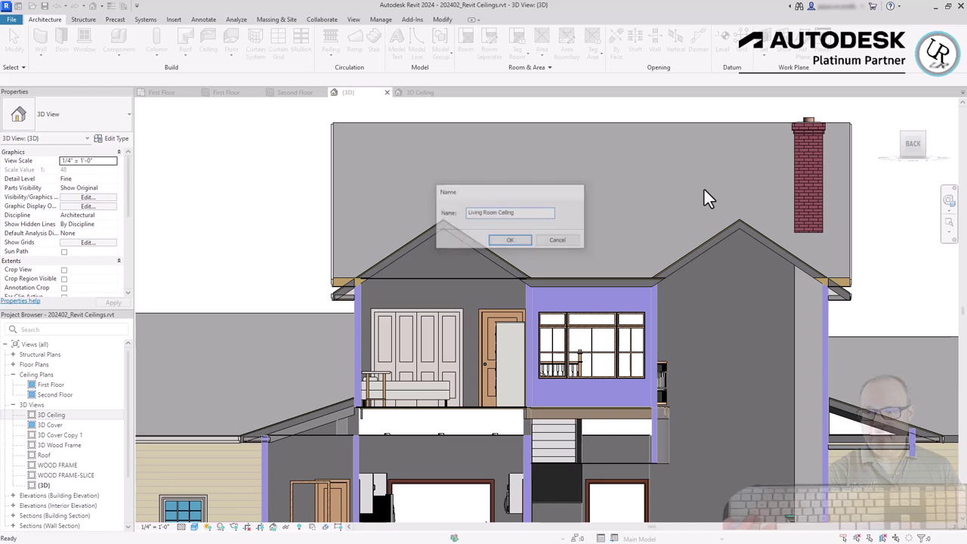
key(Return)
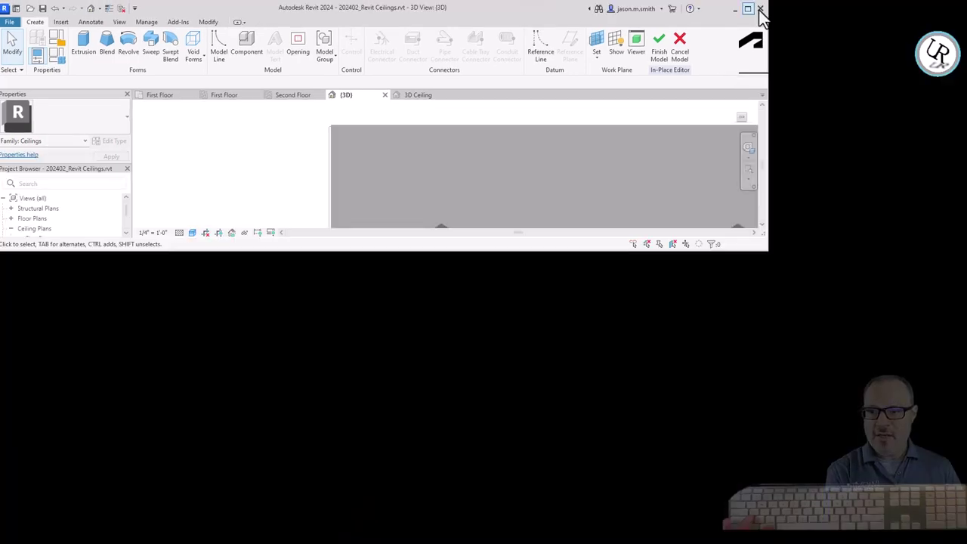
- Maximize the Revit window and zoom in on the rear roof gable
click(747, 9)
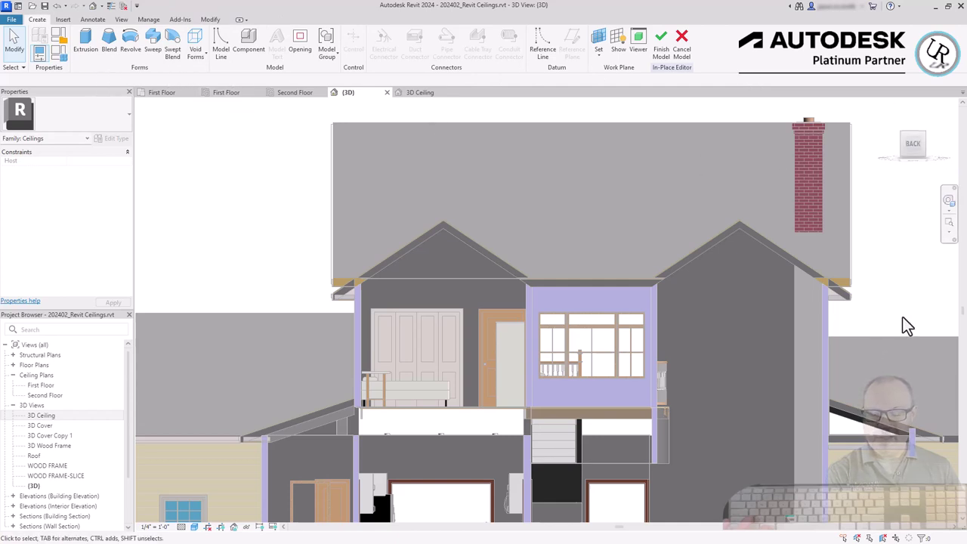
scroll(896, 312, up, 3)
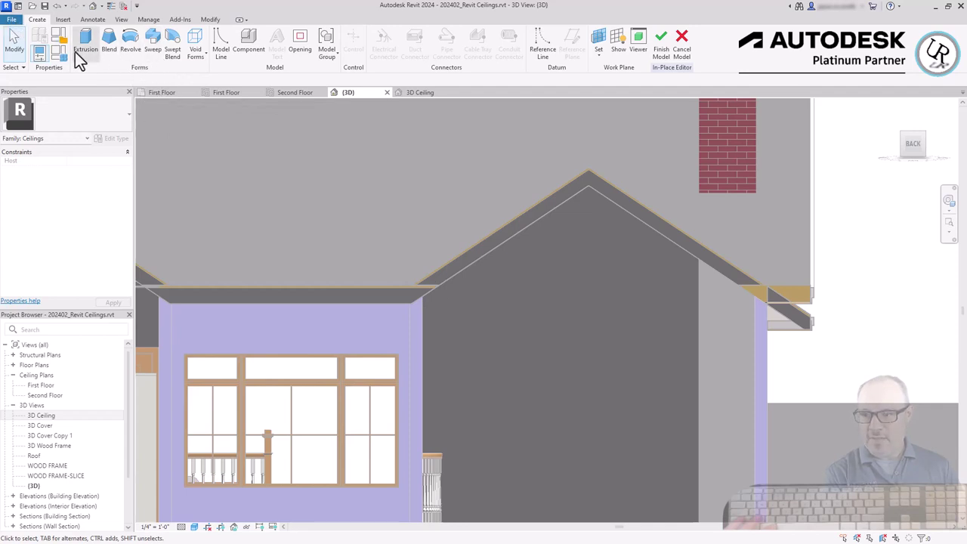
- Start an Extrusion sketch and show the current work plane while orbiting the house
click(85, 47)
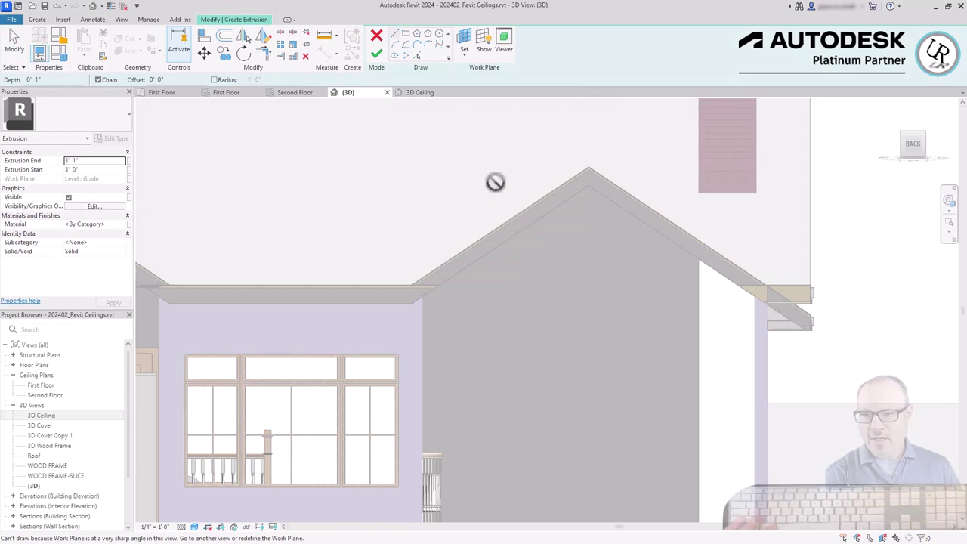
click(484, 47)
scroll(601, 219, down, 5)
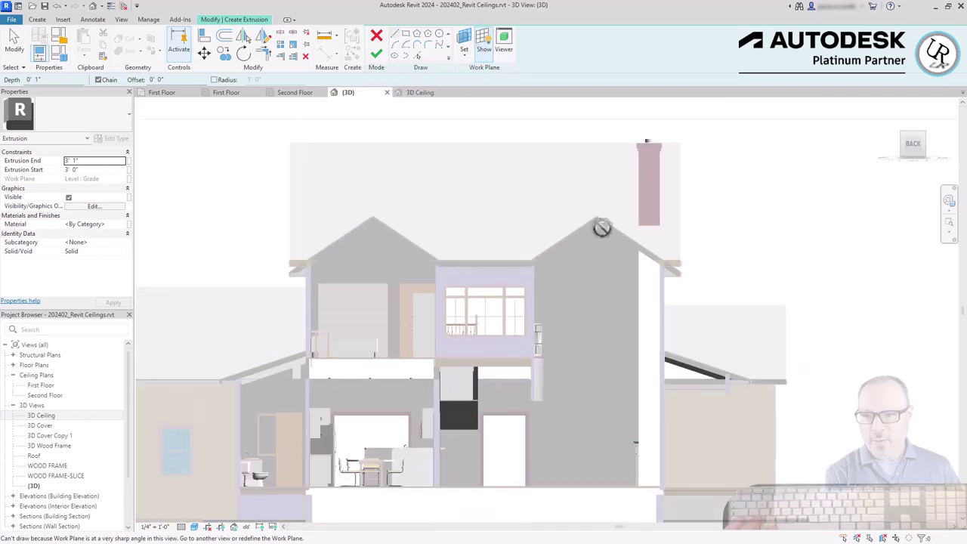
mouse_move(608, 226)
shift+middle_down()
mouse_move(559, 302)
mouse_move(518, 334)
mouse_move(516, 363)
mouse_move(672, 320)
mouse_move(626, 226)
shift+middle_up()
scroll(626, 226, up, 6)
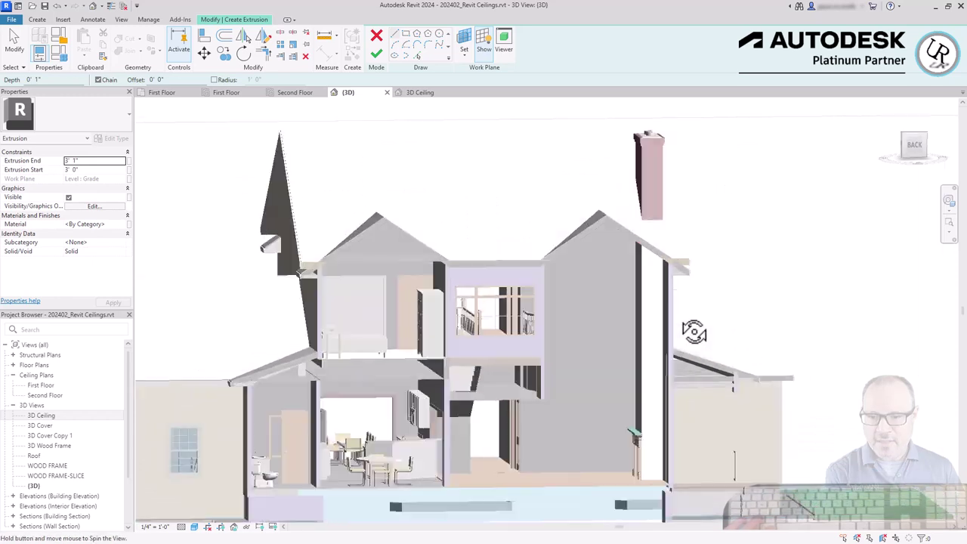
shift+middle_drag(695, 329, 551, 227)
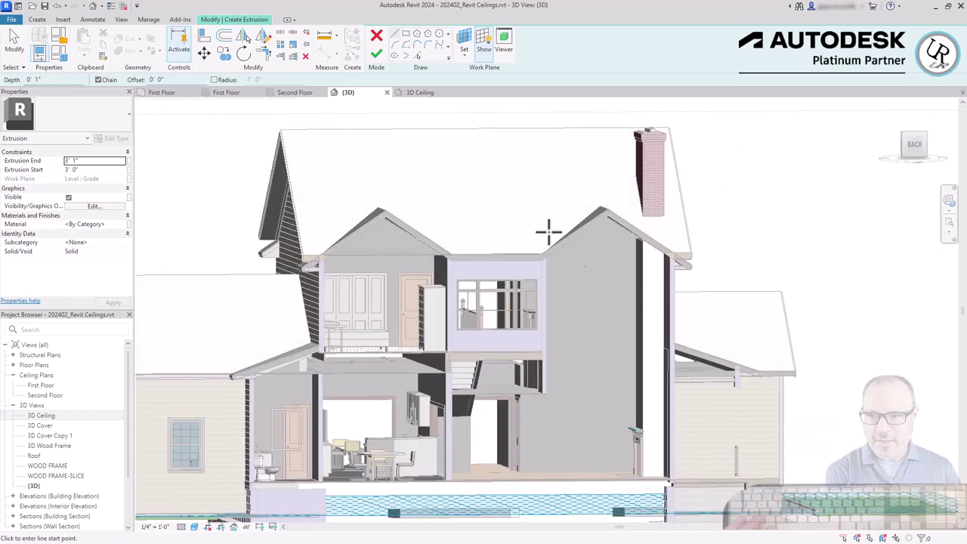
- Set the work plane by picking the interior wall face
click(466, 42)
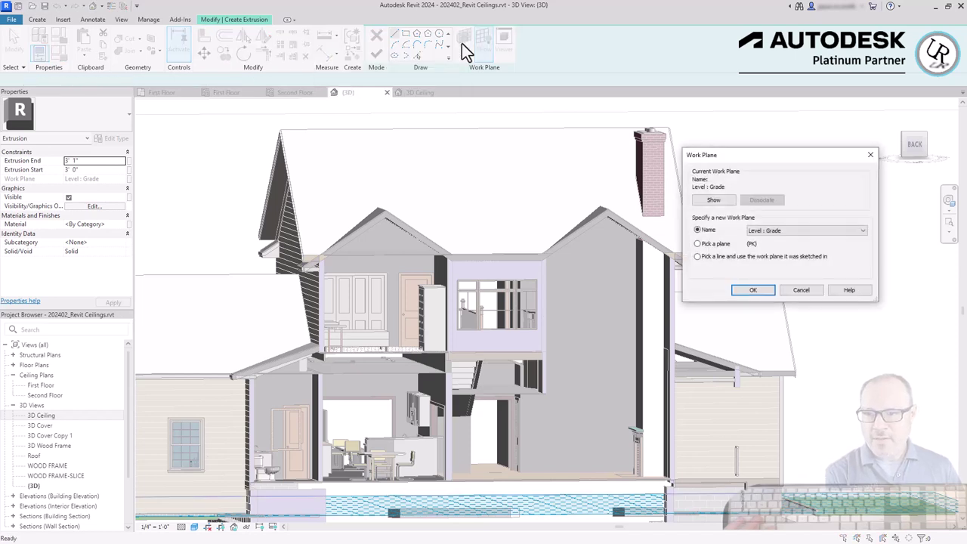
click(698, 244)
click(748, 289)
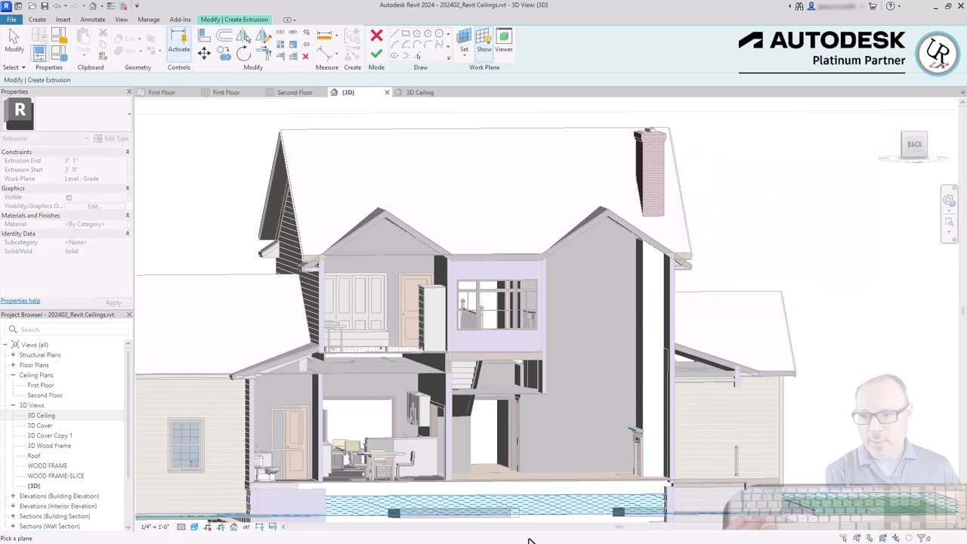
click(525, 457)
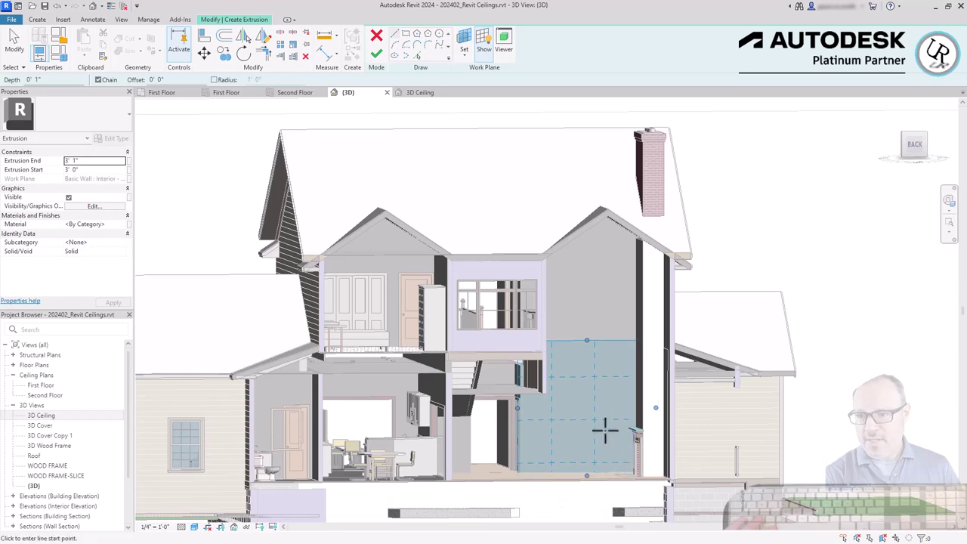
scroll(675, 414, up, 3)
scroll(421, 479, down, 4)
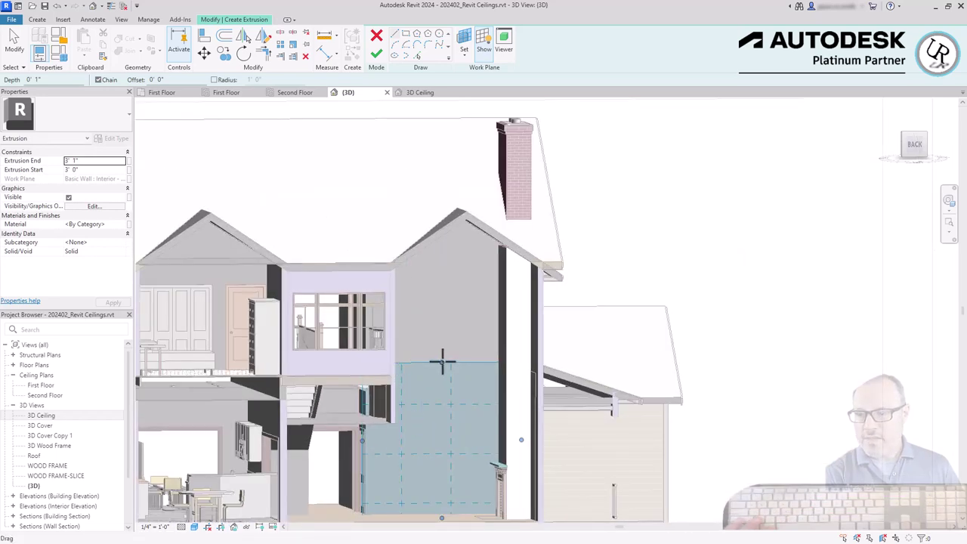
scroll(561, 367, up, 2)
- Check the work plane grid from the back view, then hide the work plane display
click(565, 334)
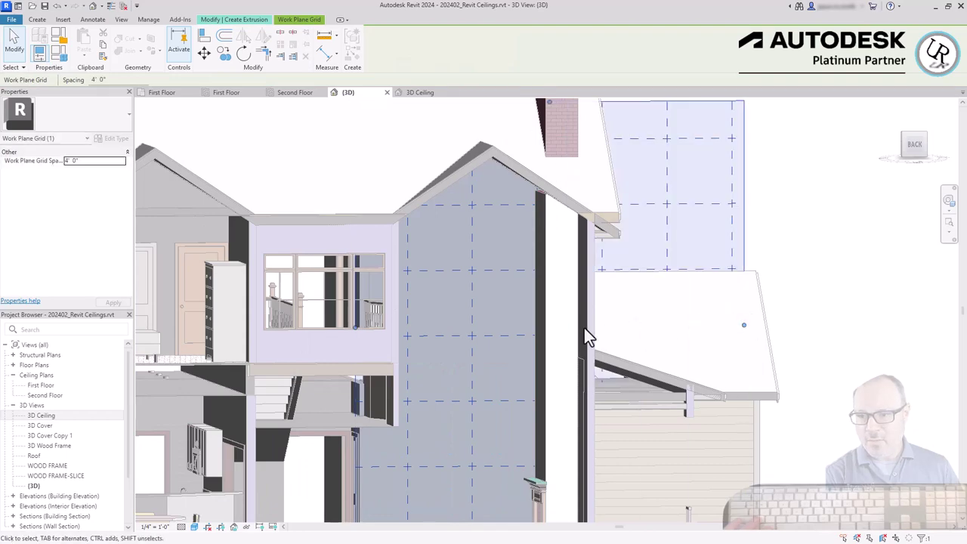
scroll(544, 410, down, 4)
shift+middle_drag(544, 410, 602, 425)
scroll(565, 371, up, 5)
shift+middle_drag(565, 371, 499, 380)
scroll(505, 355, down, 5)
click(912, 147)
scroll(518, 233, up, 3)
scroll(458, 171, up, 3)
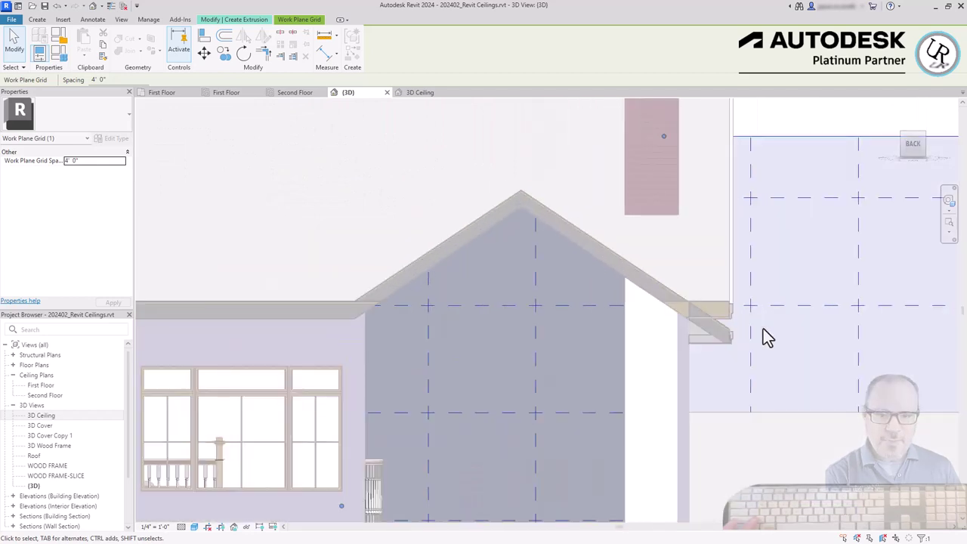
key(Escape)
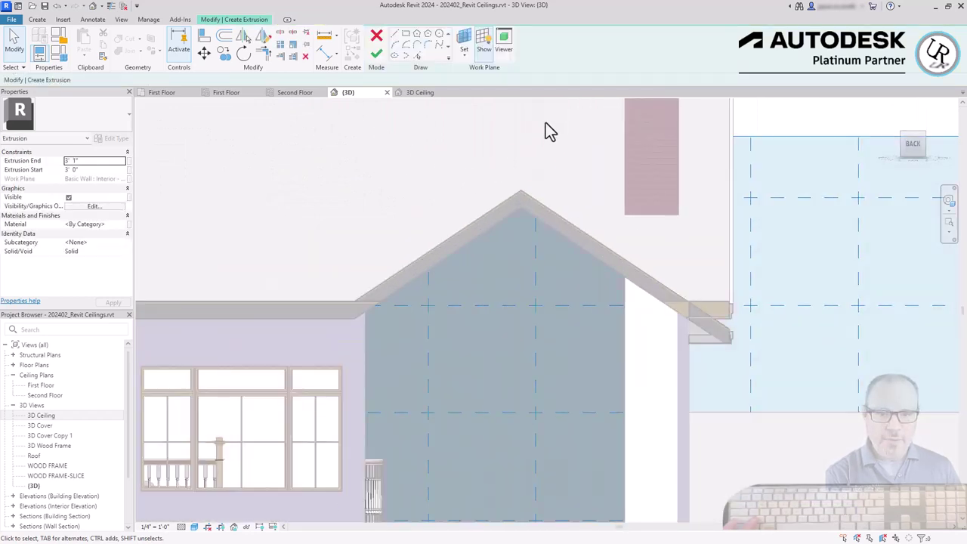
click(486, 52)
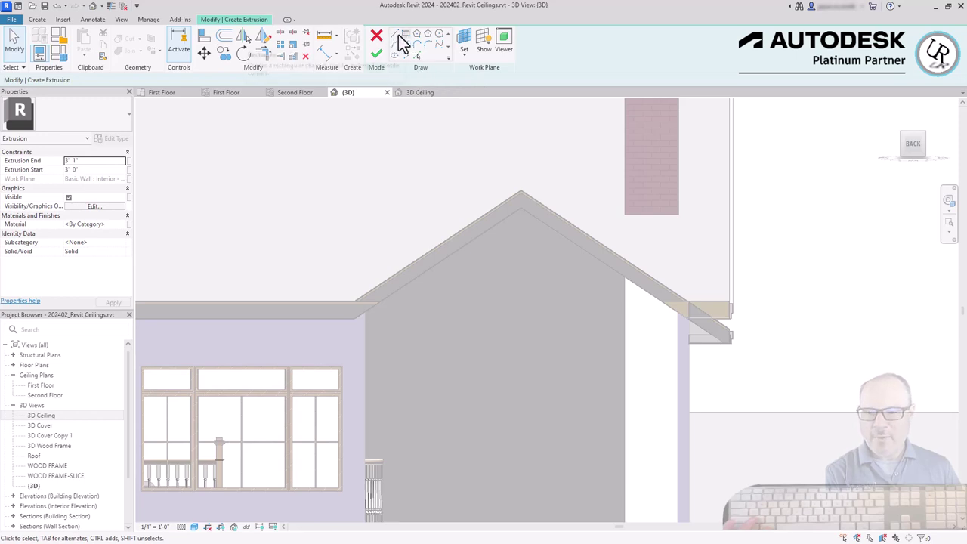
- Pick Lines along both roof edges and both wall edges of the gable
click(419, 54)
scroll(387, 283, up, 2)
click(429, 289)
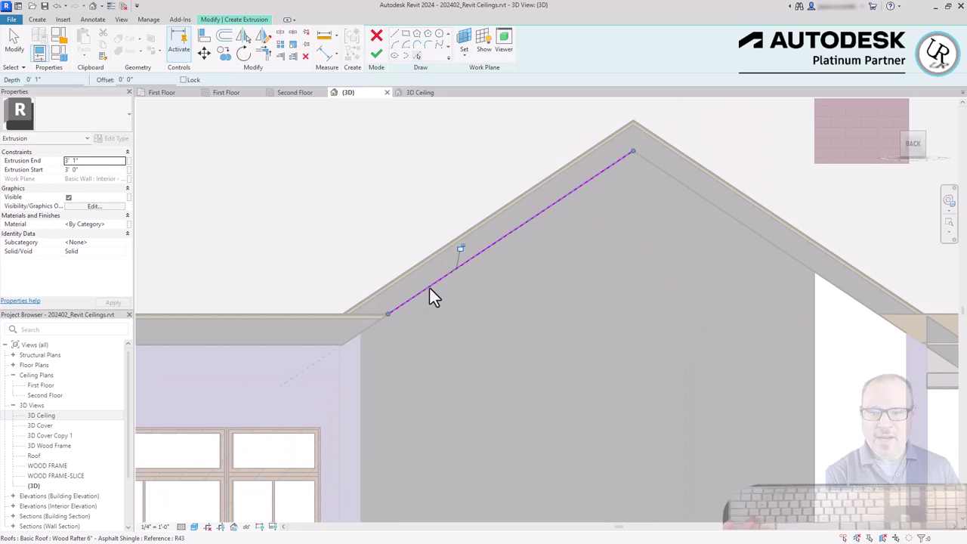
click(719, 214)
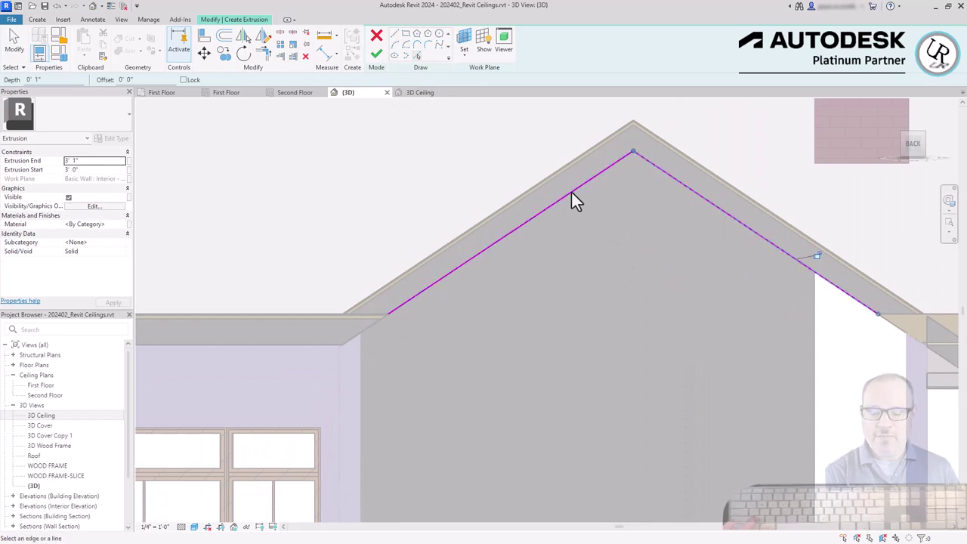
click(362, 384)
click(903, 389)
key(Escape)
- Trim/Extend the wall and roof lines to corners at both eaves
click(359, 374)
click(410, 299)
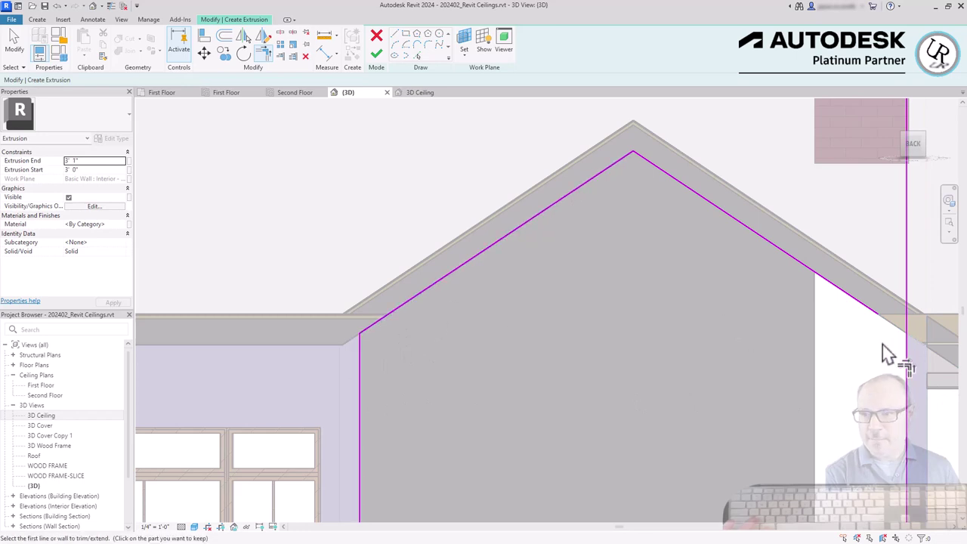
click(905, 349)
key(Escape)
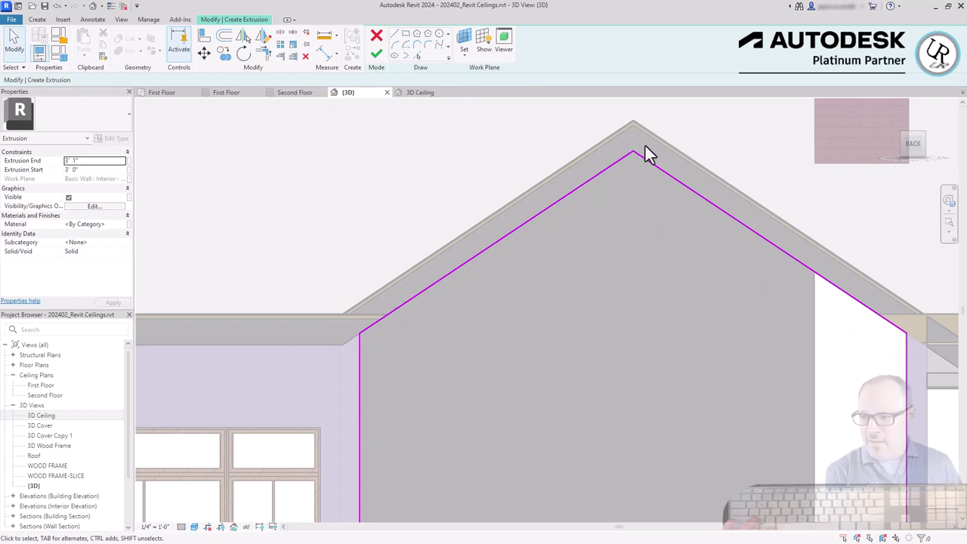
- Pick offset lines 1" below the left and right roof edges
click(421, 56)
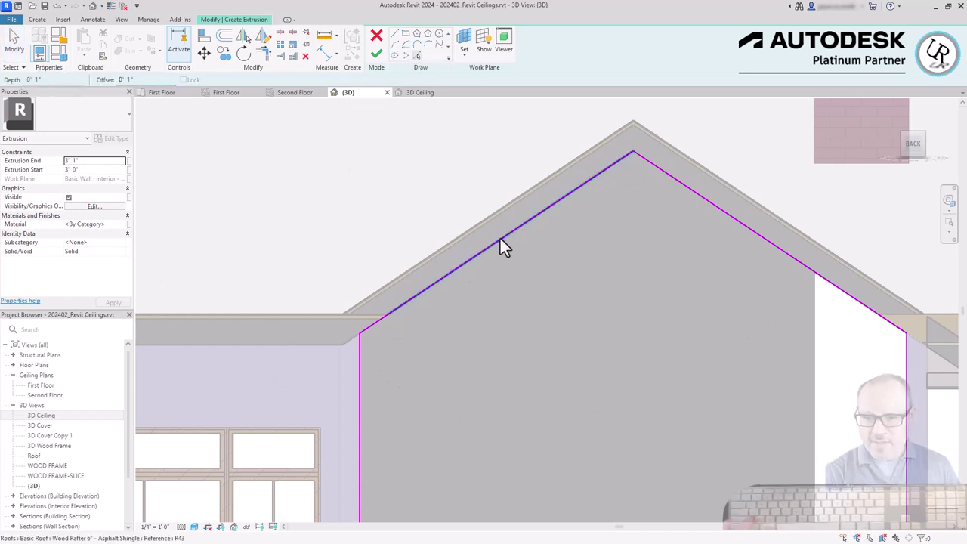
scroll(448, 301, up, 4)
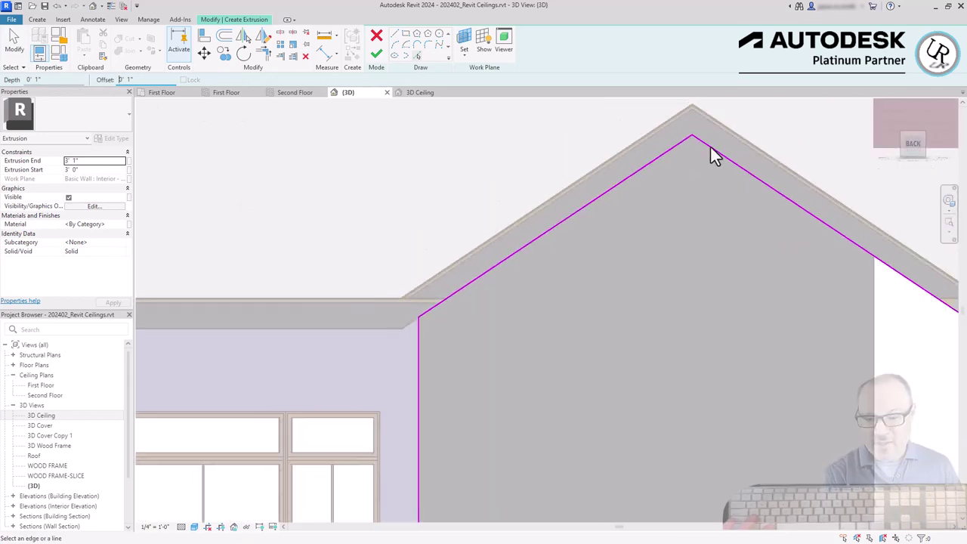
scroll(642, 195, up, 2)
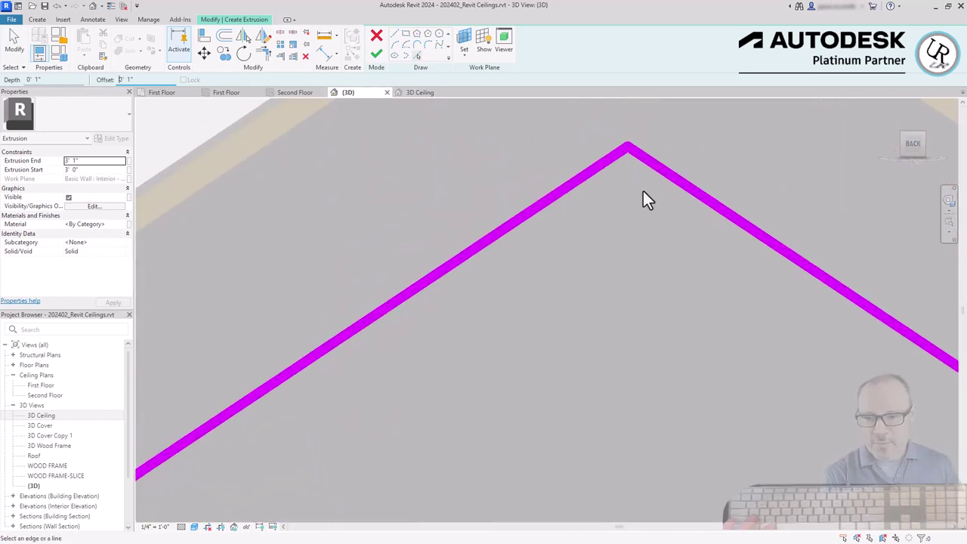
click(595, 170)
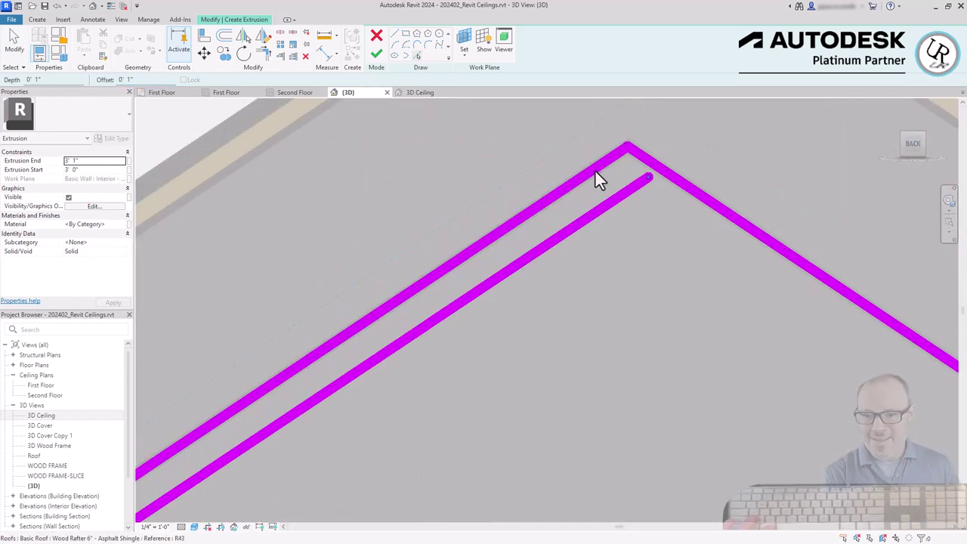
click(728, 213)
scroll(595, 235, down, 3)
shift+middle_drag(596, 244, 571, 318)
key(Escape)
scroll(296, 359, up, 5)
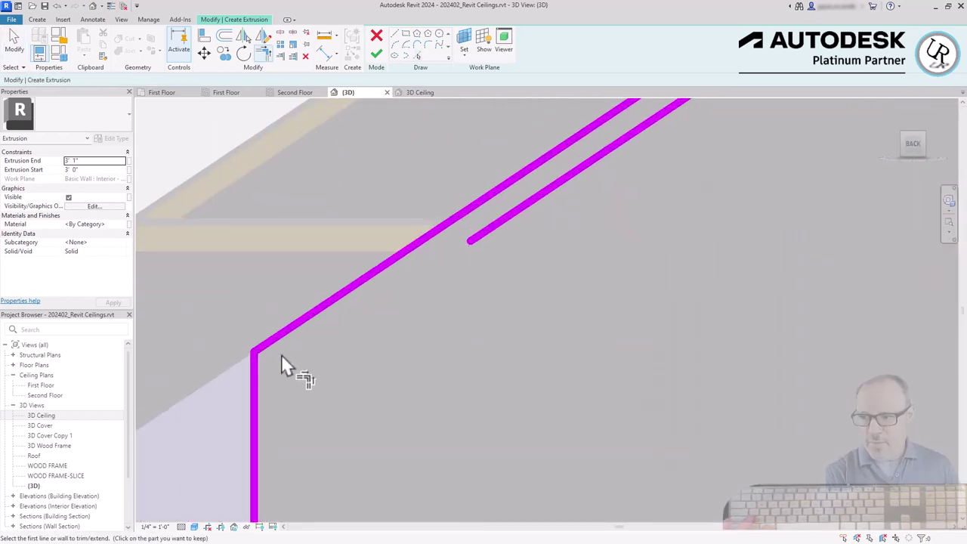
- Trim the offset lines to corners at both eaves, closing the strip
click(483, 235)
click(253, 362)
scroll(193, 283, down, 3)
scroll(193, 283, down, 3)
scroll(522, 367, up, 5)
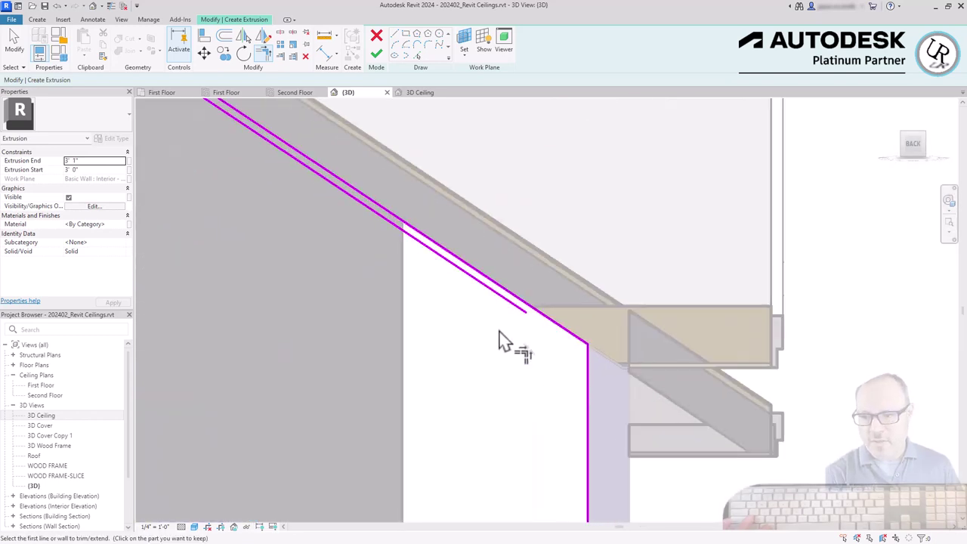
click(529, 317)
scroll(619, 367, up, 3)
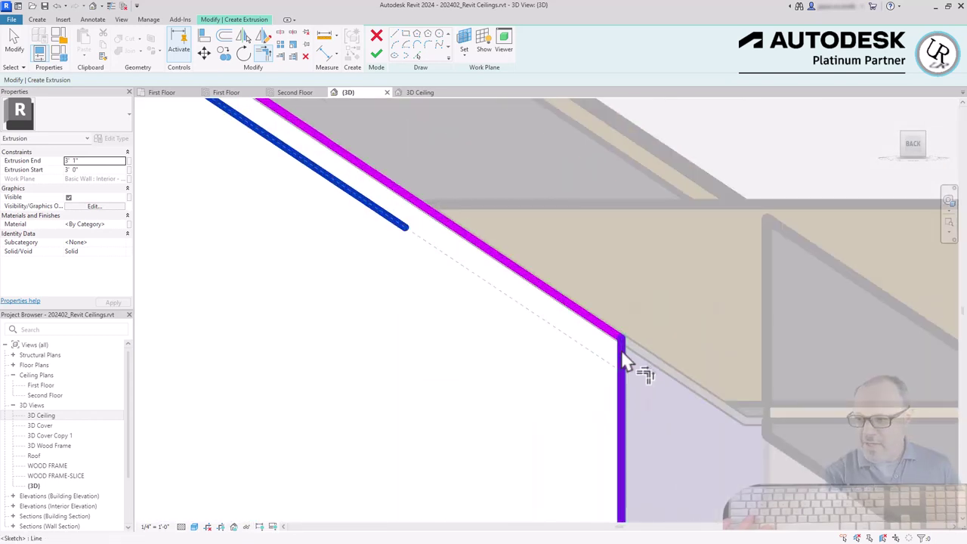
click(626, 371)
scroll(763, 440, down, 1)
scroll(763, 442, down, 3)
key(Escape)
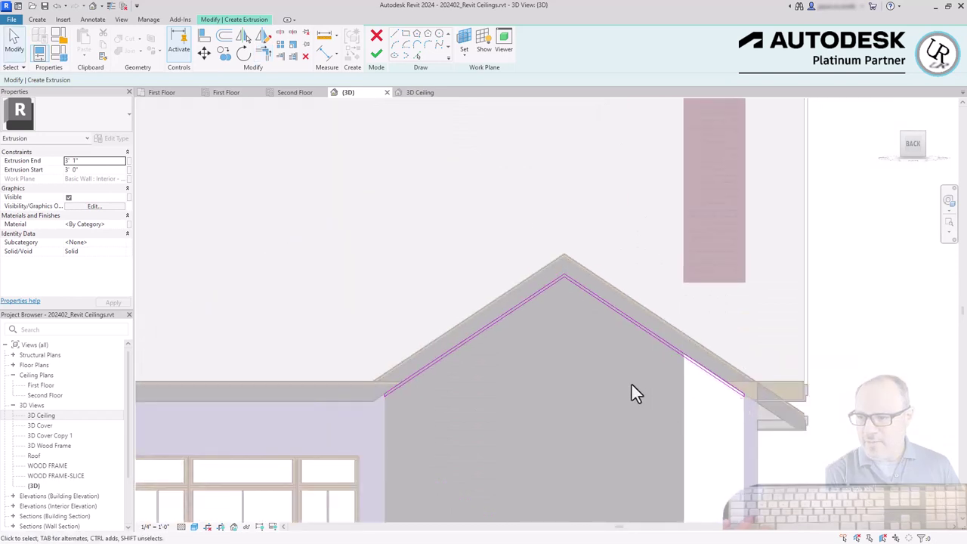
- Set Extrusion Start to 0' 0" and End to 10' 0", then finish the sketch
scroll(634, 379, up, 3)
scroll(569, 280, down, 3)
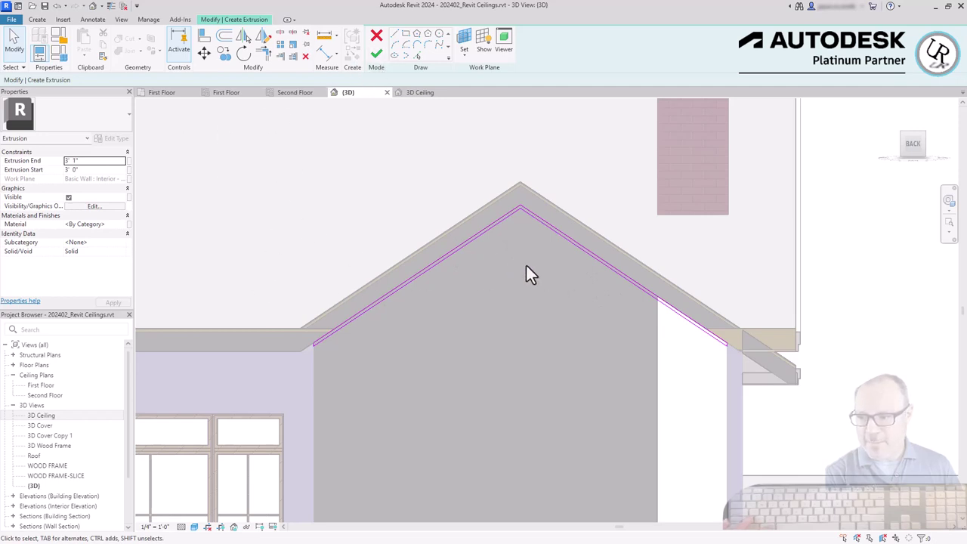
text(0)
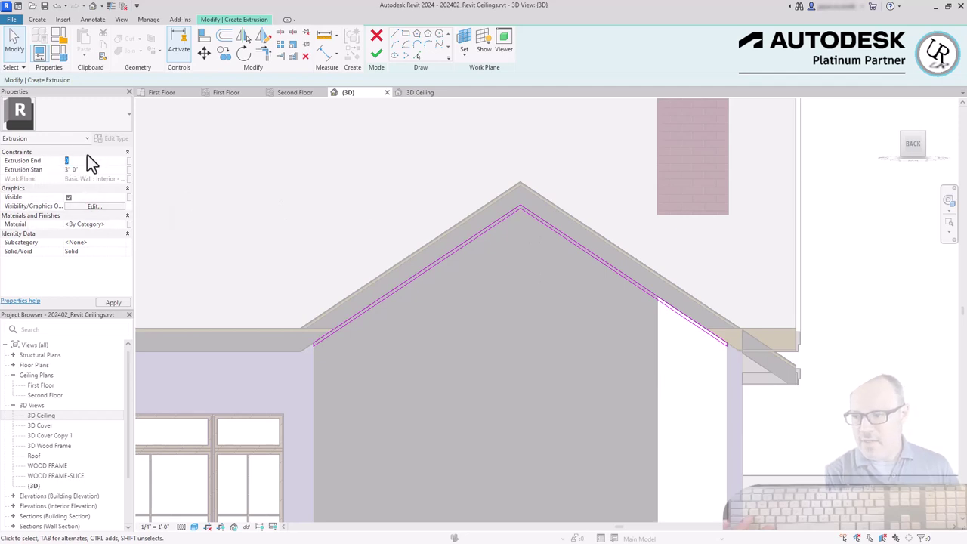
text(0)
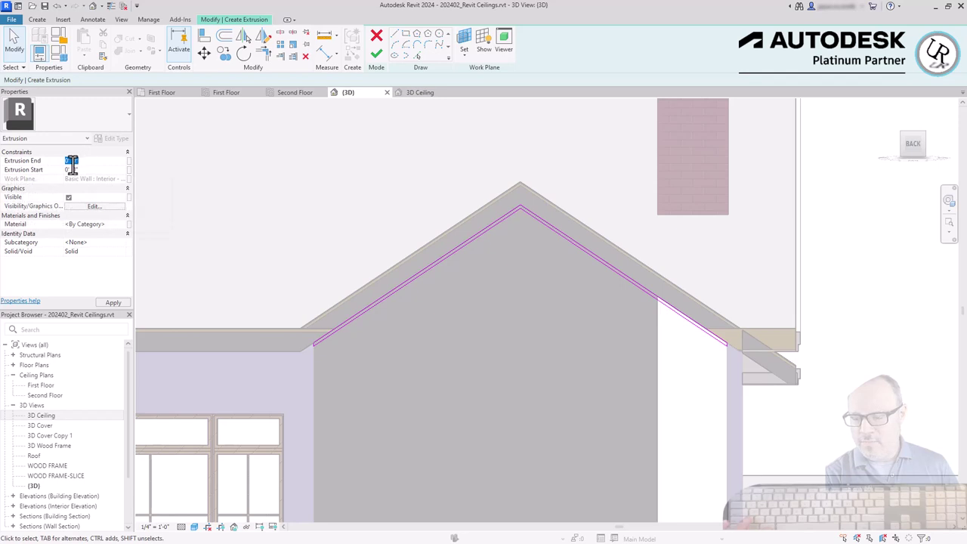
text(10)
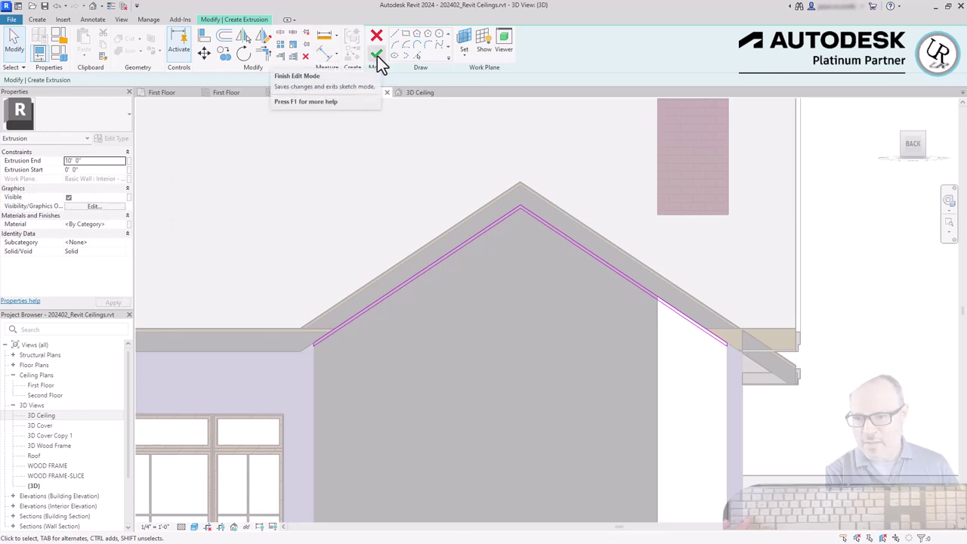
click(378, 59)
- Orbit around the new ceiling extrusion and select it
mouse_move(670, 410)
shift+middle_down()
mouse_move(694, 368)
mouse_move(677, 355)
shift+middle_up()
shift+middle_drag(646, 309, 667, 273)
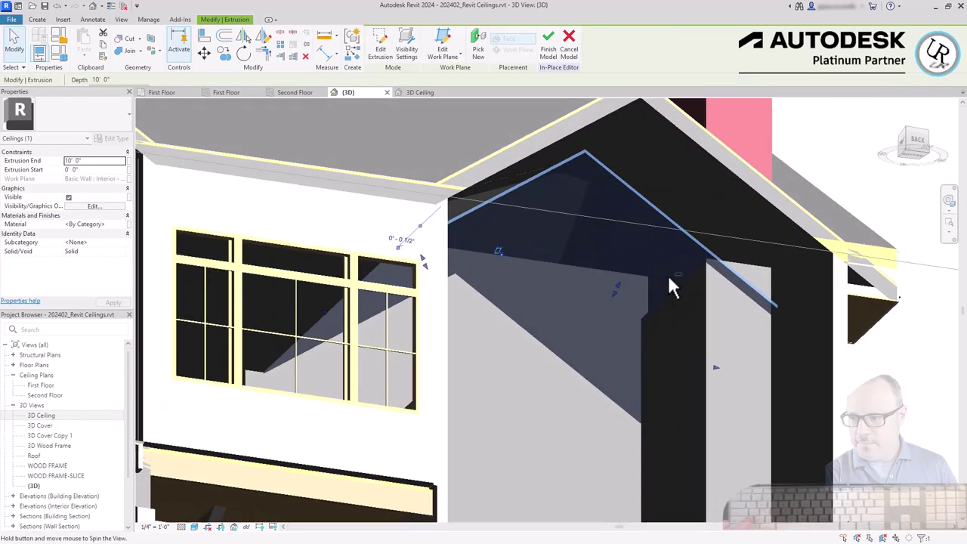
click(675, 323)
click(674, 217)
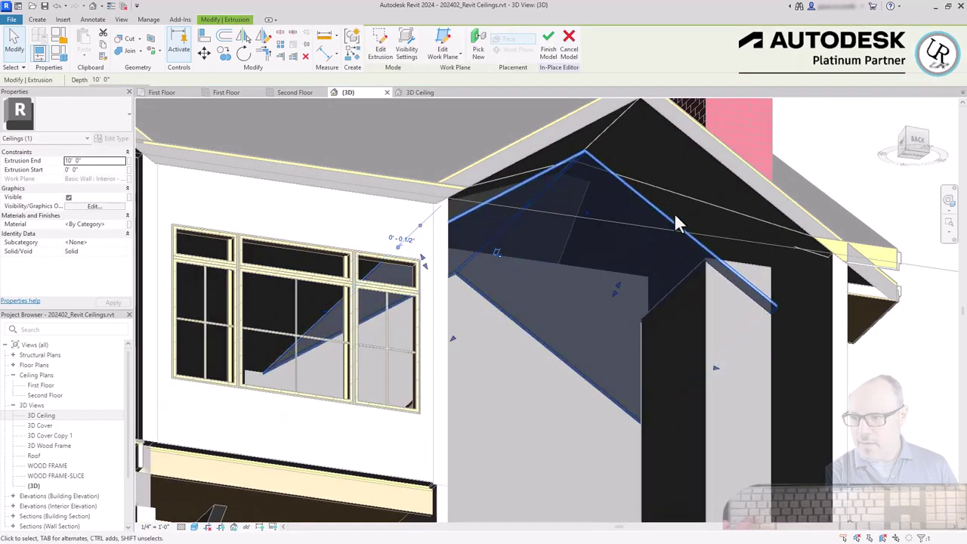
- Drag the ceiling extrusion's end handle to deepen it to about 12' 4"
shift+middle_drag(625, 219, 273, 313)
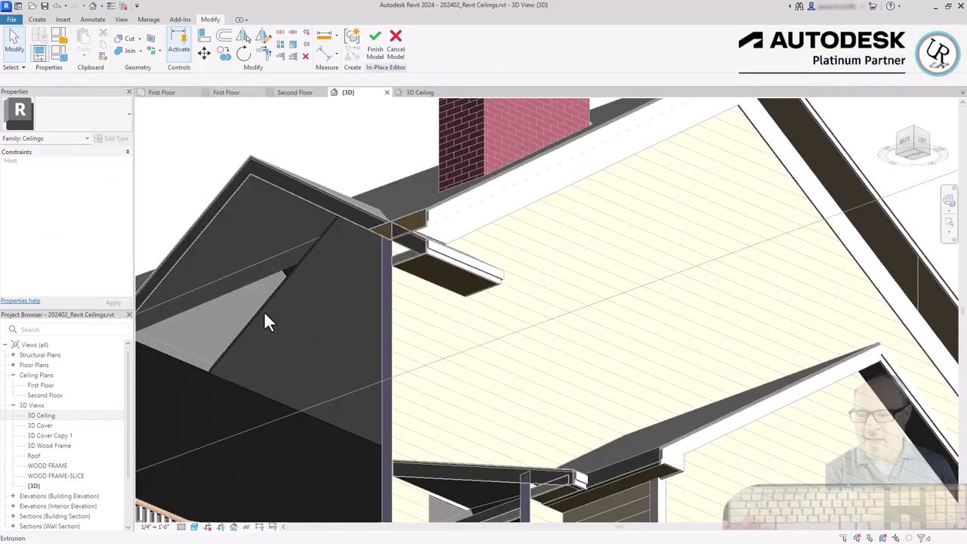
click(262, 310)
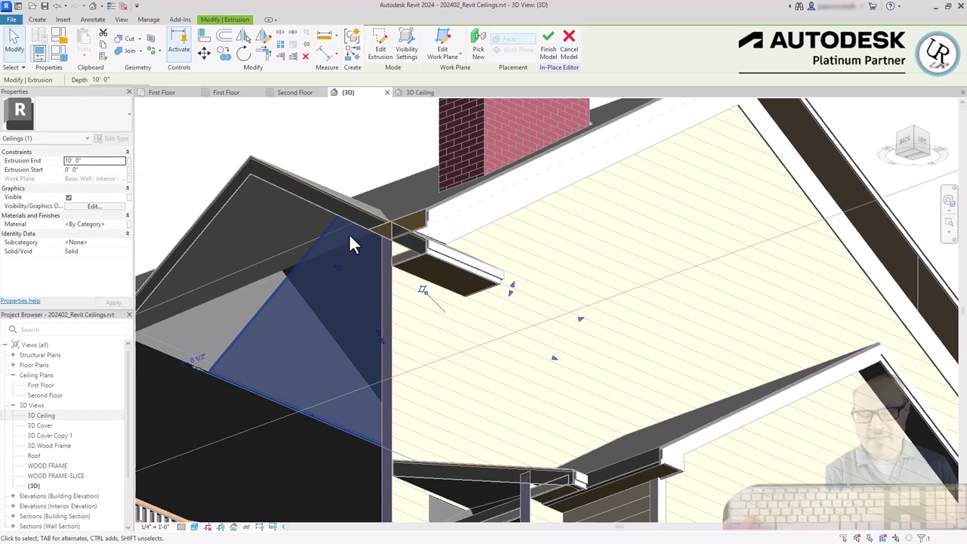
key(Escape)
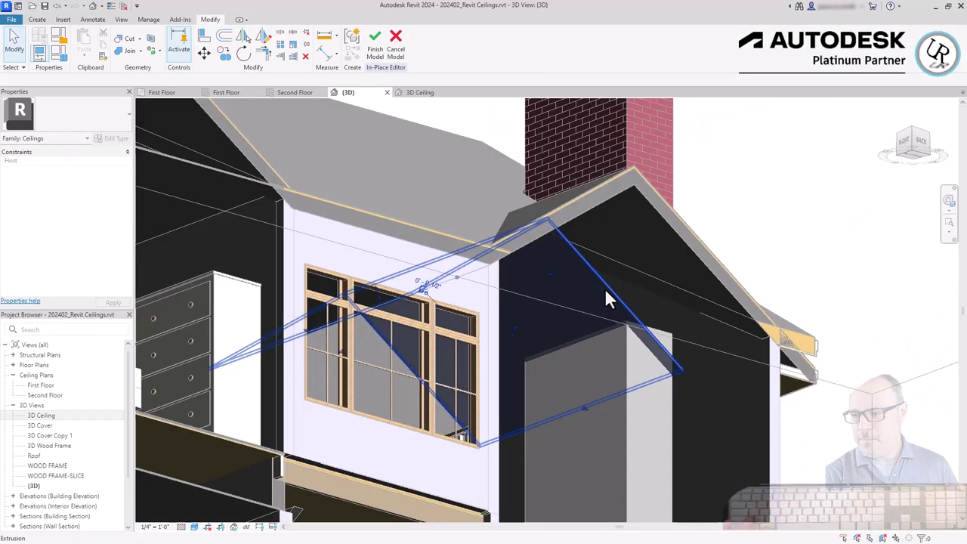
click(604, 288)
shift+middle_drag(632, 283, 518, 309)
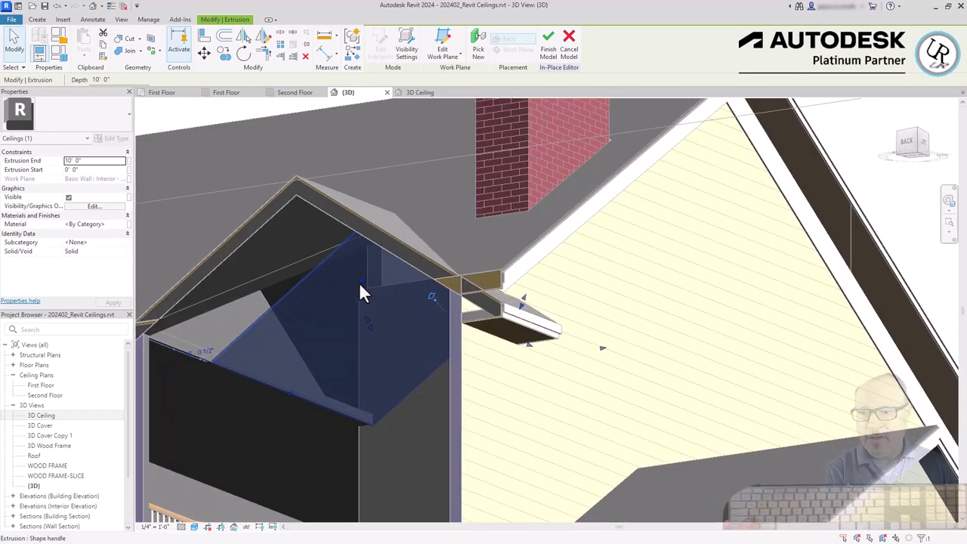
drag(360, 282, 308, 266)
shift+middle_drag(308, 266, 755, 305)
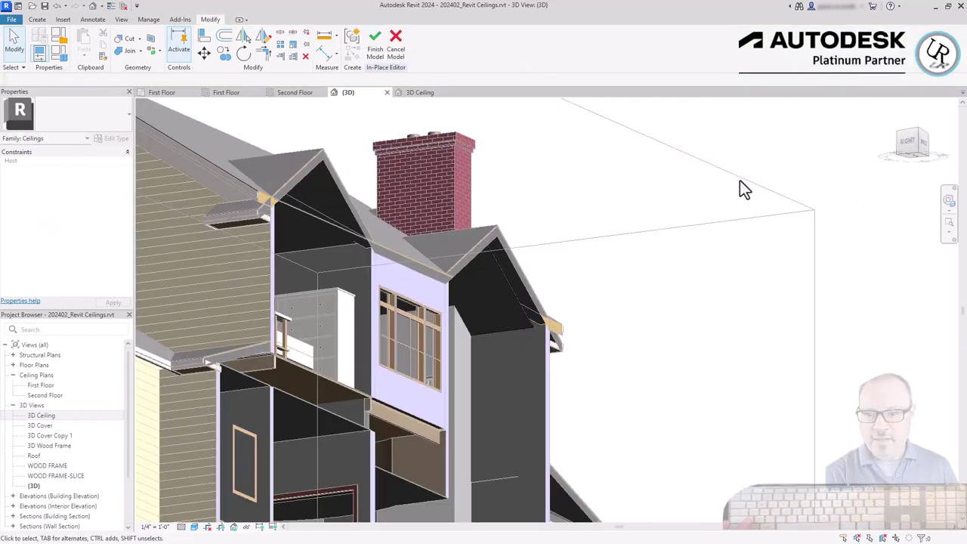
scroll(434, 215, down, 5)
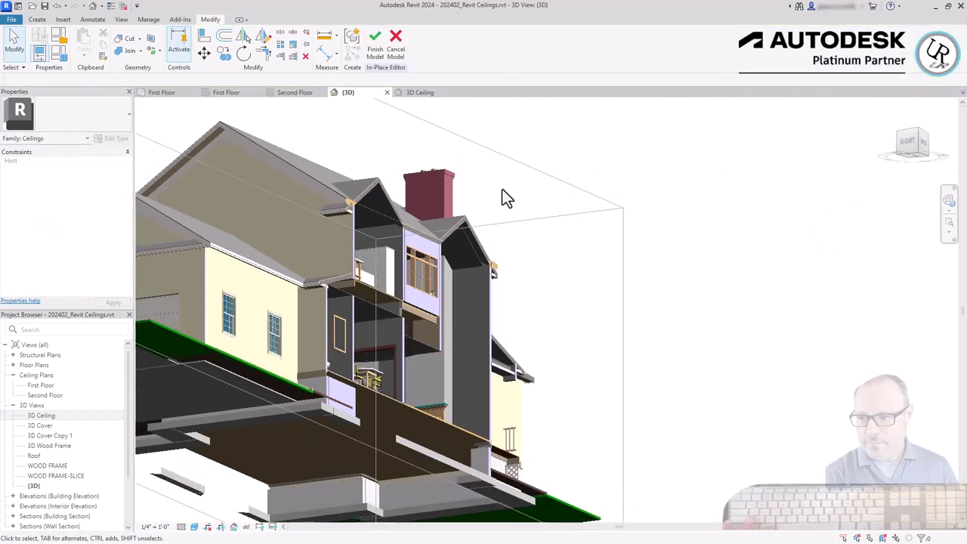
scroll(524, 189, up, 1)
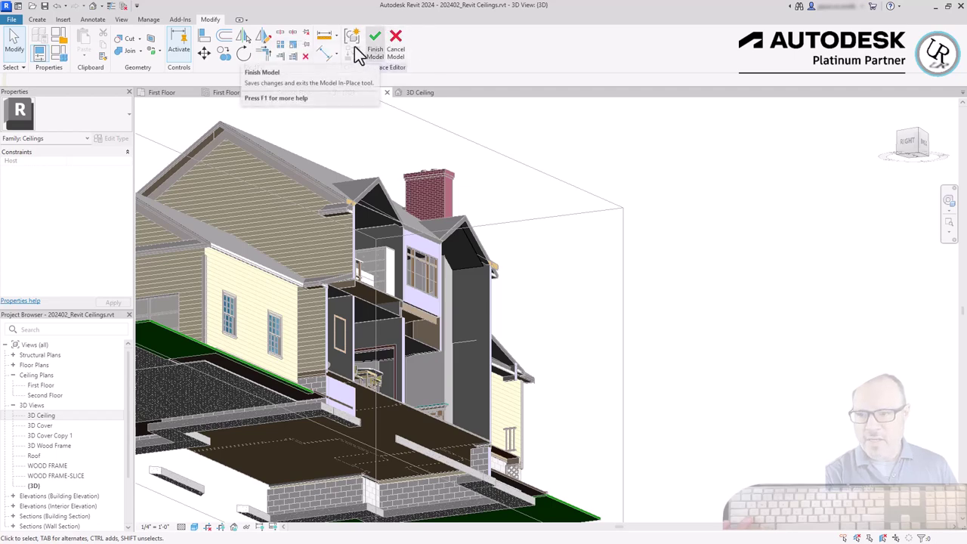
- Finish the in-place model and pull the section box's left face out past the porch
click(376, 53)
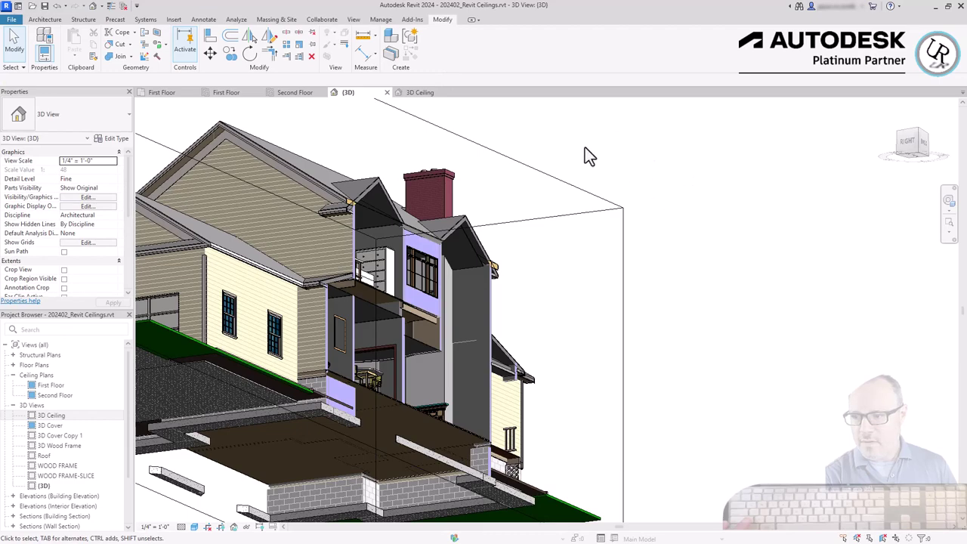
click(559, 194)
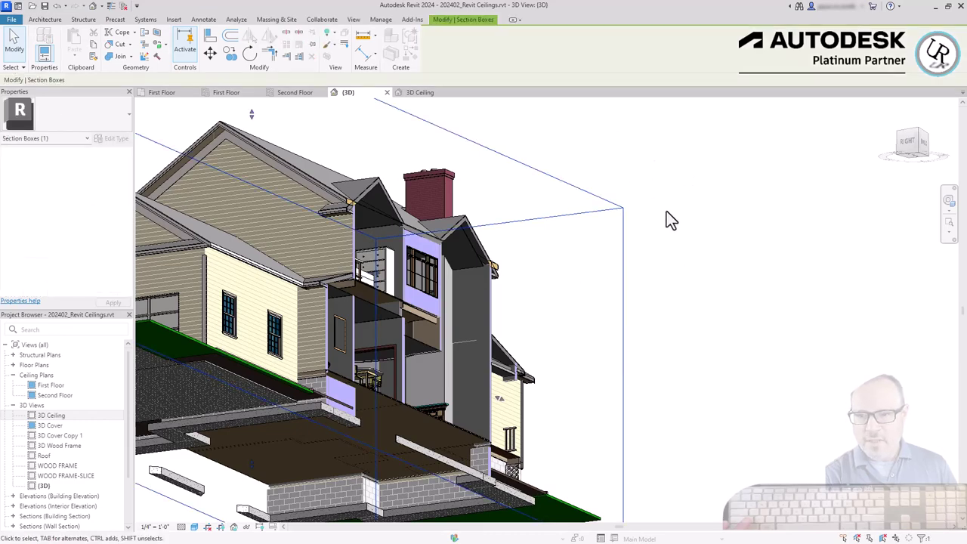
shift+middle_drag(664, 213, 221, 285)
drag(221, 278, 158, 294)
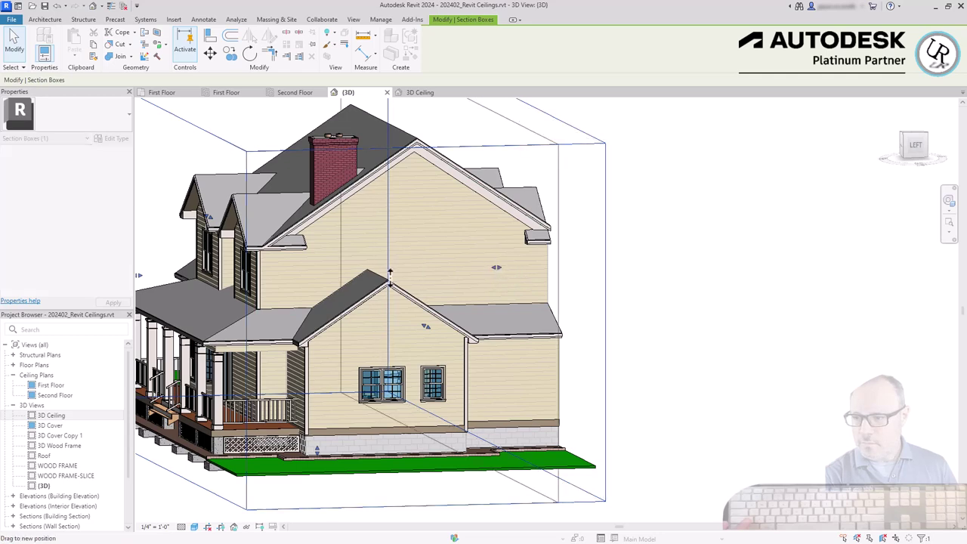
shift+middle_drag(497, 273, 389, 355)
- Select and inspect the sloped living room ceiling and the adjacent exterior wall
scroll(408, 302, down, 3)
scroll(266, 272, up, 10)
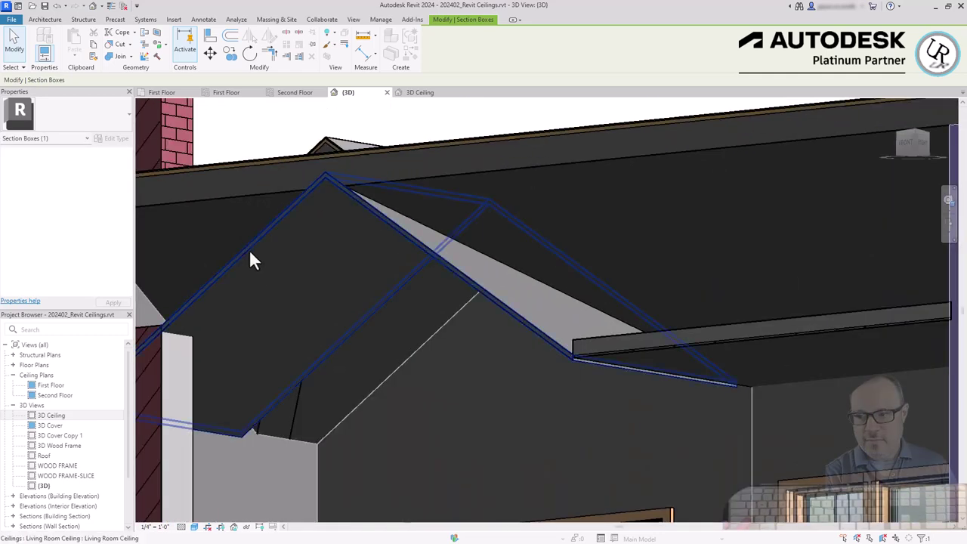
click(250, 257)
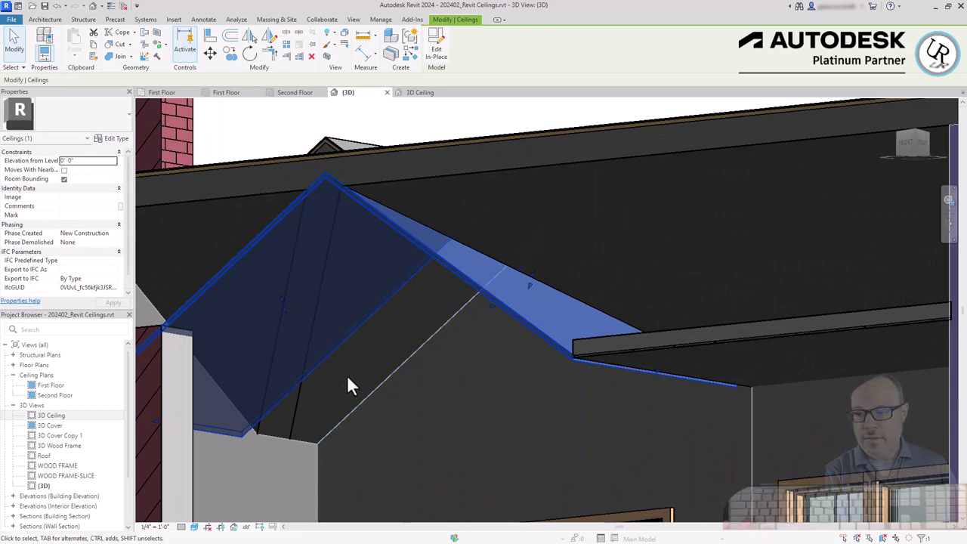
shift+middle_drag(346, 385, 388, 252)
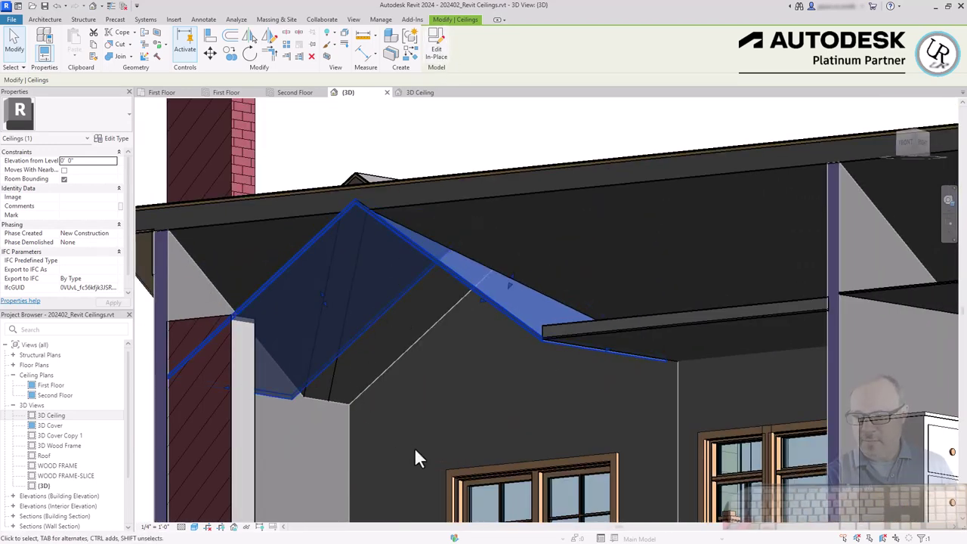
key(Escape)
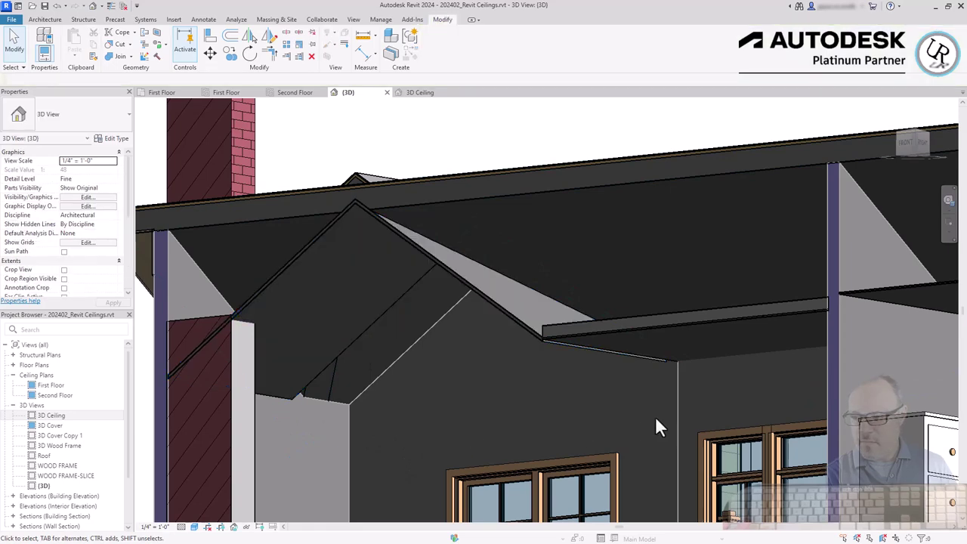
click(440, 412)
click(574, 121)
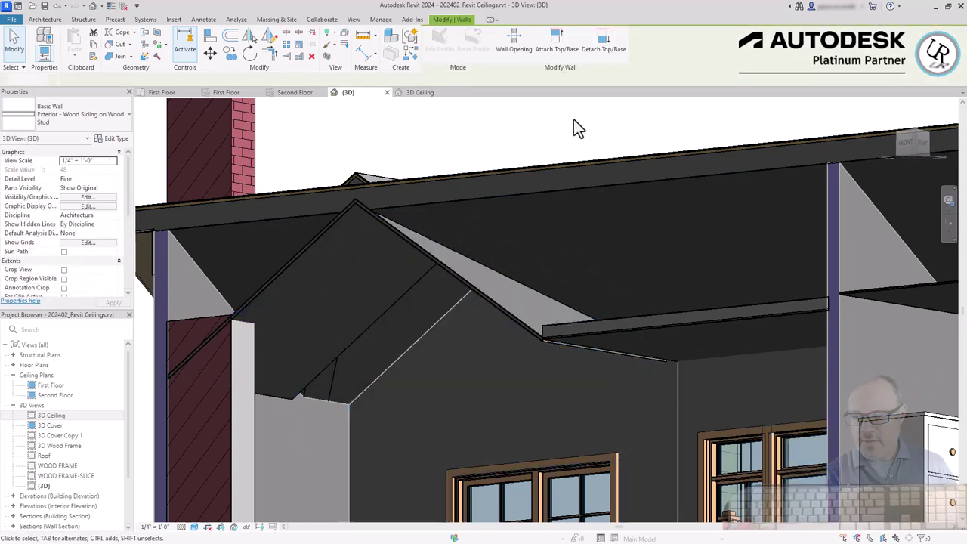
- Reselect the ceiling, orbit inside toward the stairs, and start Align with AL
click(387, 304)
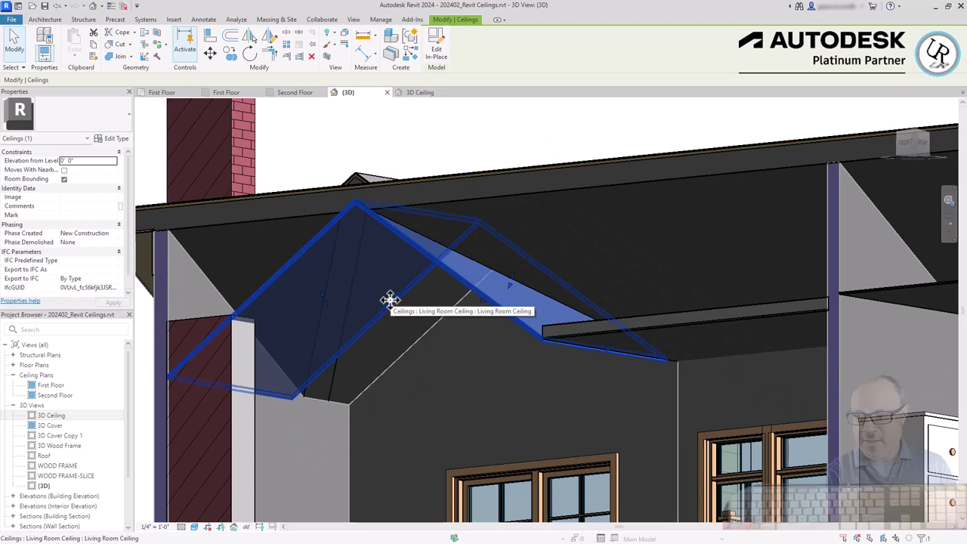
shift+middle_drag(390, 294, 384, 220)
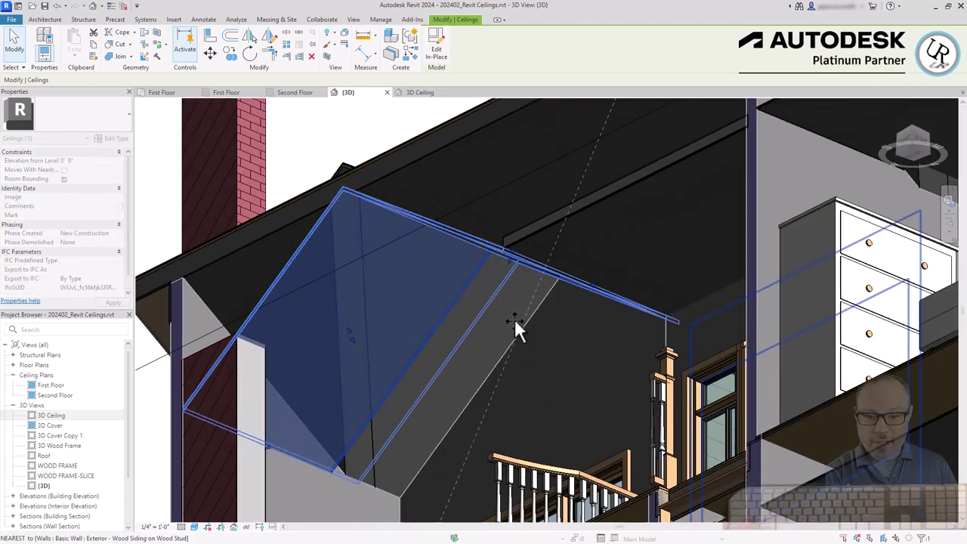
mouse_move(507, 320)
mouse_down()
mouse_move(499, 322)
mouse_move(509, 323)
mouse_up()
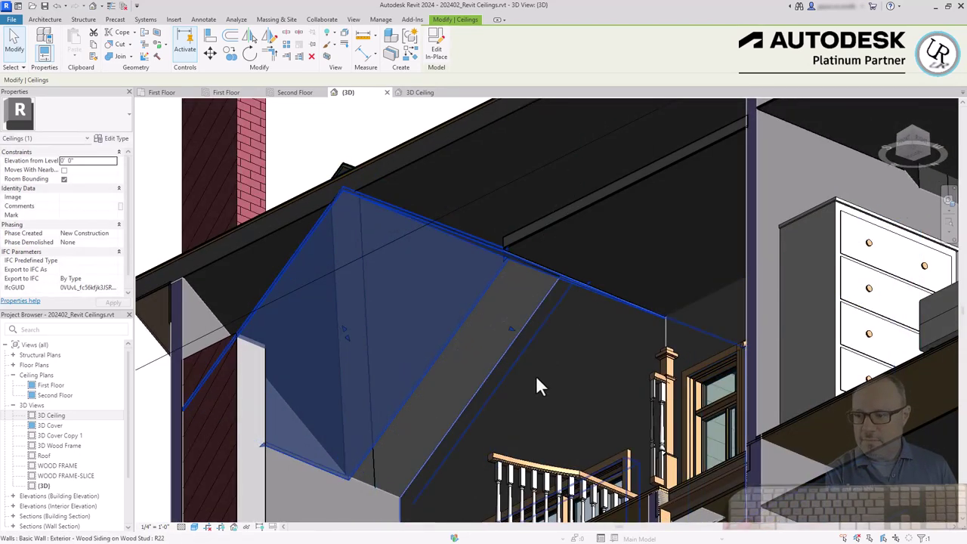
key(a)
key(l)
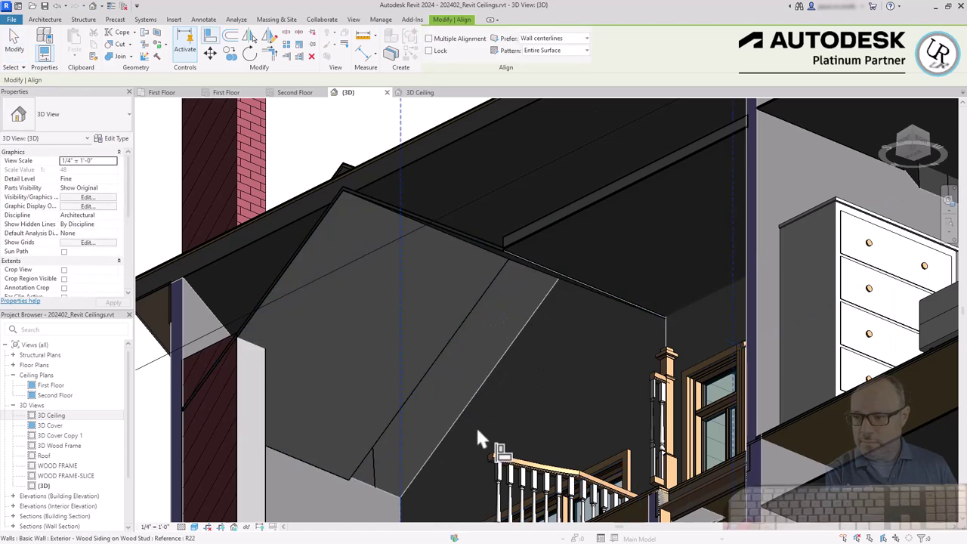
scroll(473, 408, down, 5)
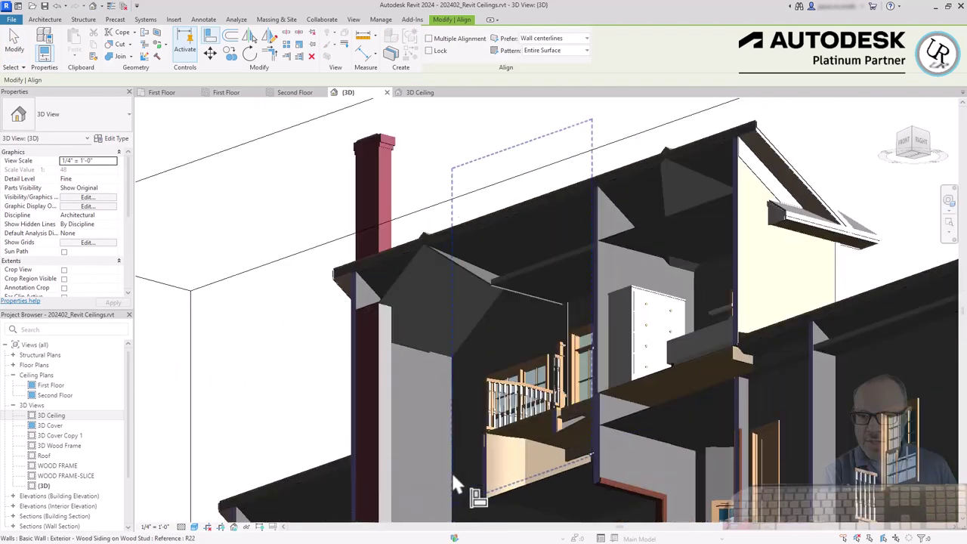
scroll(453, 478, up, 4)
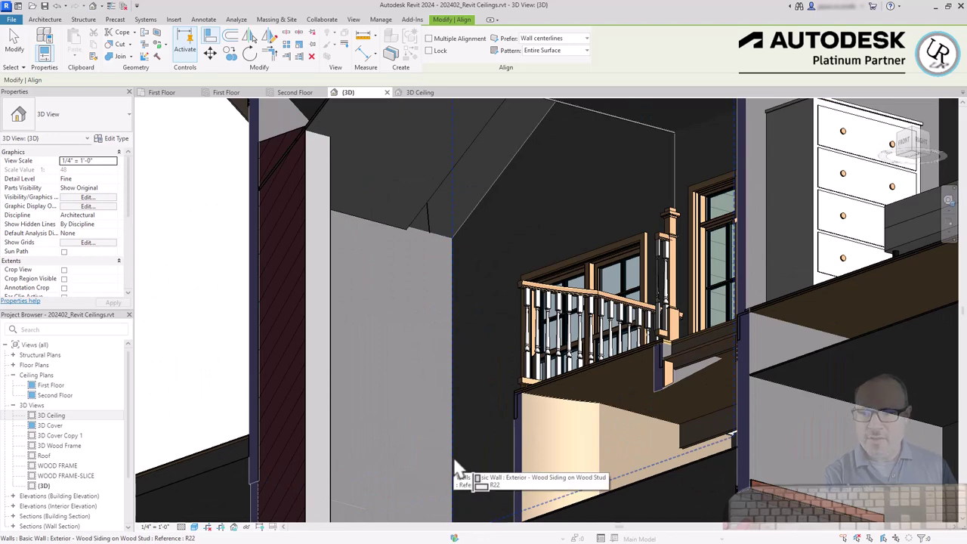
- Switch the 3D view's visual style to Hidden Line
click(195, 528)
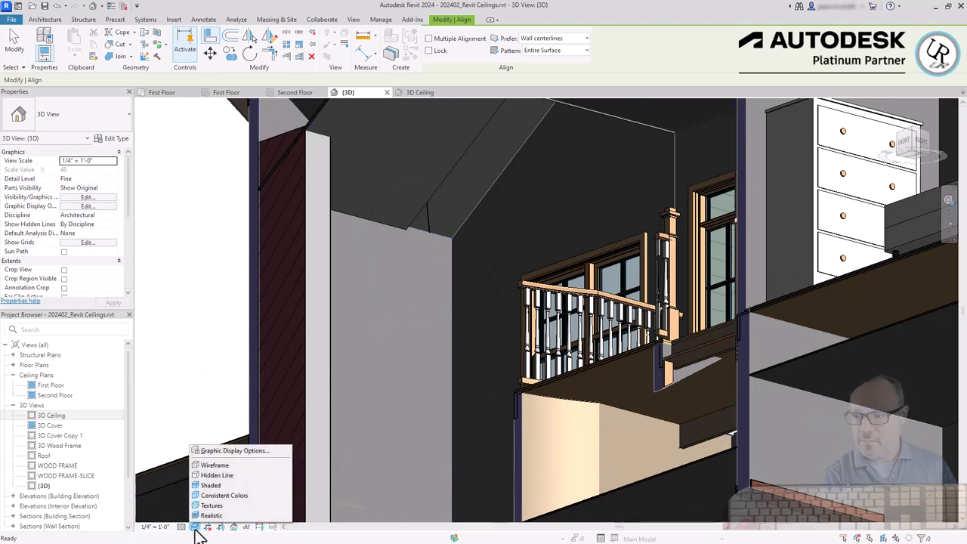
click(225, 477)
scroll(438, 453, down, 4)
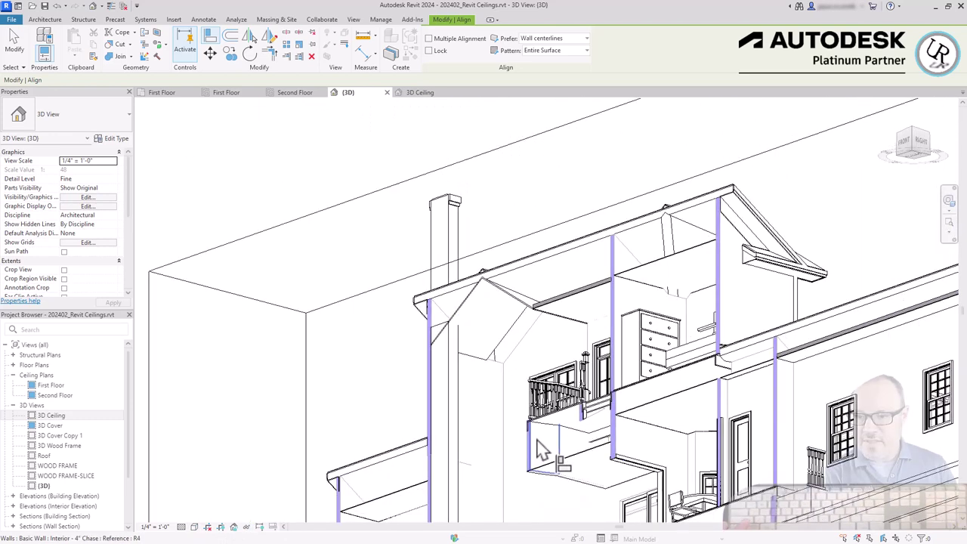
scroll(496, 302, up, 3)
scroll(521, 340, up, 2)
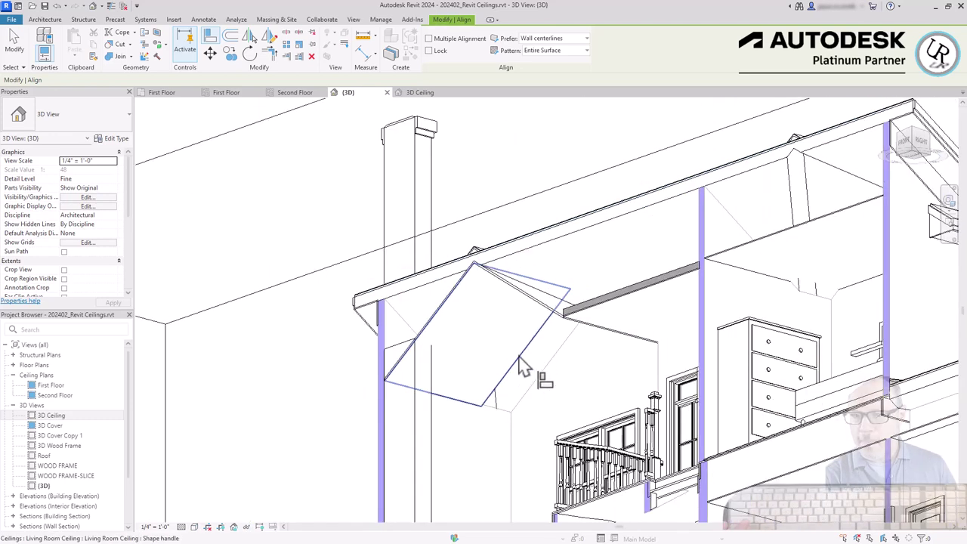
scroll(531, 355, down, 1)
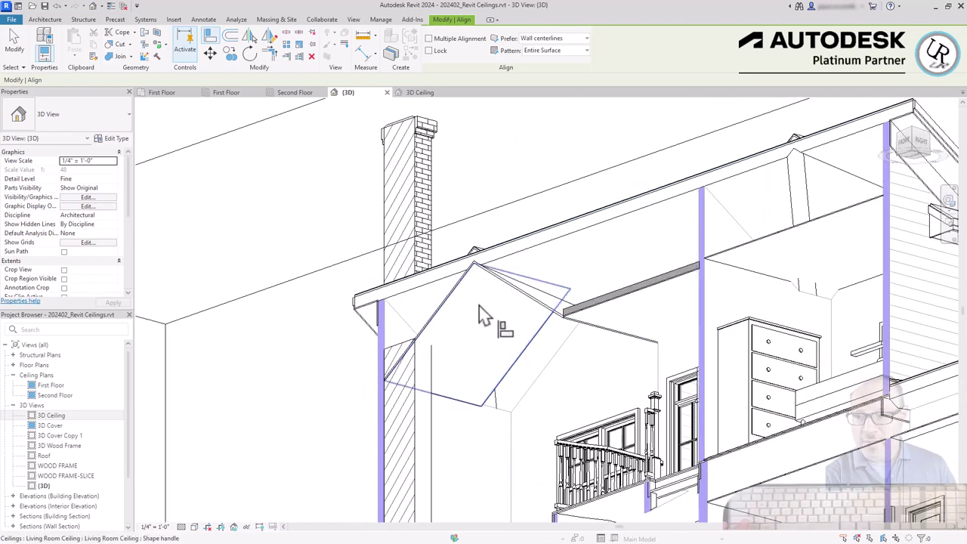
- Align the ceiling's end edge to the exterior wall
scroll(520, 423, up, 1)
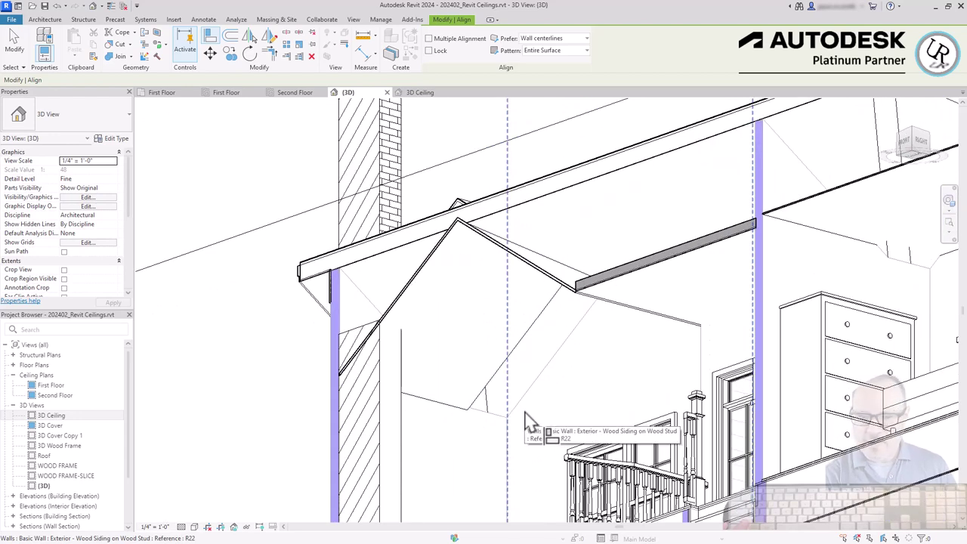
scroll(531, 349, up, 1)
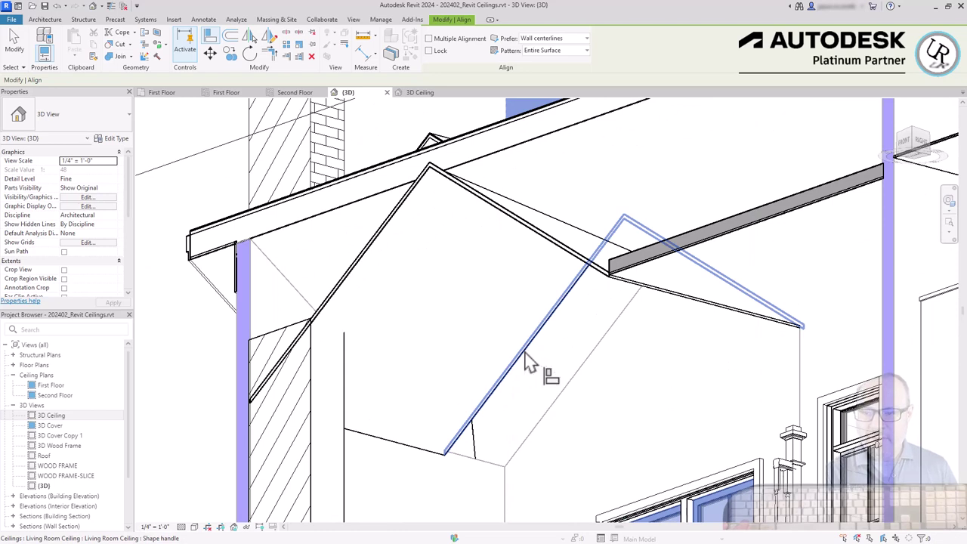
click(531, 362)
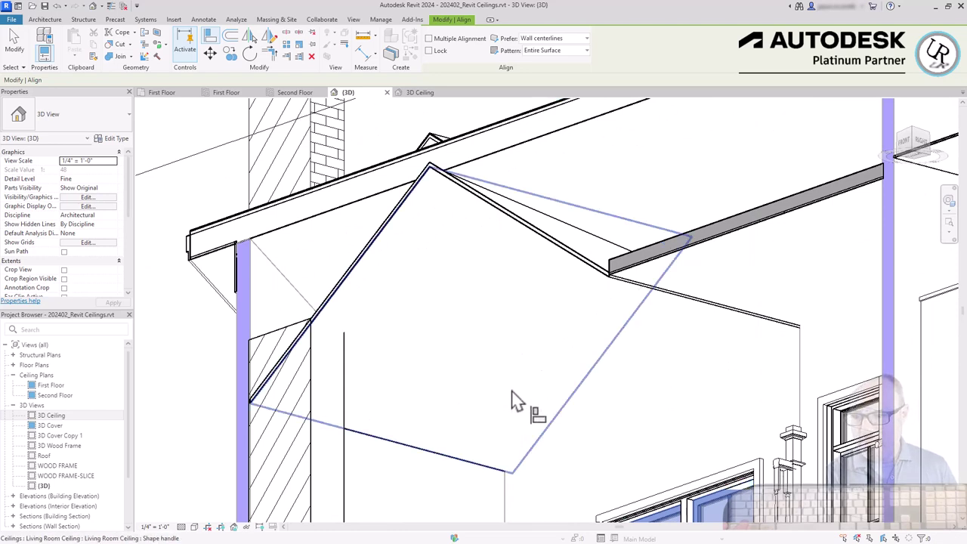
key(Escape)
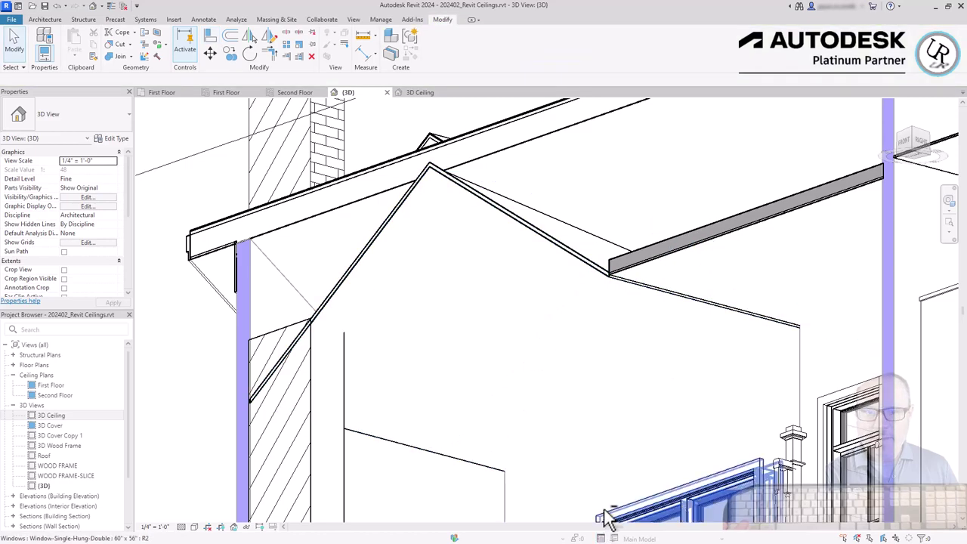
- In the ceiling extrusion's profile sketch, draw an arc from the left to the right eave corner, rising toward the ridge
shift+middle_drag(484, 416, 713, 532)
shift+middle_drag(578, 361, 578, 361)
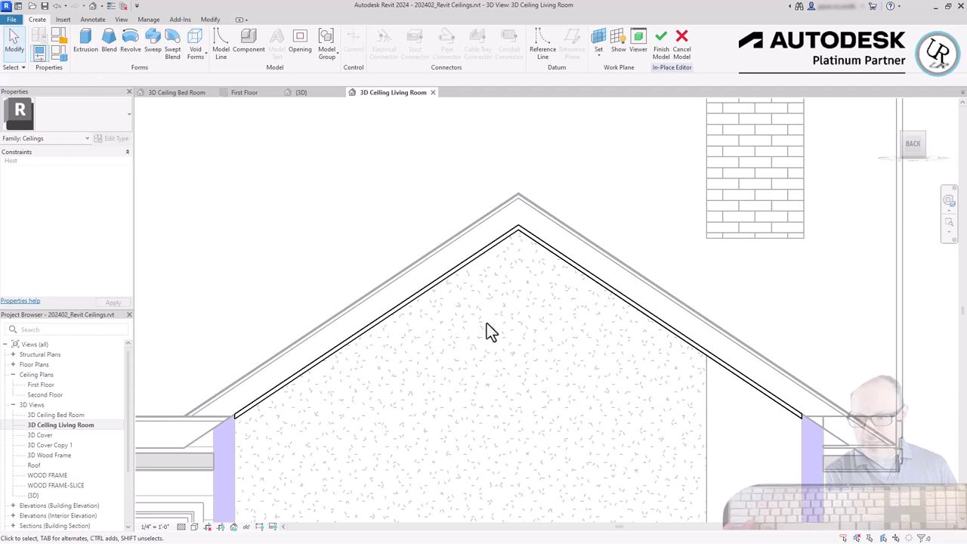
click(468, 260)
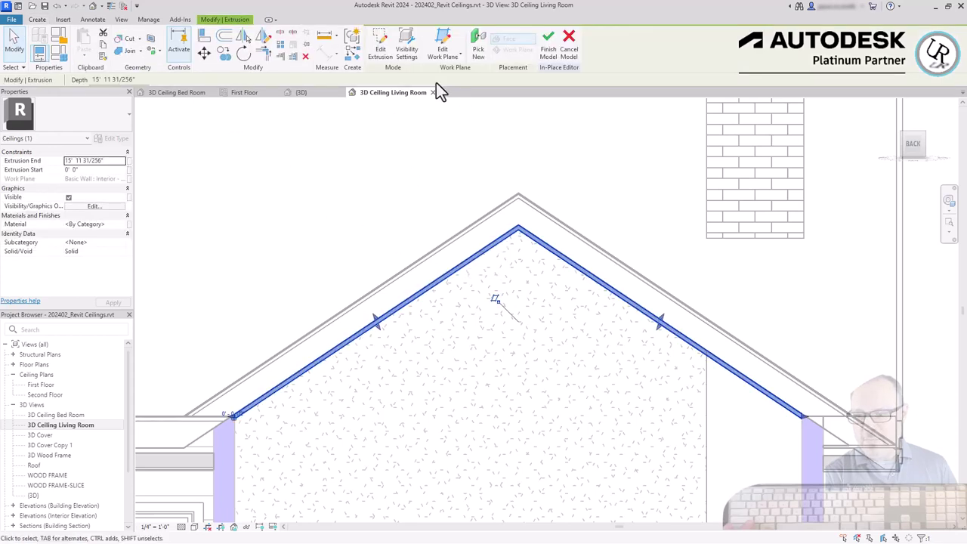
click(381, 52)
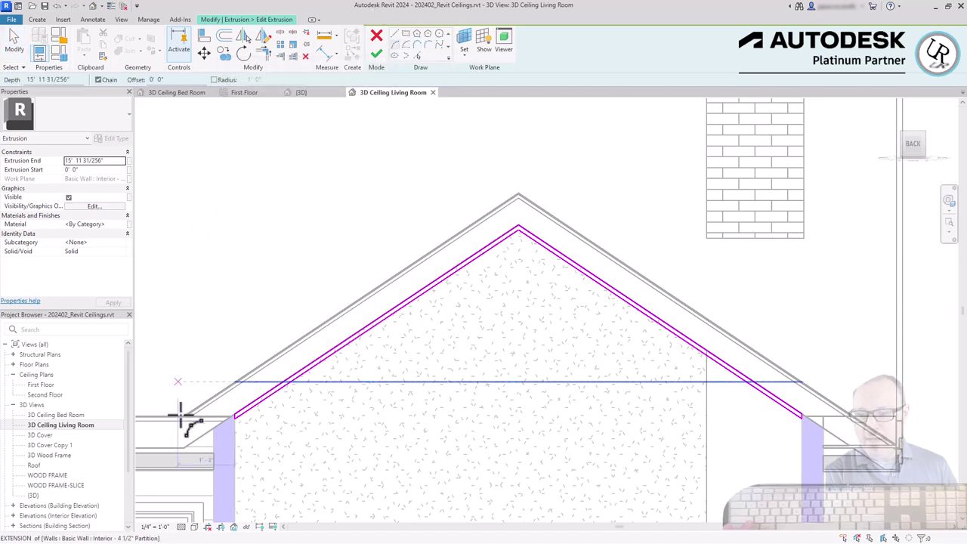
click(235, 415)
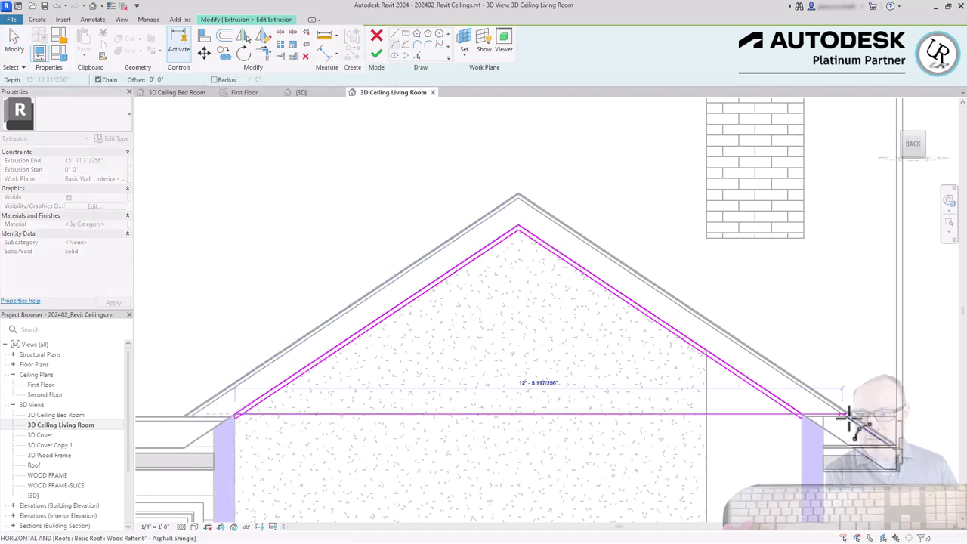
click(800, 415)
click(567, 323)
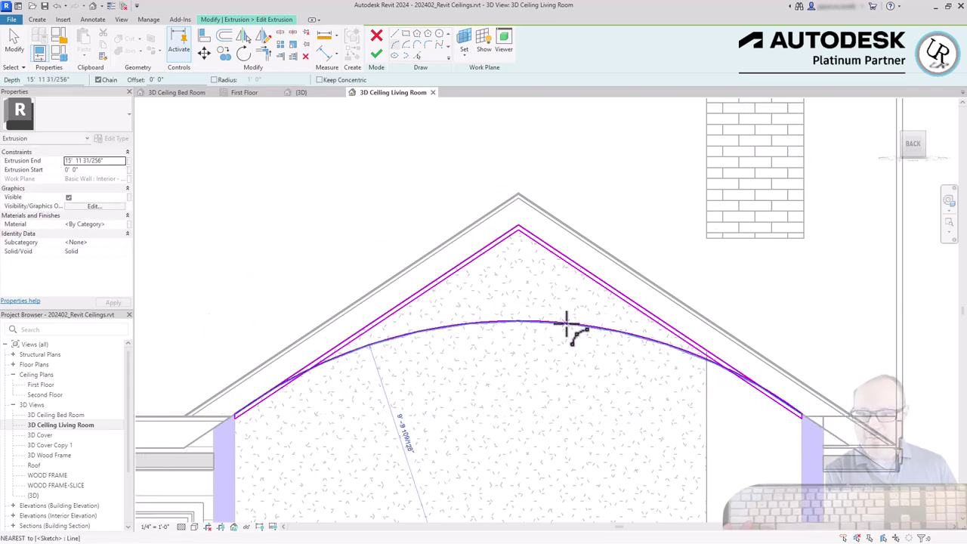
- Delete the two sloped gable lines, move the arc slightly higher, and finish the sketch
key(Escape)
click(470, 255)
key(Delete)
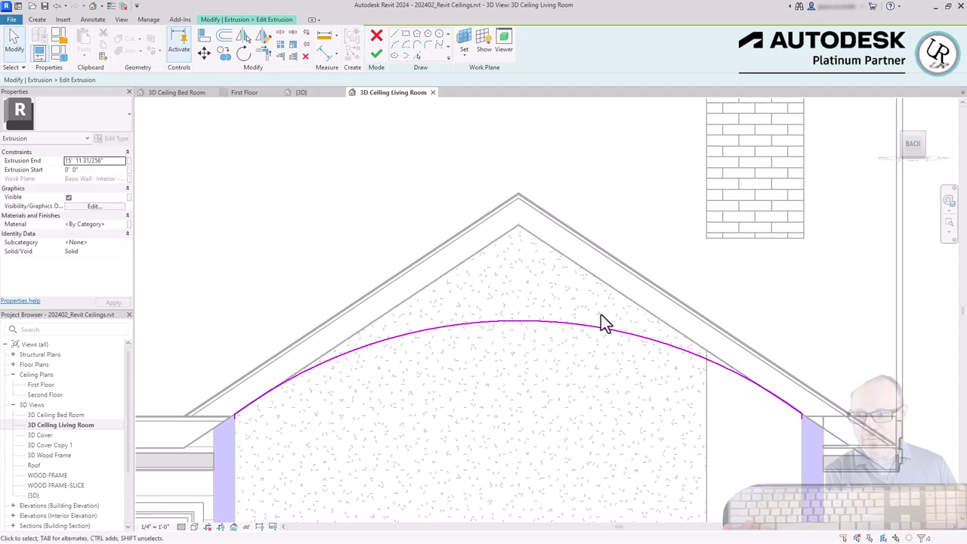
click(599, 321)
key(m)
key(v)
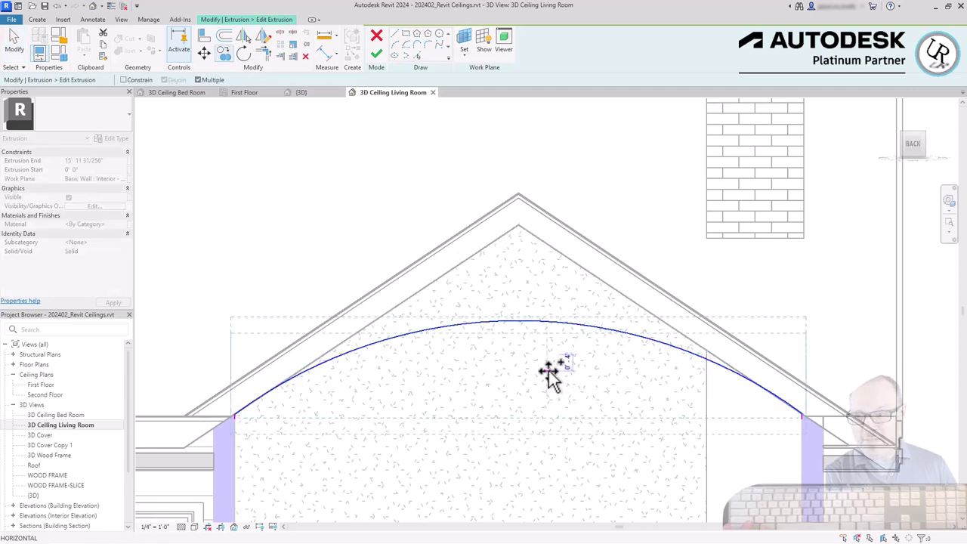
click(550, 377)
click(550, 371)
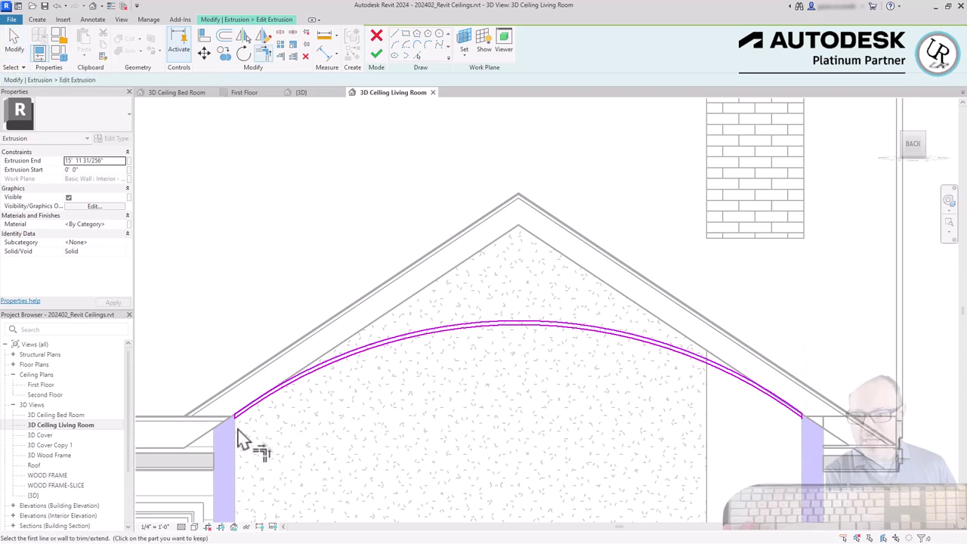
scroll(244, 447, up, 4)
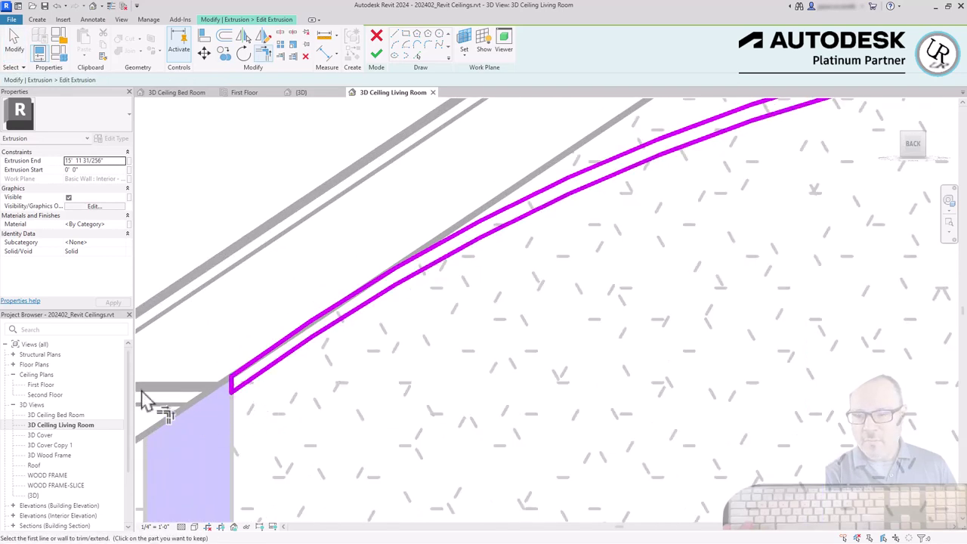
scroll(123, 382, down, 3)
scroll(345, 339, down, 5)
click(376, 54)
- Finish the Living Room Ceiling in-place model to commit the arched ceiling
click(458, 196)
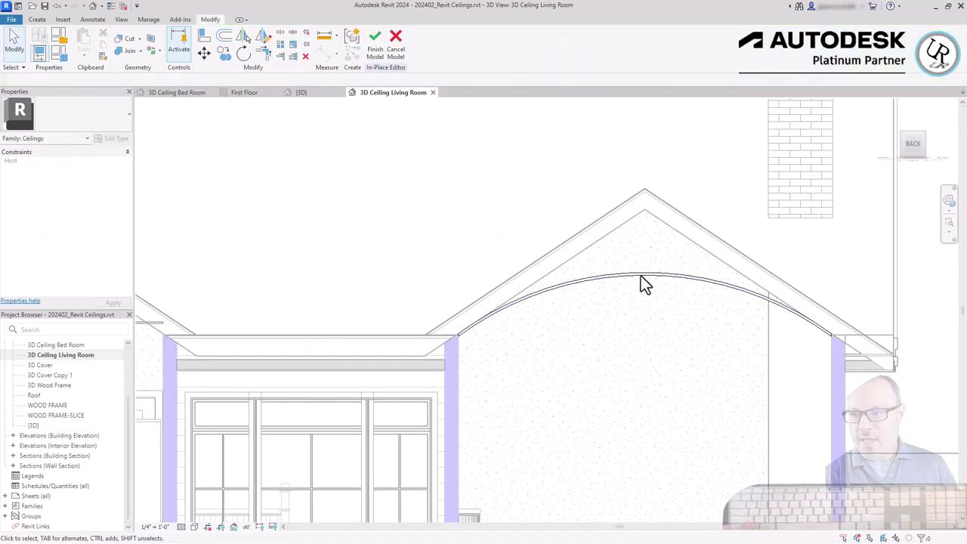
click(375, 55)
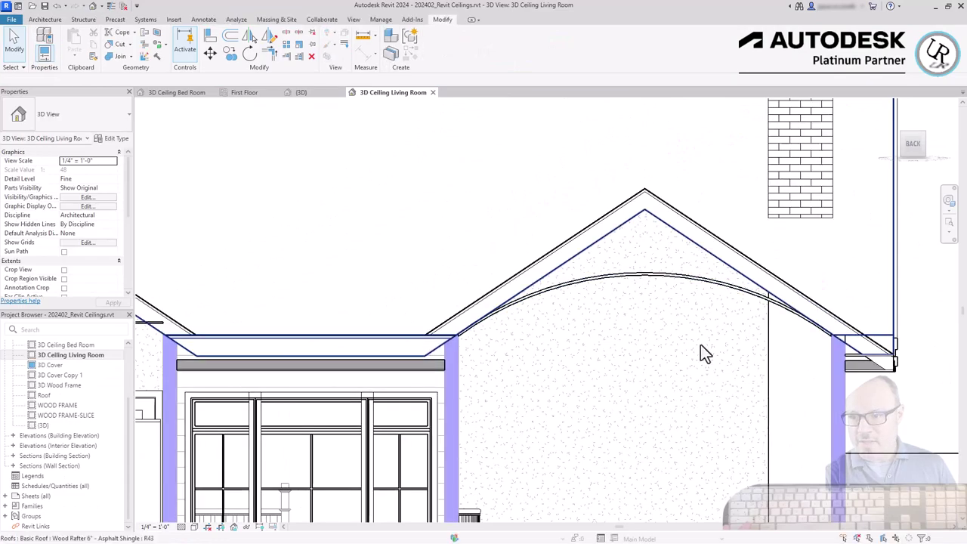